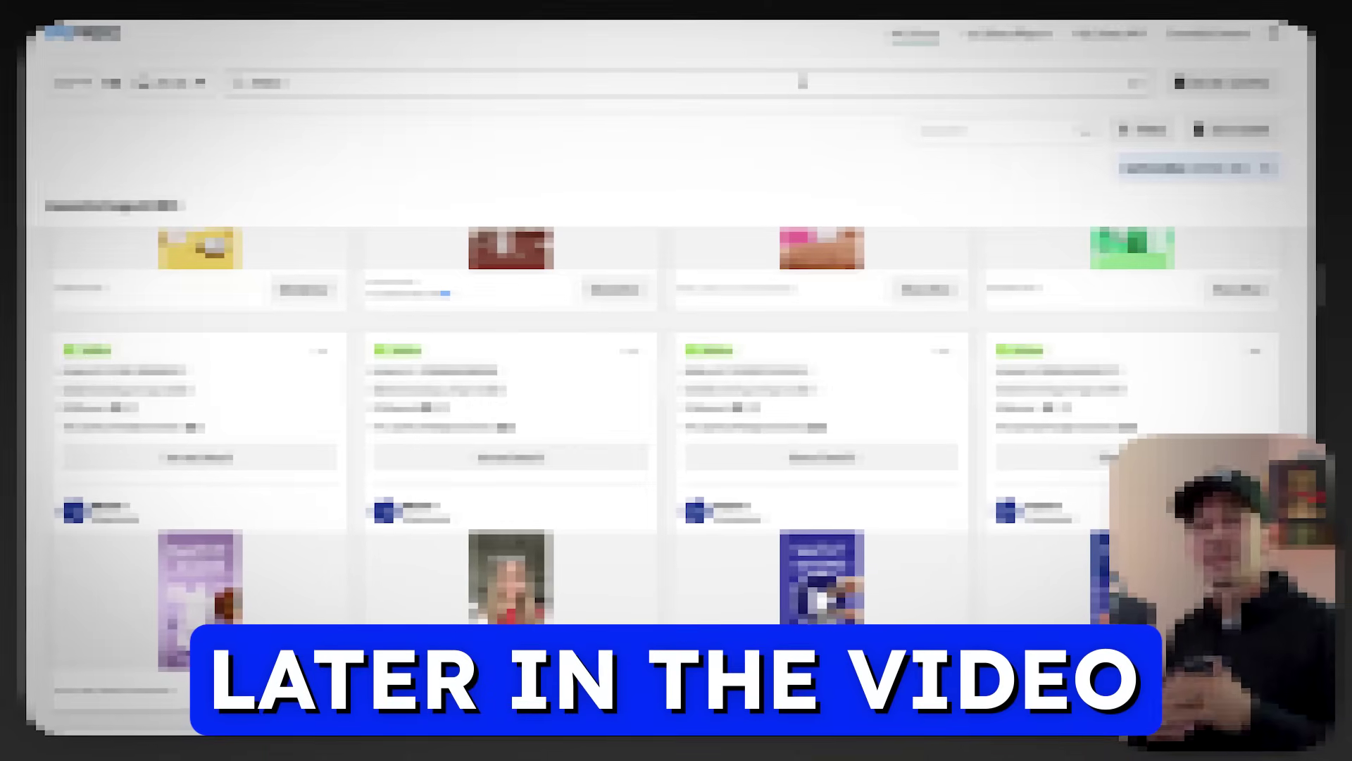
Skip past the intro preview of later steps and bring up kyliecosmetics.com as the example brand.
scroll(835, 411, "down", 4)
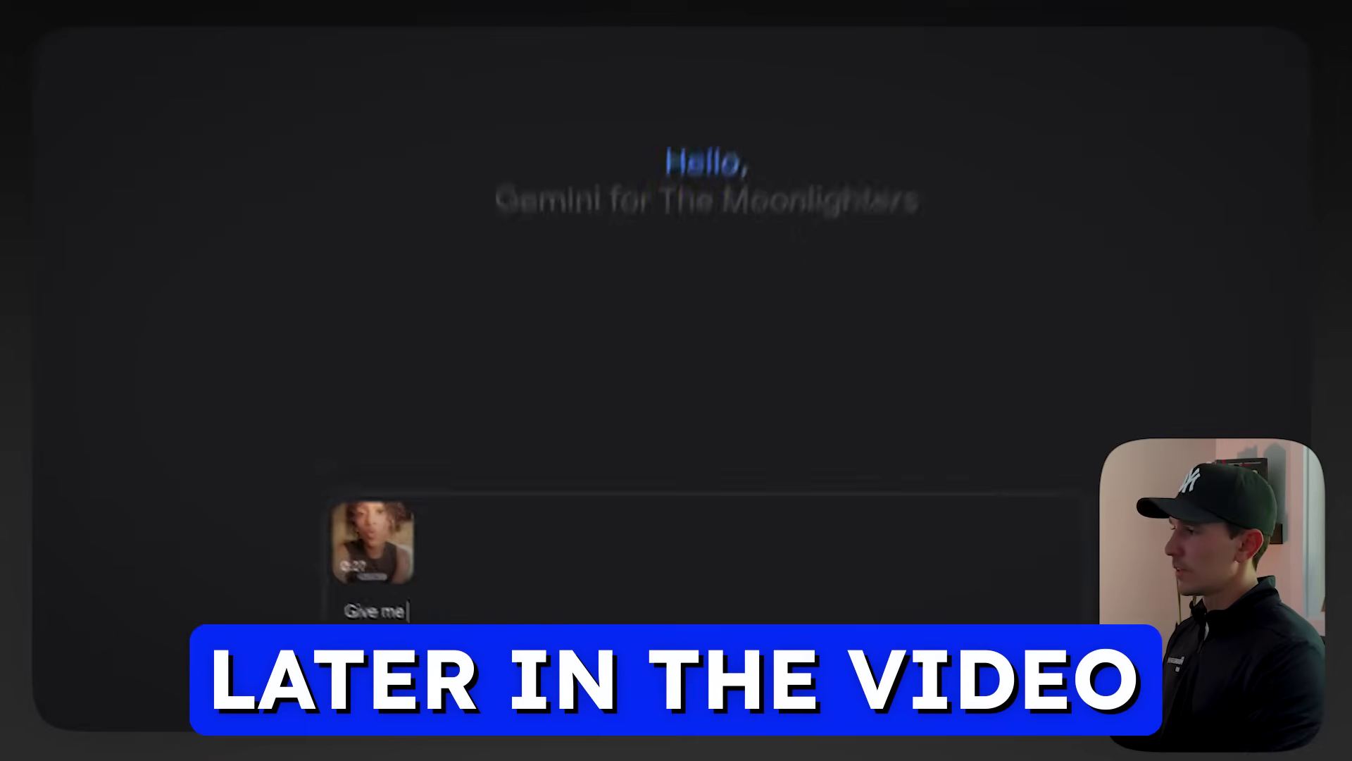
type("the full transcrip")
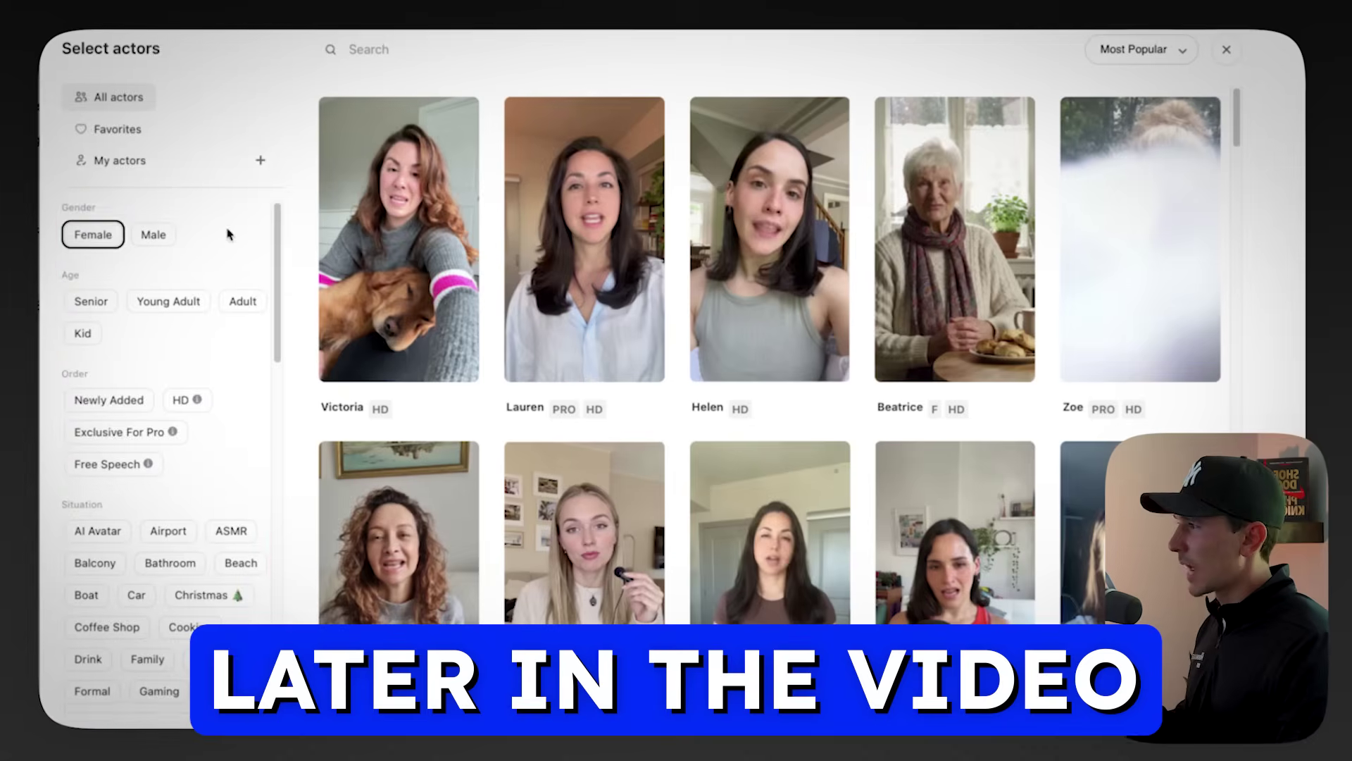
left_click(168, 301)
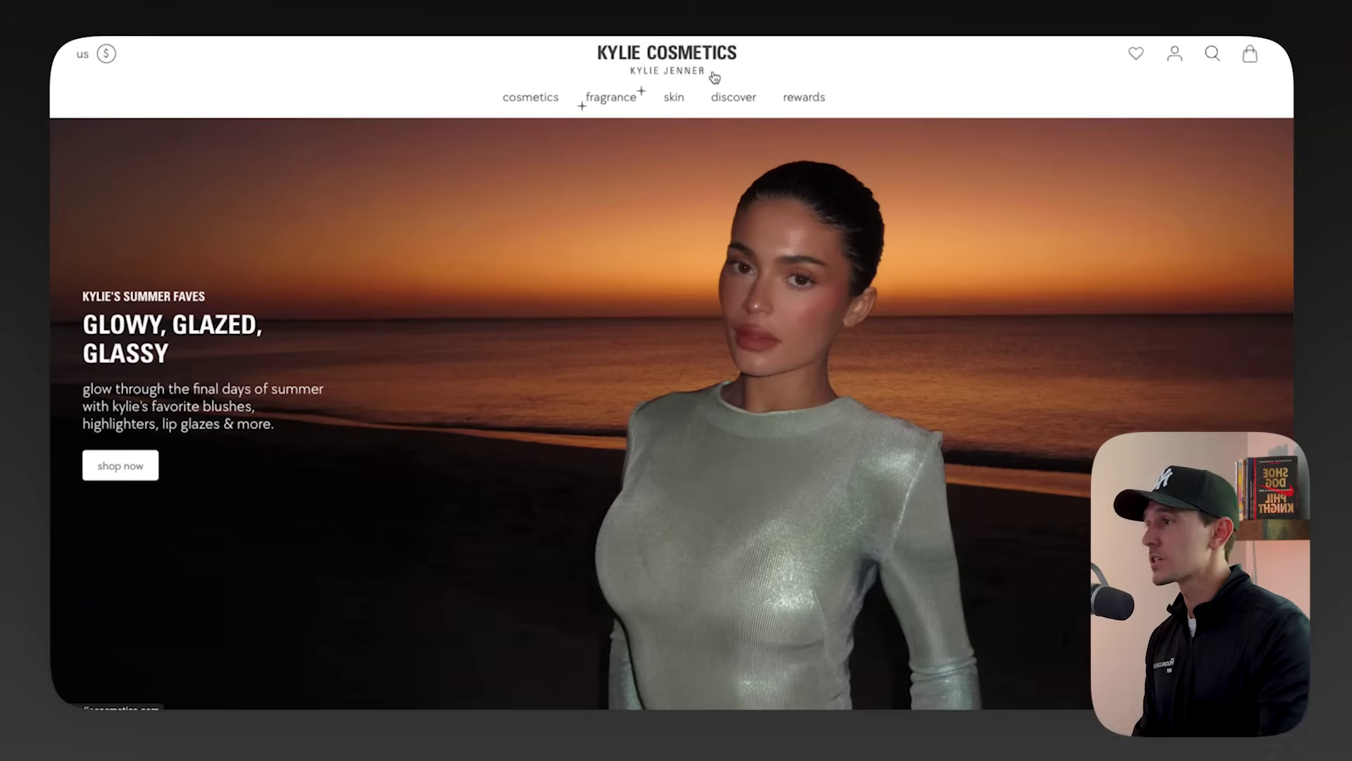
Open the Kylie Skin collection and browse its face products.
mouse_move(659, 114)
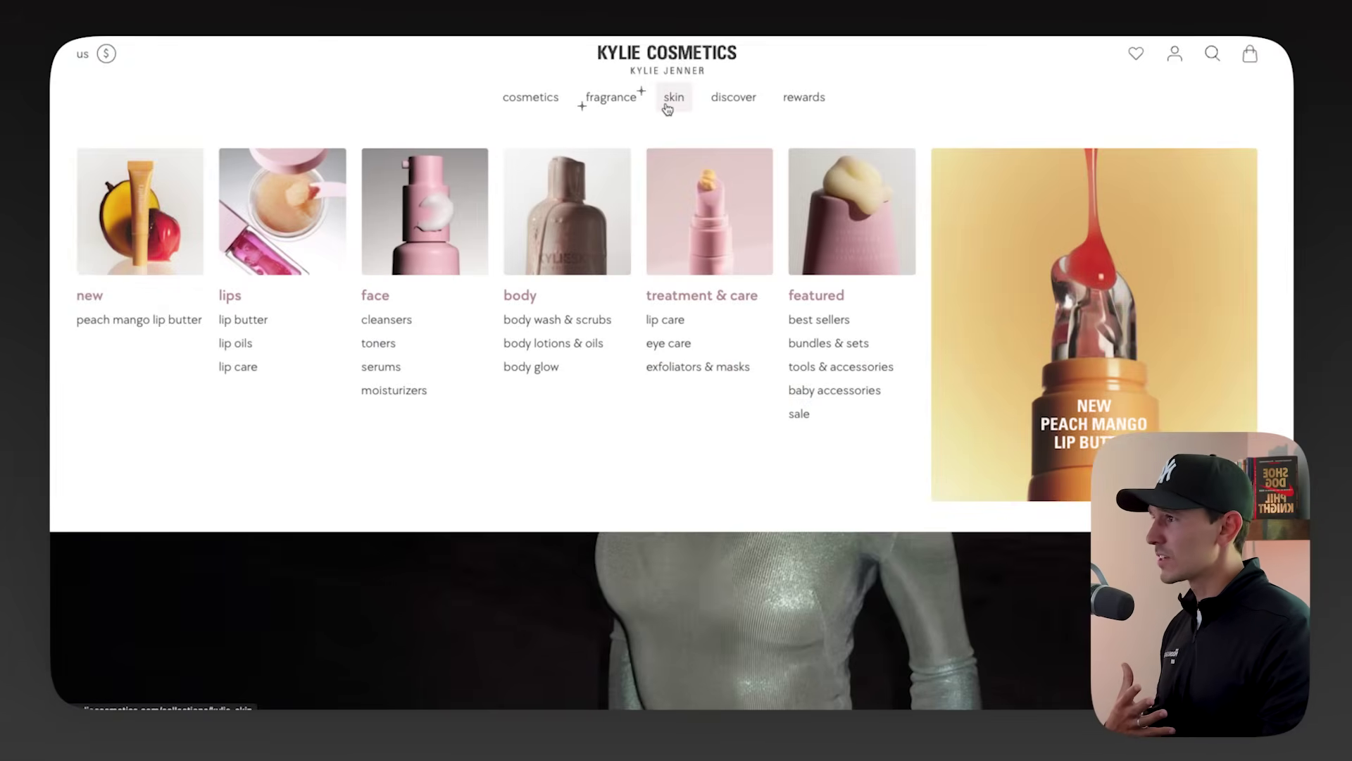
left_click(669, 102)
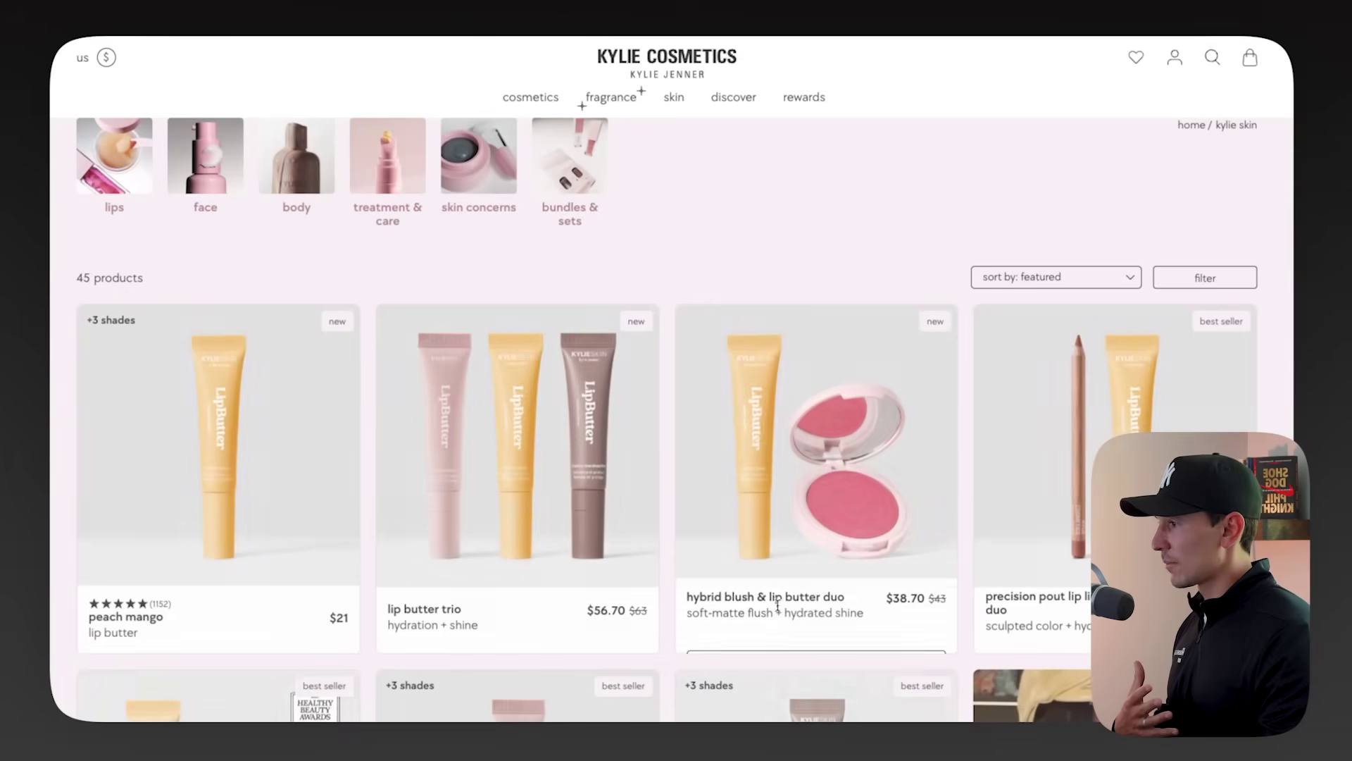
scroll(757, 254, "up", 1)
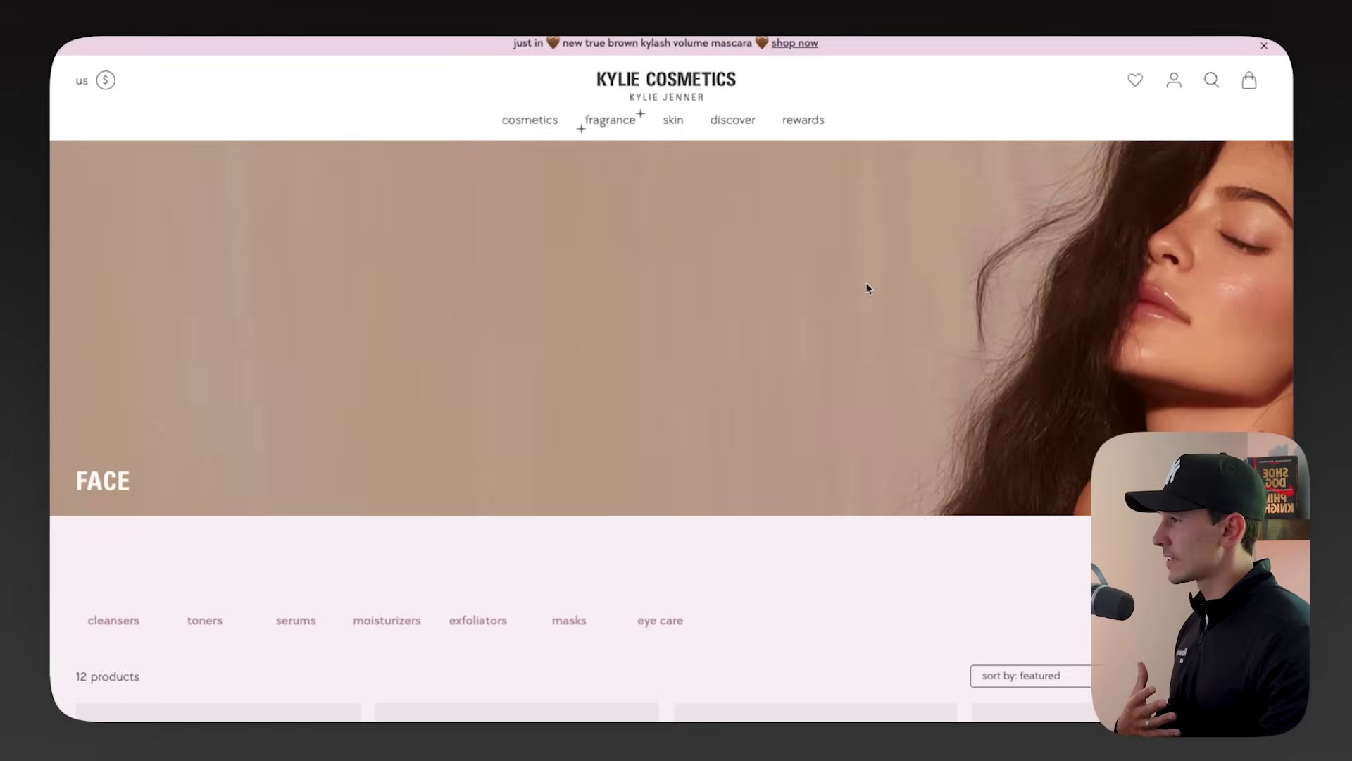
scroll(869, 286, "down", 10)
Open the face moisturizer product page and expand its Ingredients list.
left_click(696, 401)
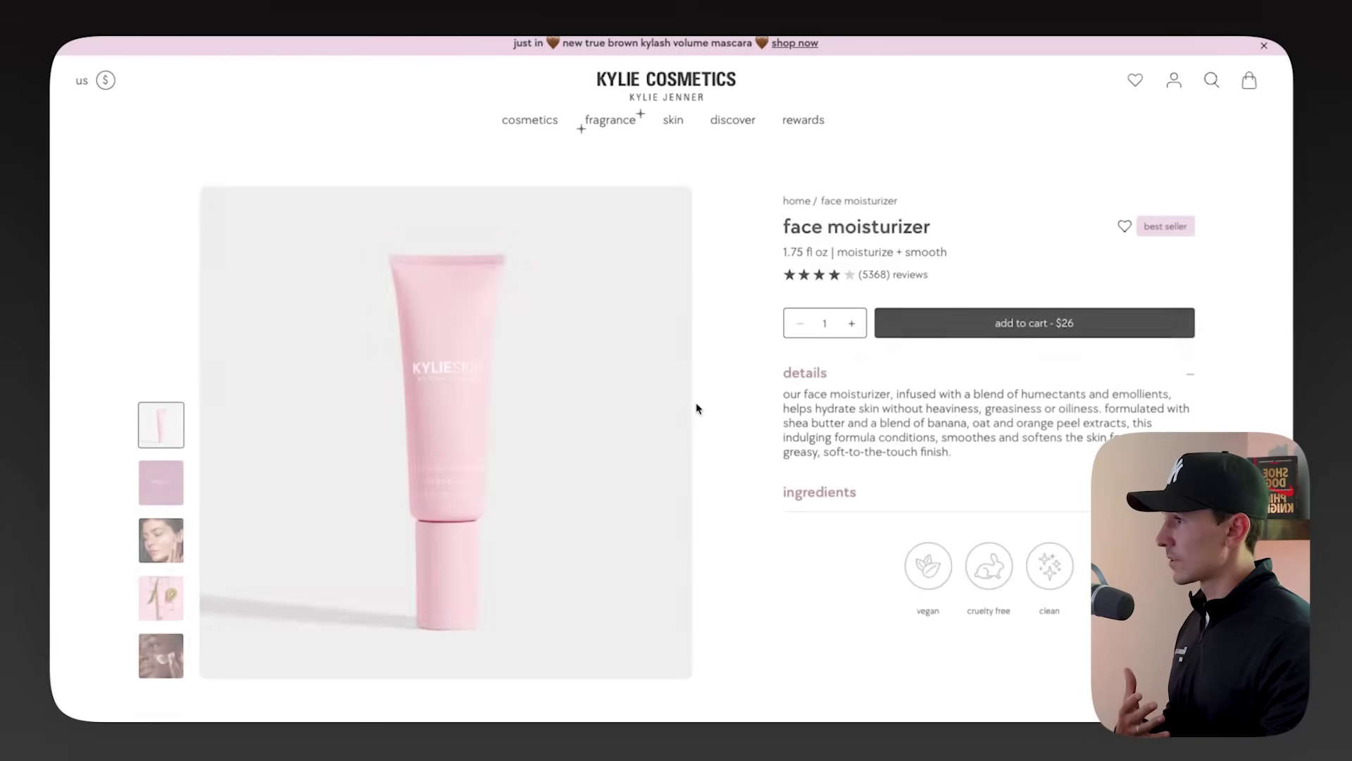
scroll(696, 409, "down", 1)
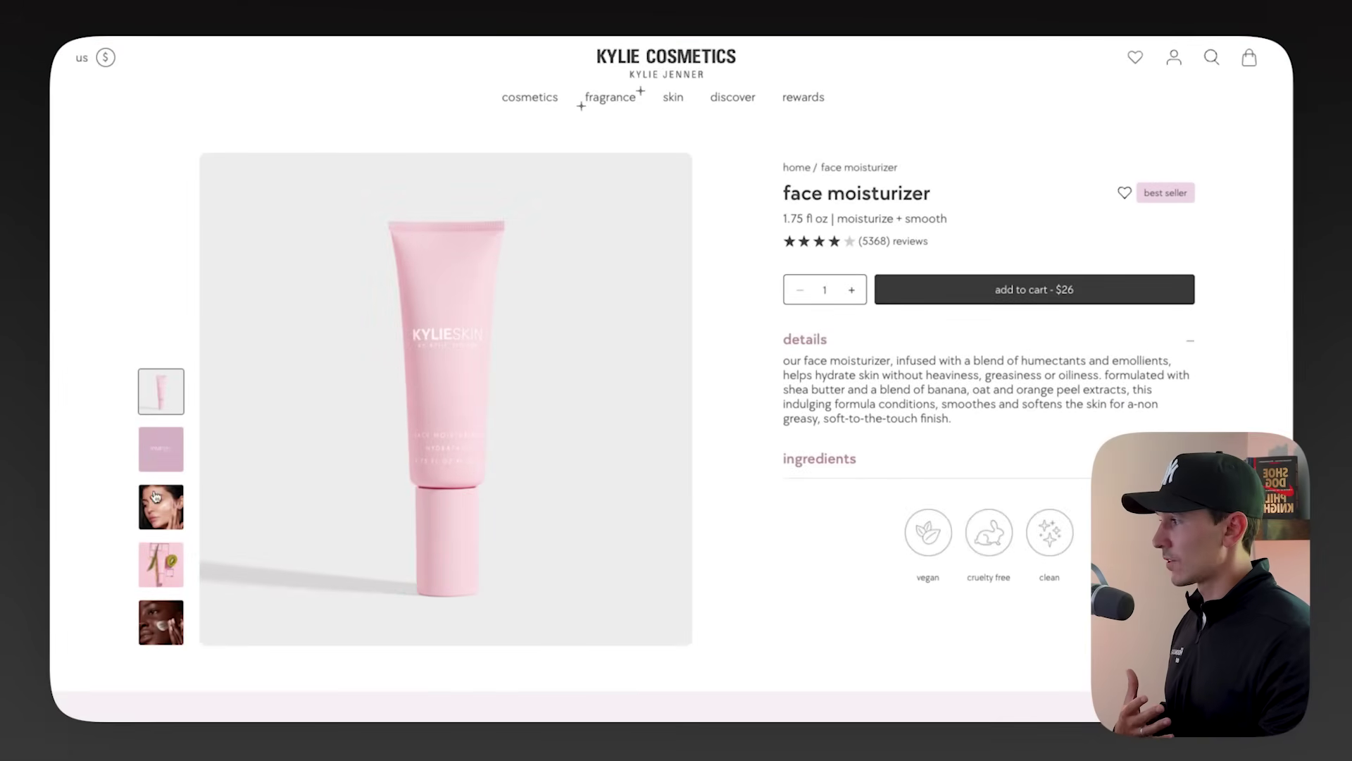
left_click(819, 459)
scroll(800, 453, "down", 15)
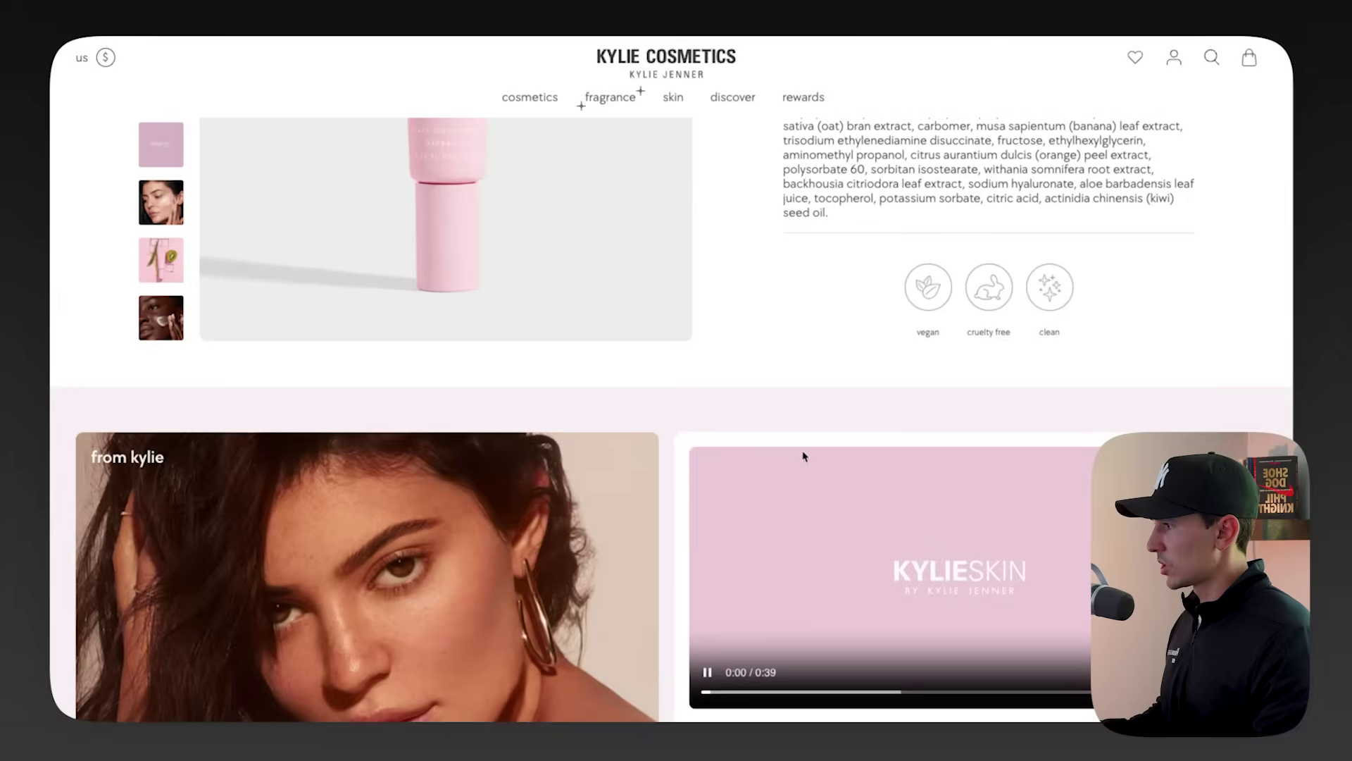
scroll(630, 579, "up", 15)
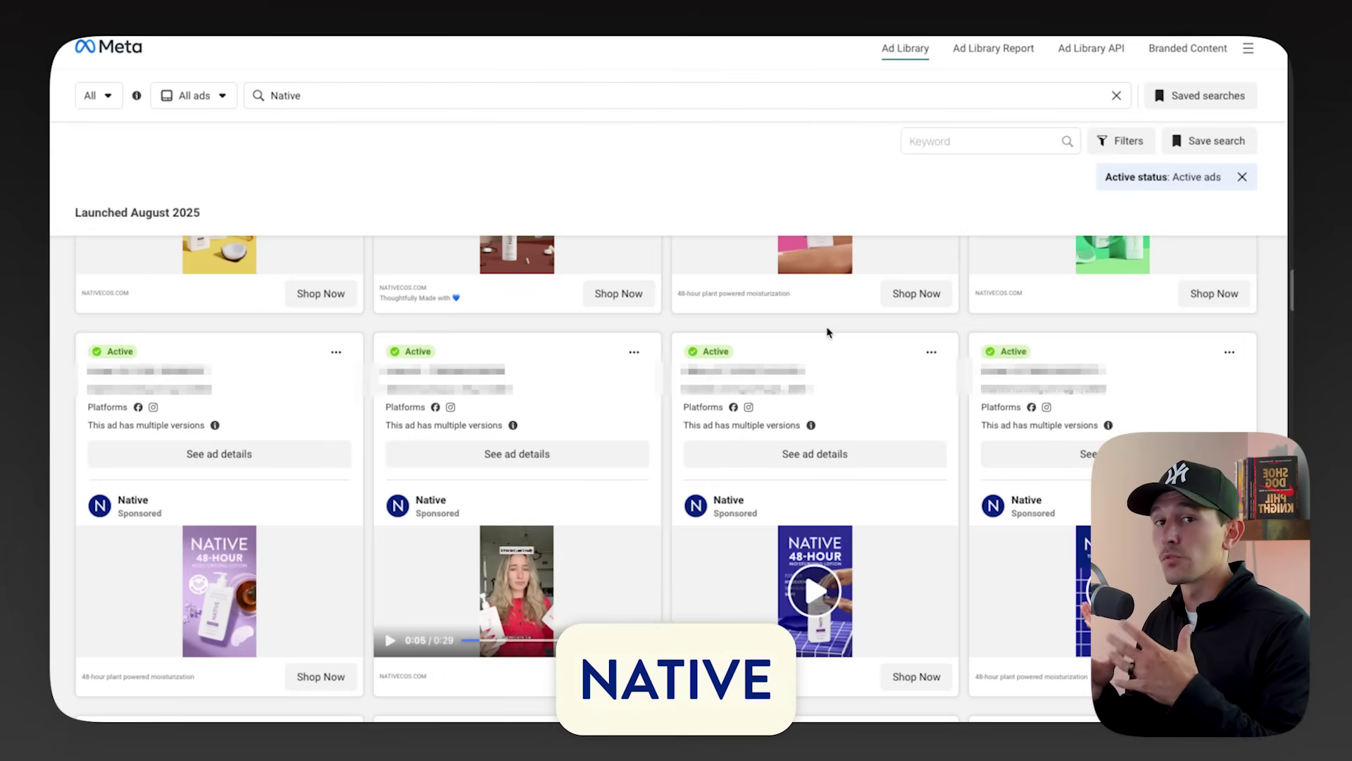
Scroll through Native's active ads, then look through Lemme's active August 2025 ads.
scroll(828, 413, "down", 5)
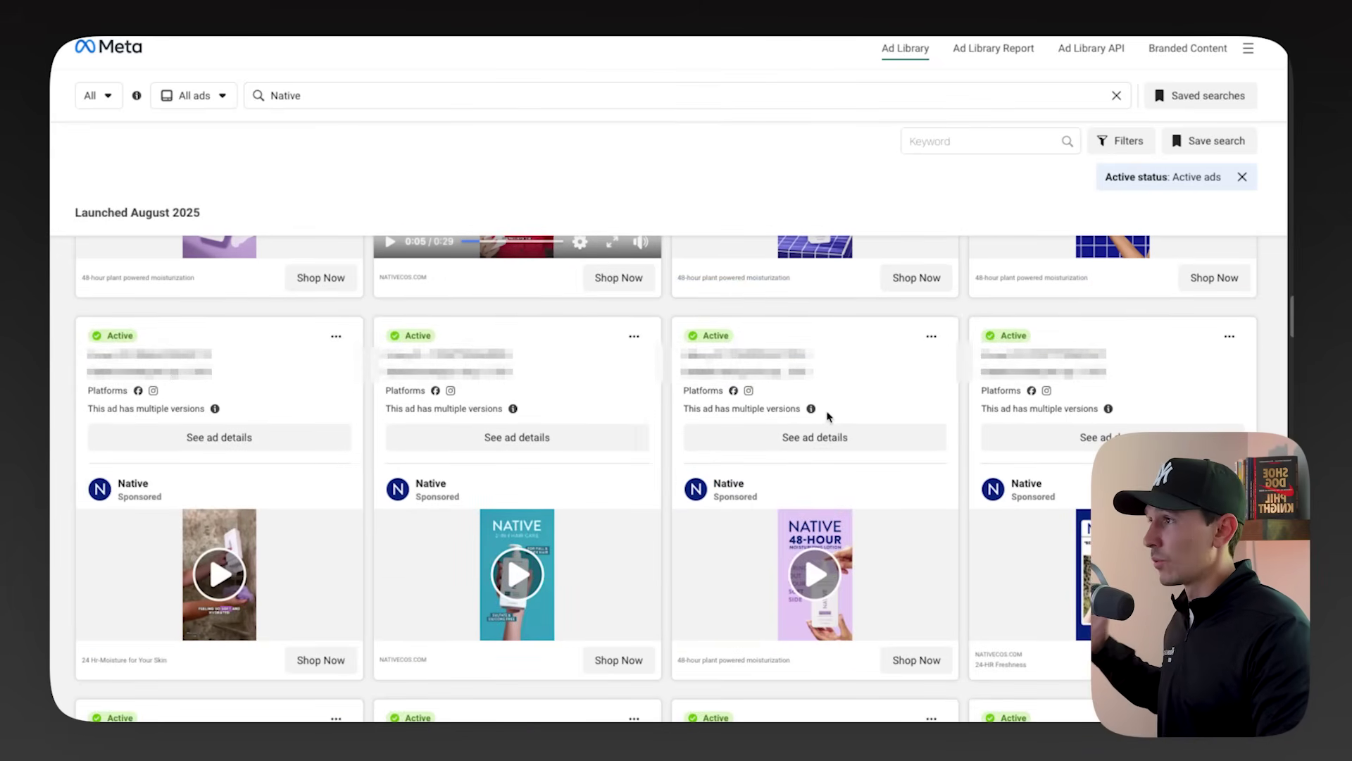
scroll(828, 415, "down", 2)
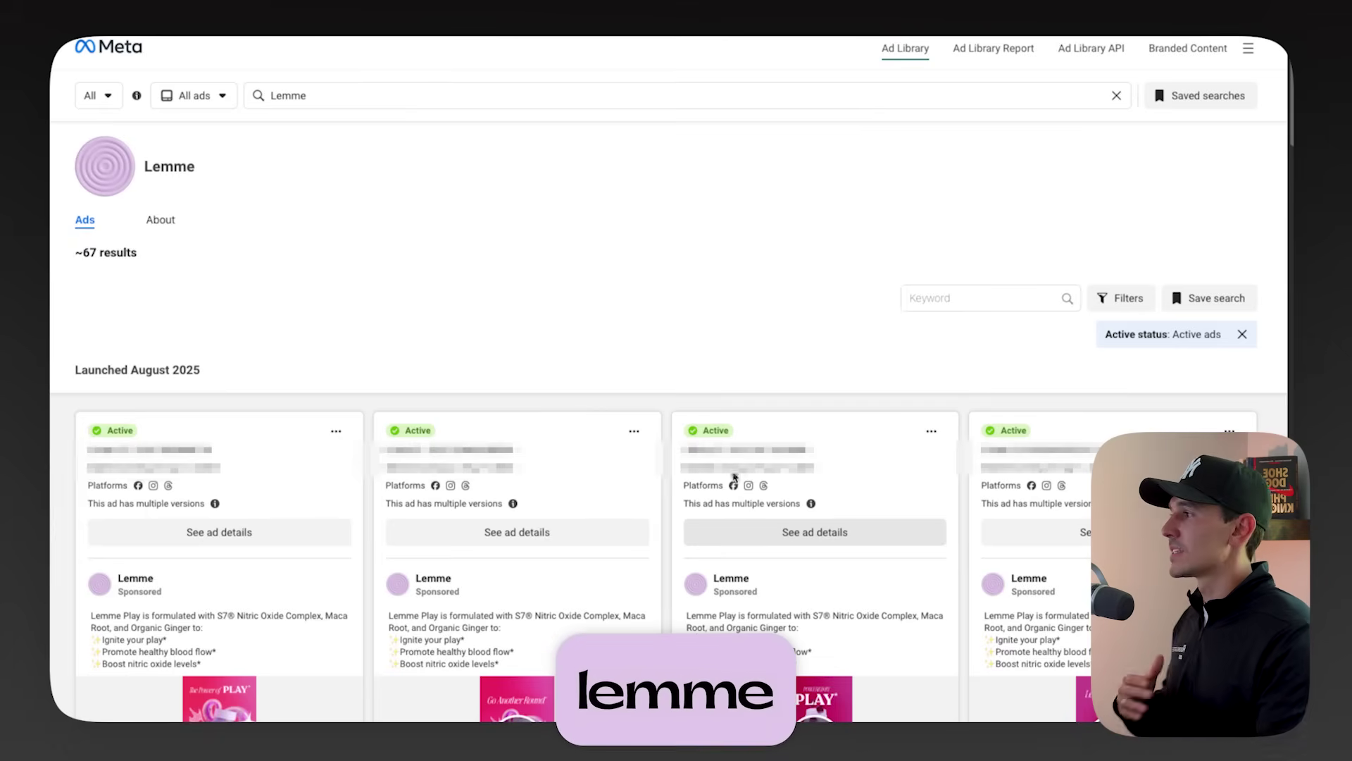
mouse_move(190, 178)
scroll(190, 178, "down", 10)
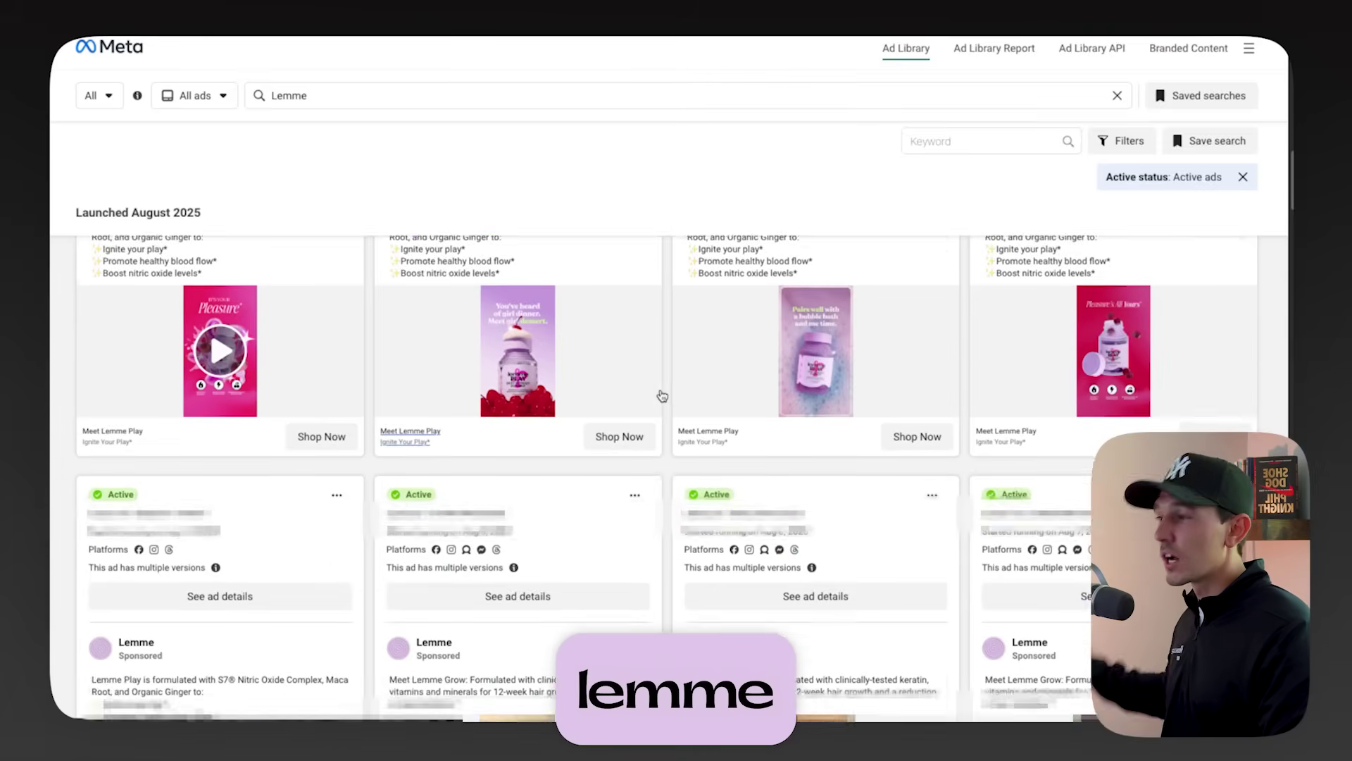
scroll(662, 399, "up", 3)
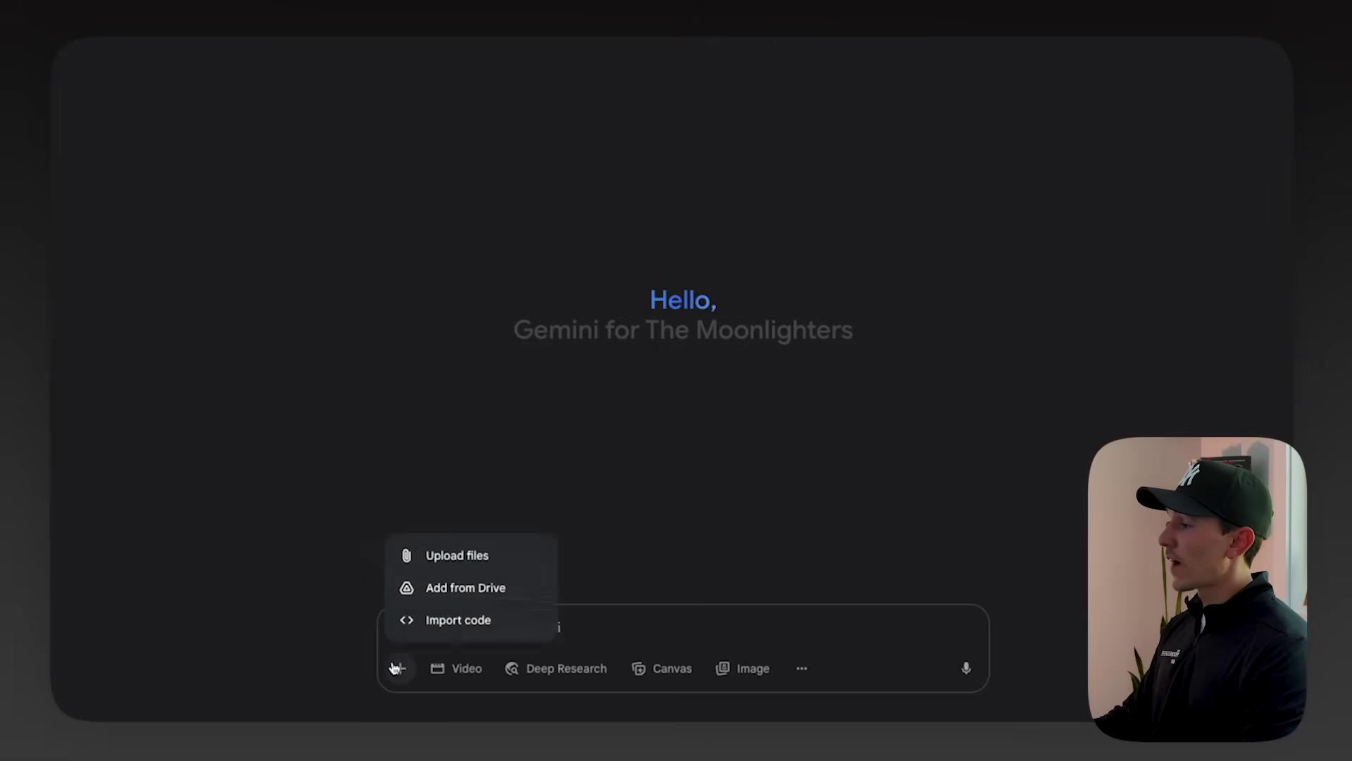
Attach the 0:27 UGC video and ask Gemini for its full transcript.
left_click(457, 555)
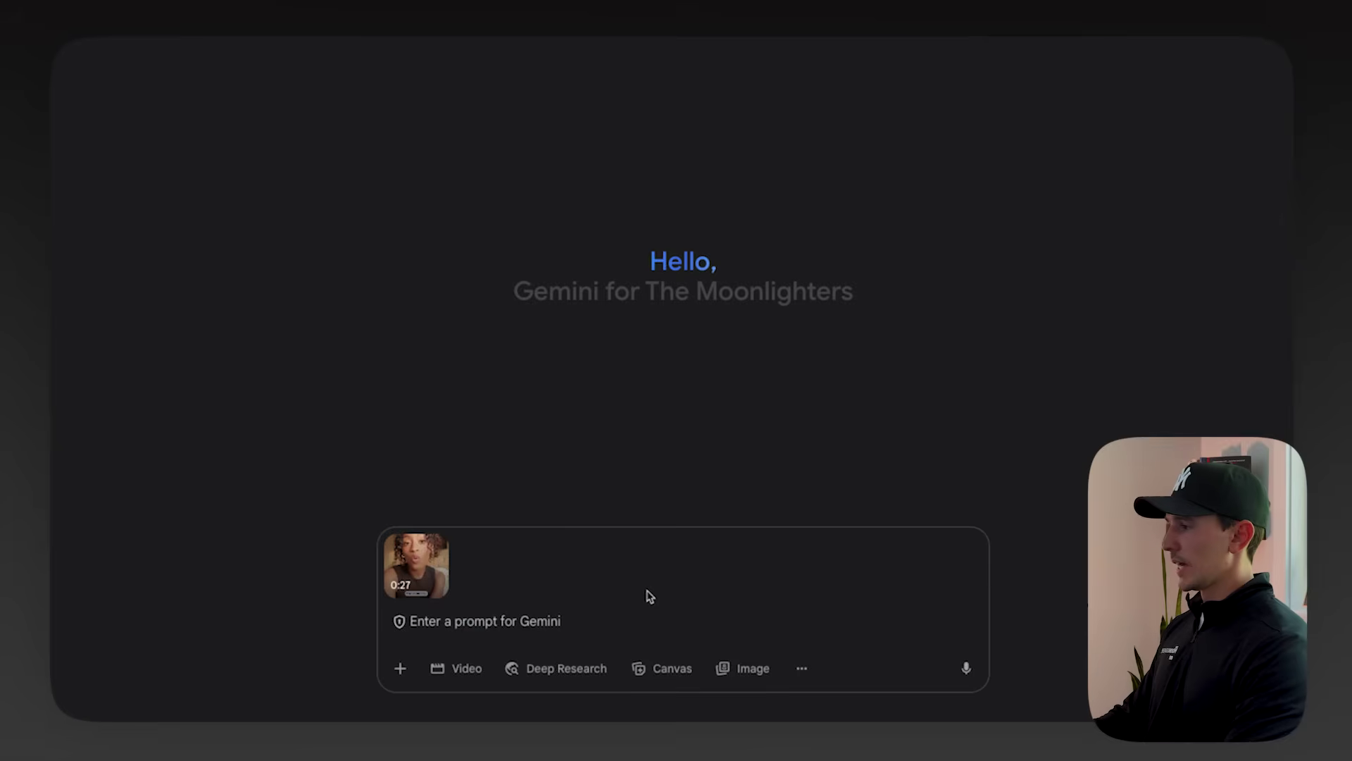
type("Give me the full transcript for th")
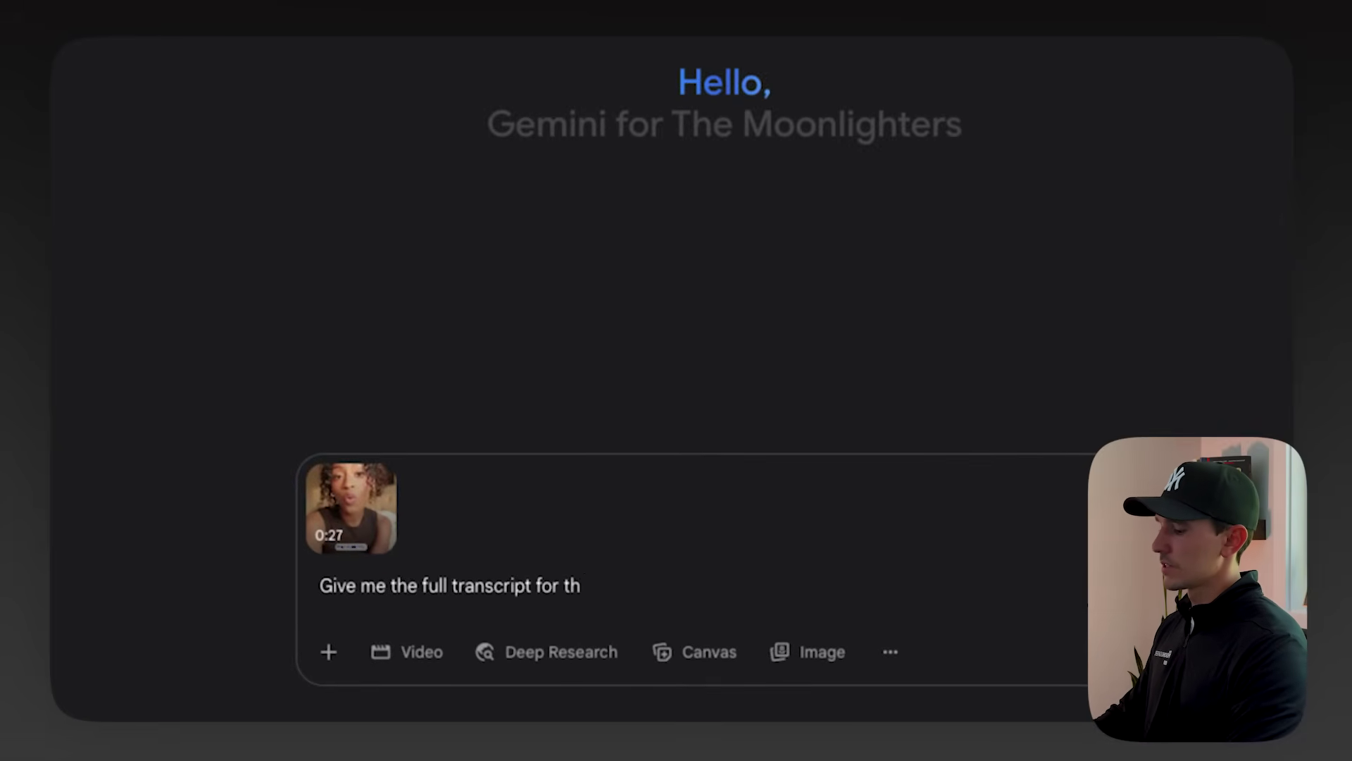
type("is vid")
type("eo")
key("Return")
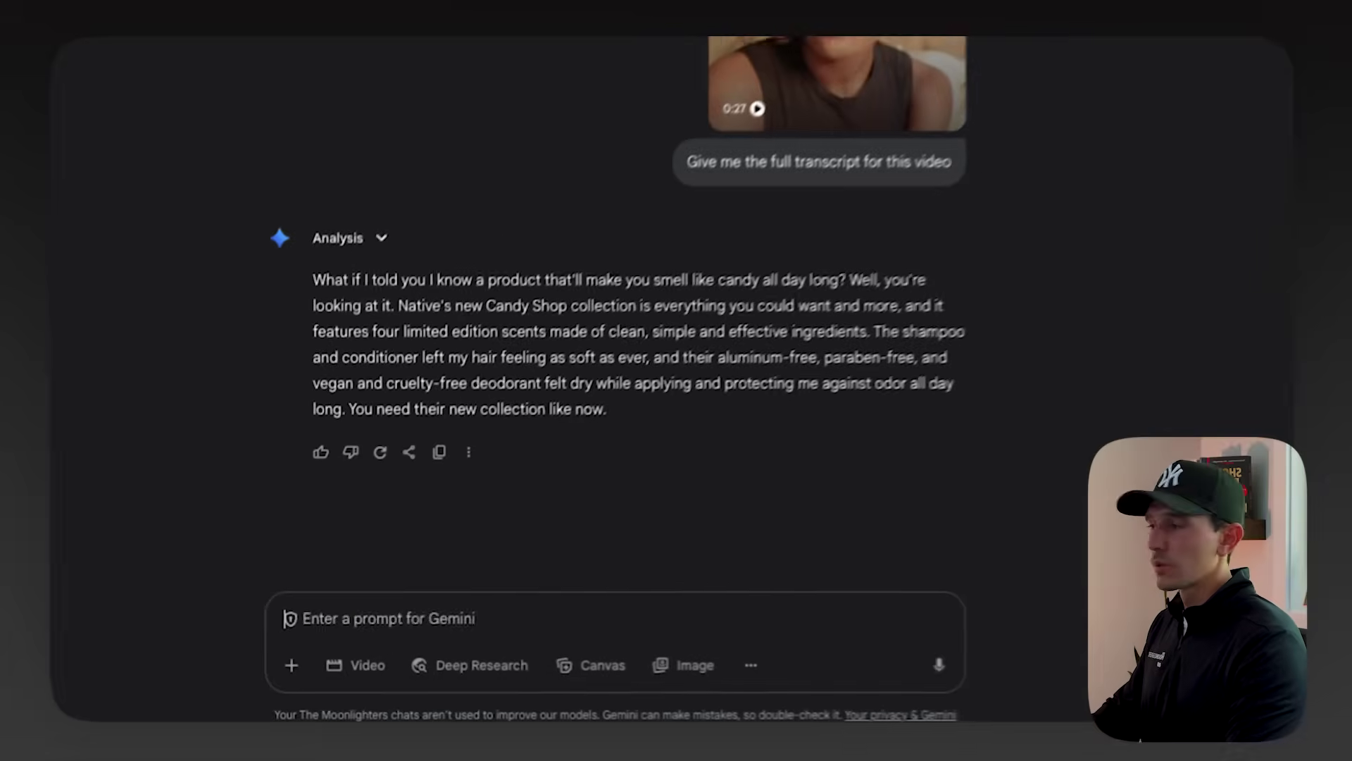
Request the full transcript of the second, 0:17 UGC clip too.
type("Great")
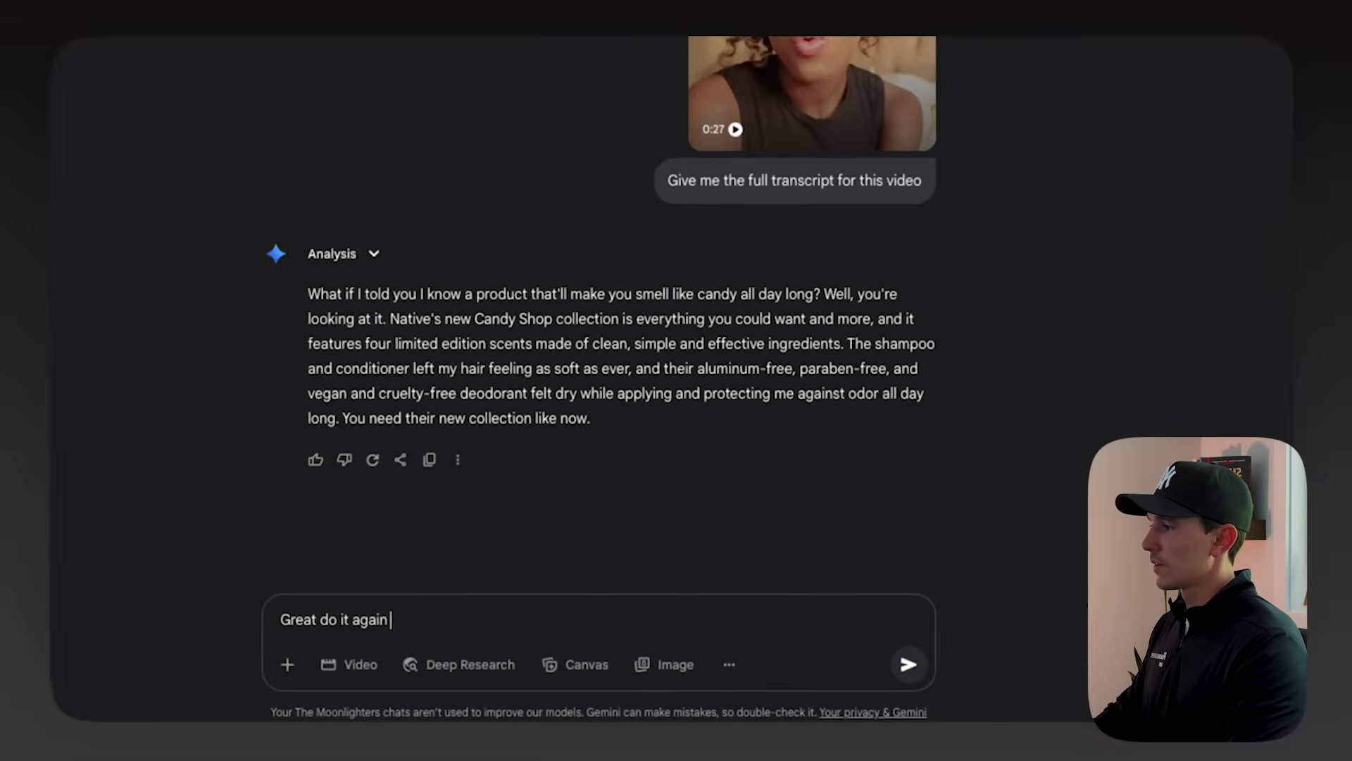
type("do it again for this video")
key("Return")
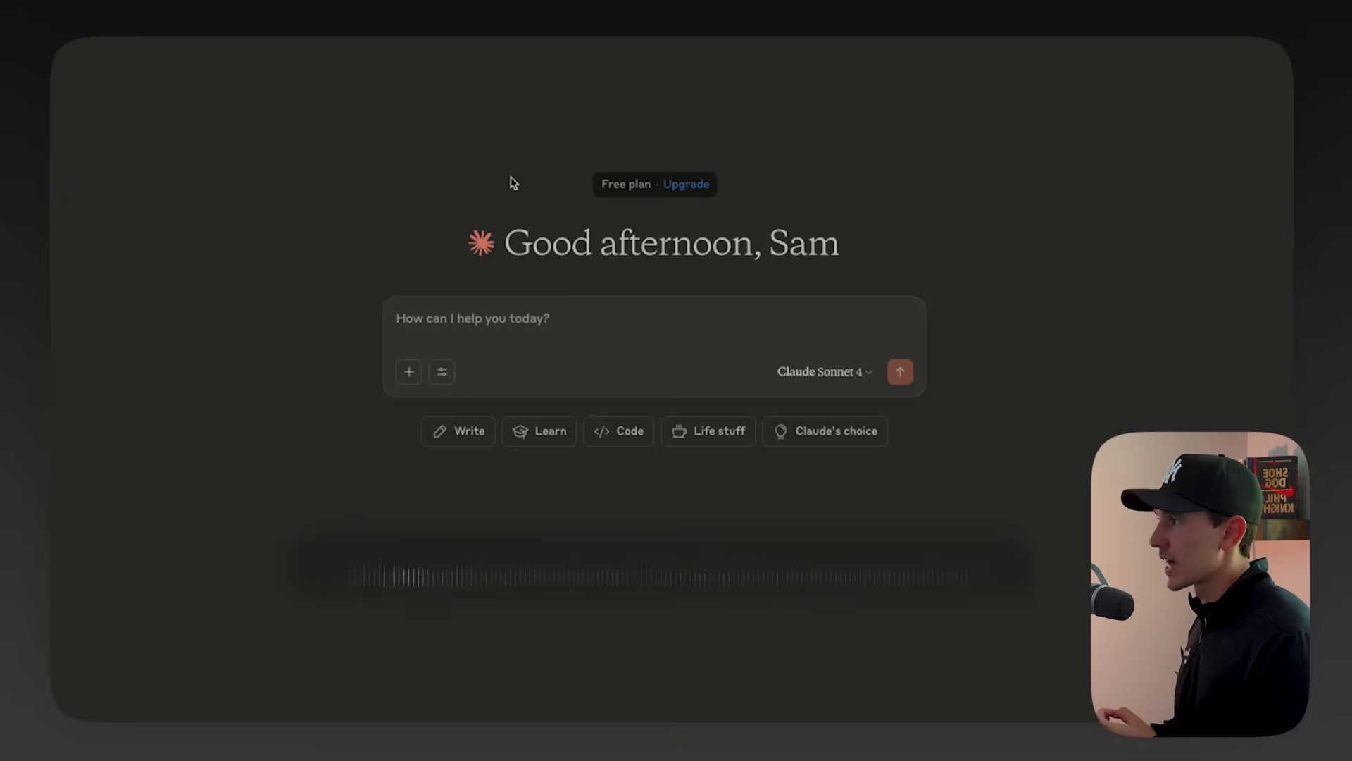
Add the face moisturizer product link and its product details and results to the brief.
key("shift+Return")
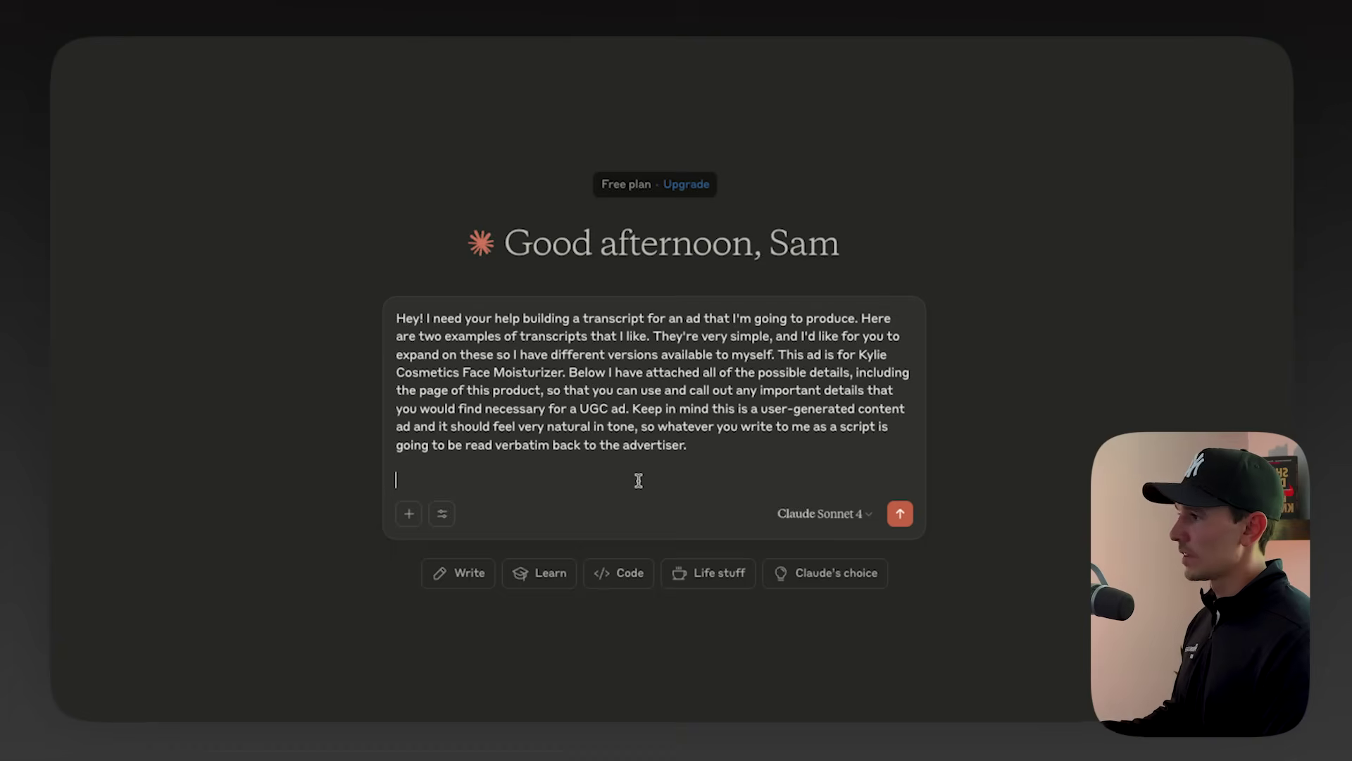
key("ctrl+v")
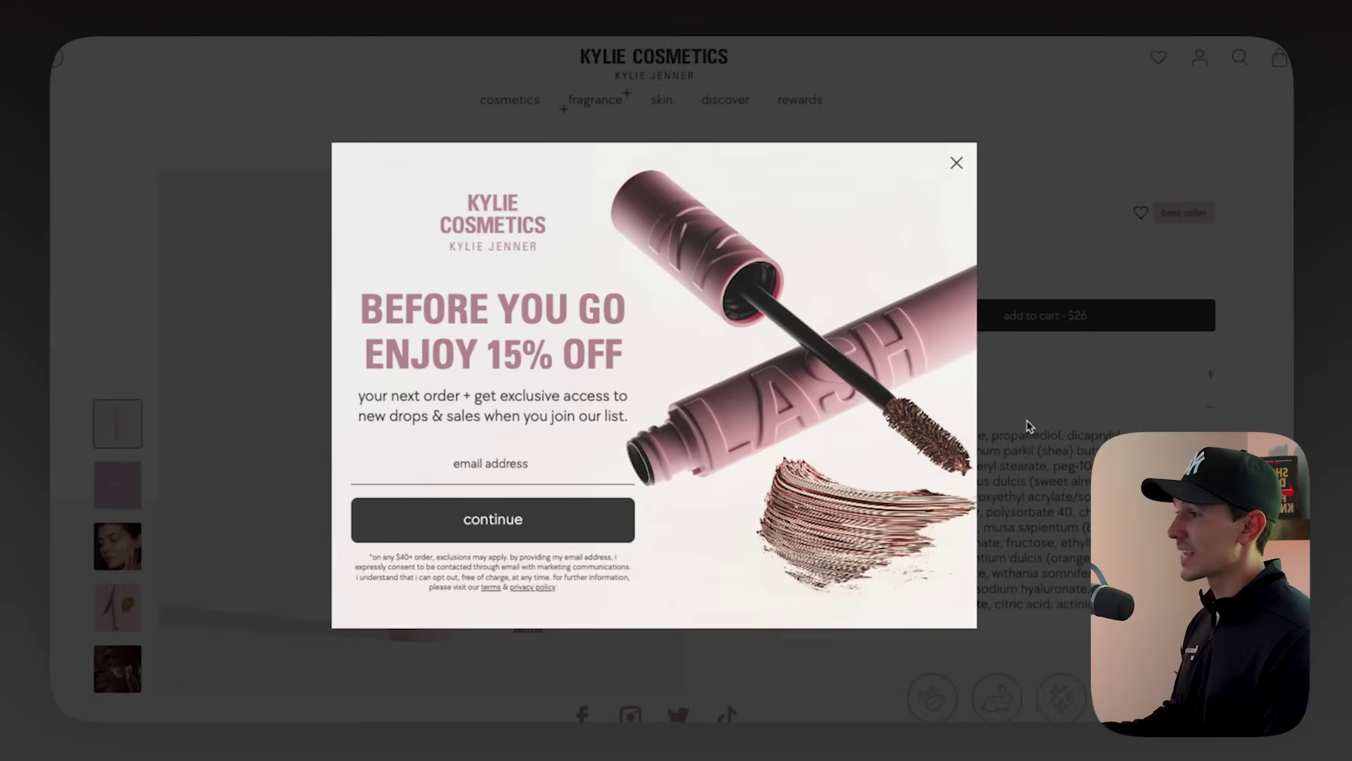
left_click(1028, 426)
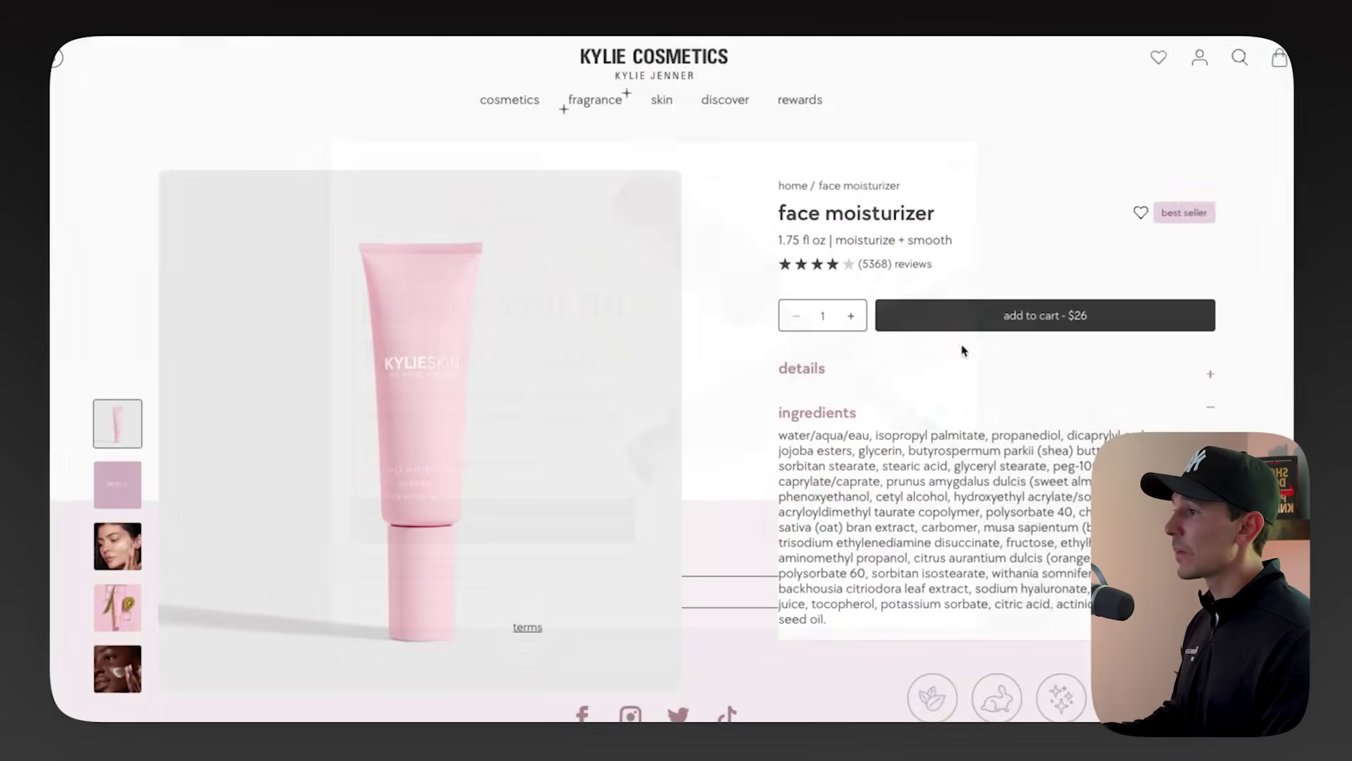
left_click(954, 368)
left_click_drag(970, 457, 730, 386)
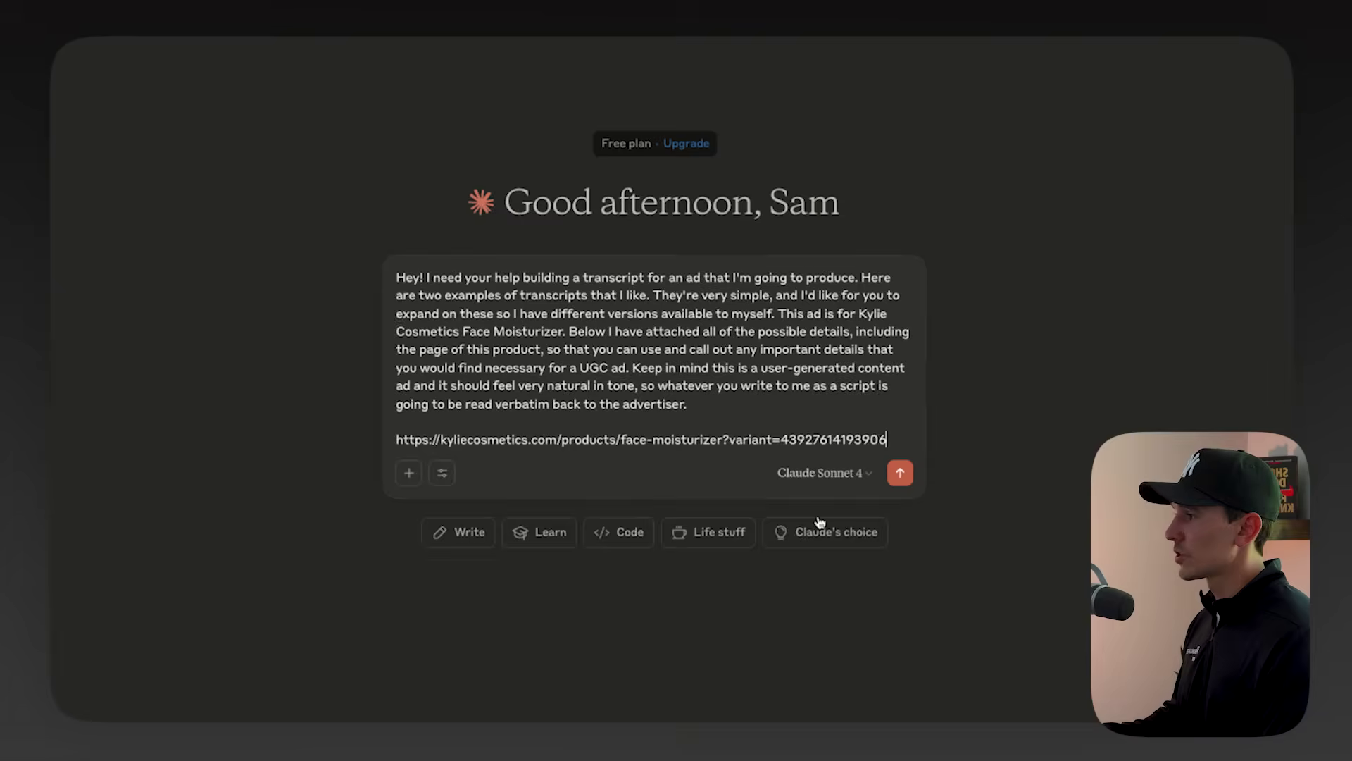
key("ctrl+v")
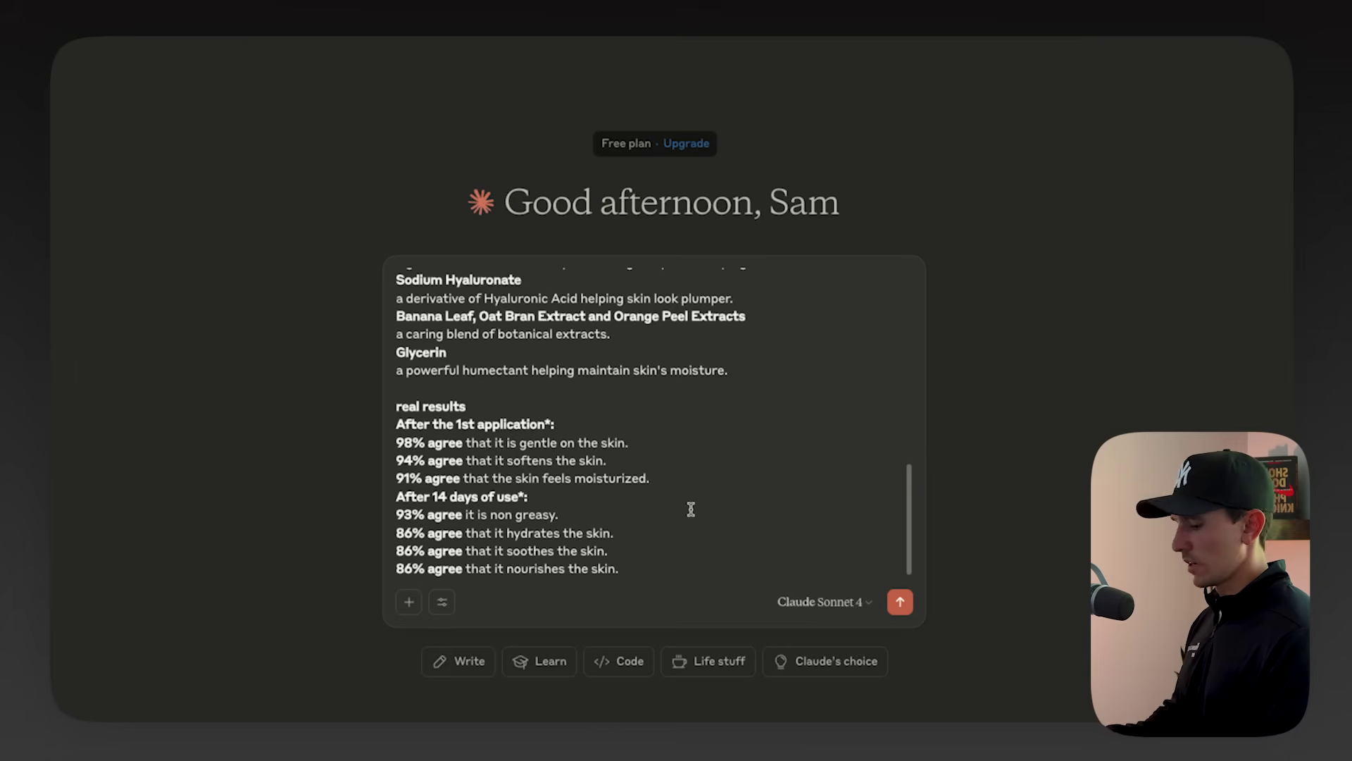
key("shift+Return")
key("shift+Return")
Add three customer reviews under 'Here are also 3 reviews:' and start the transcripts section.
type("Here are also")
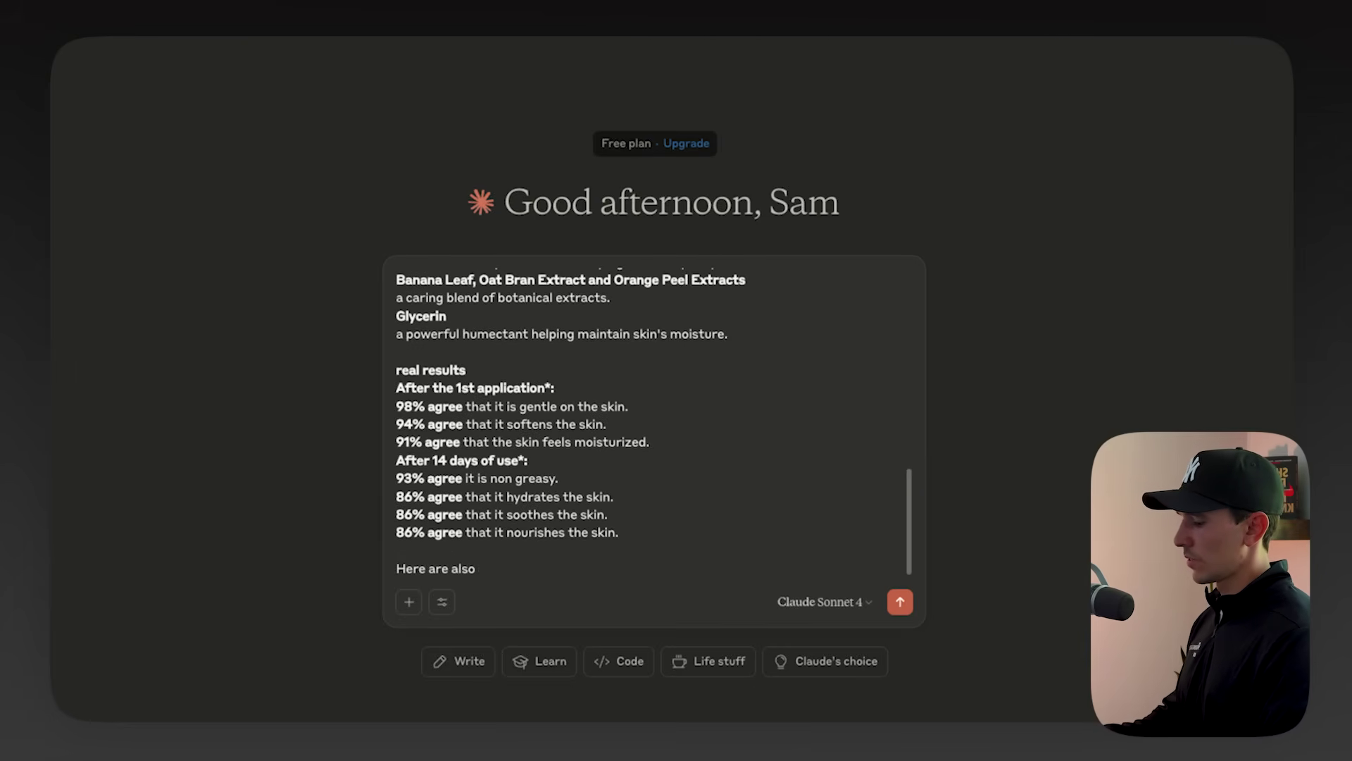
type(" 3 reviews:")
key("shift+Return")
type("Perfect moisturiser, you don't need a lot just fwxpumps on your finger and it freshens your face perfectly, i have several creams bu this is the best smashed it out the park again kylie cosmetics  I loved this moisturizer, I have quite dry skin, so tend to lean towards using moisturizers witha wetter consistency (if that makes any sense) however, this one didn't have that, although, within the first week of using it all my acne cleared!  This cream is so amazing. The skin is fully hydrated and it's so perfect under the makeup. It's the perfect makeup base")
key("shift+Return")
key("shift+Return")
type("He")
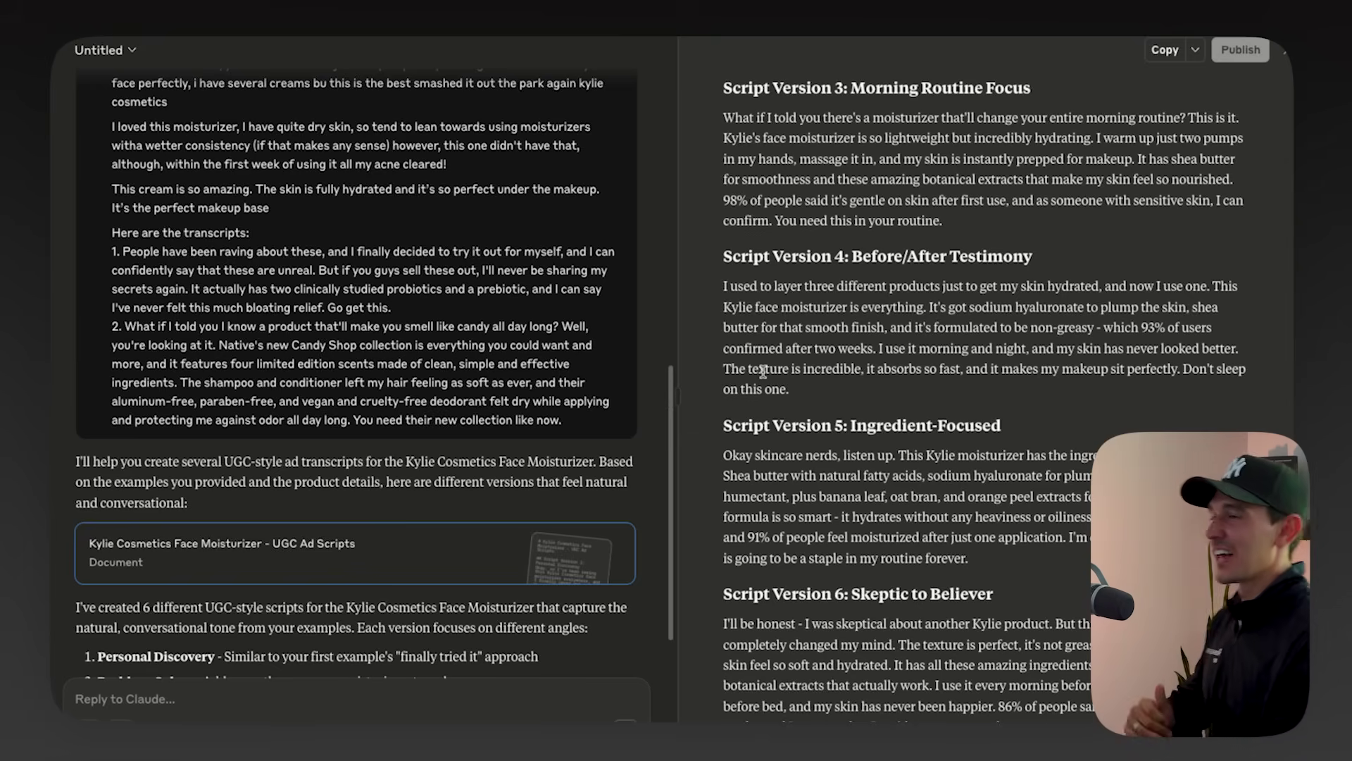
scroll(864, 429, "up", 6)
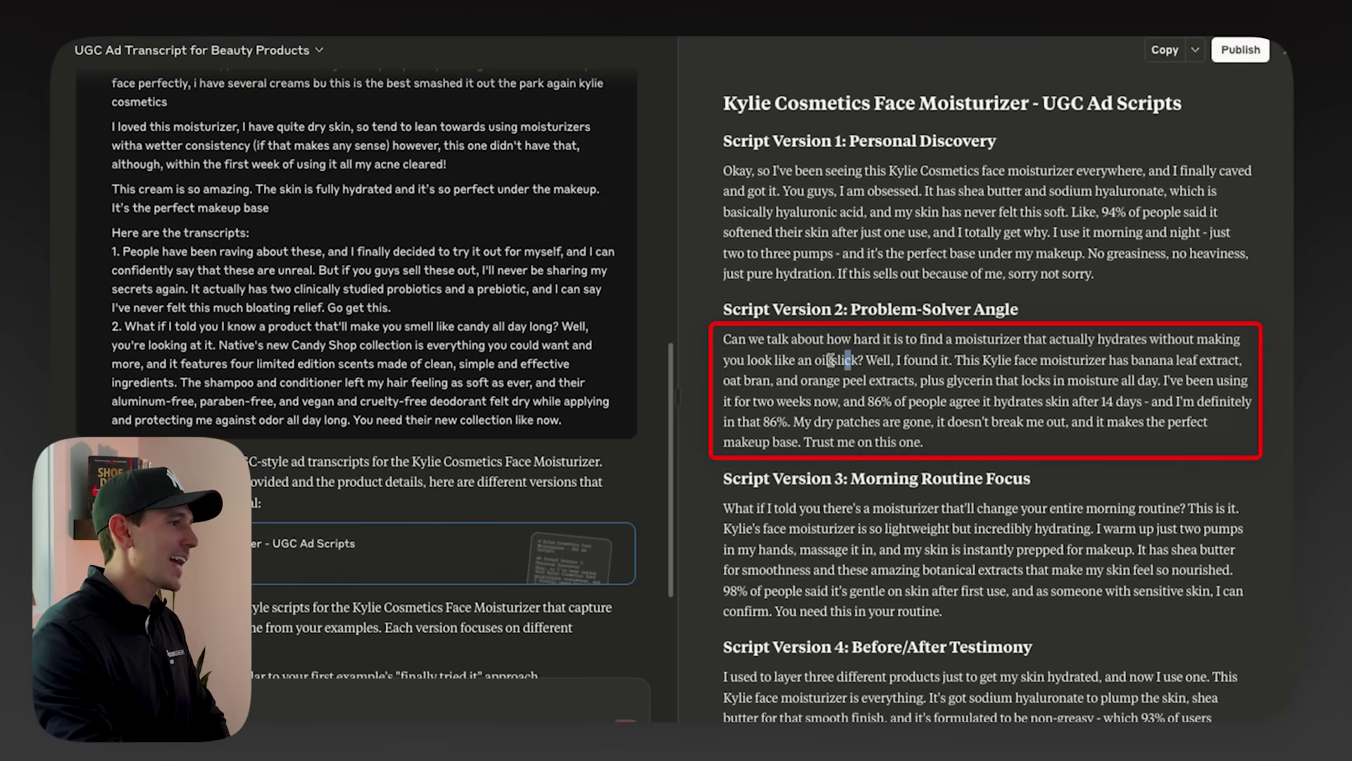
left_click_drag(724, 339, 852, 360)
scroll(774, 420, "down", 1)
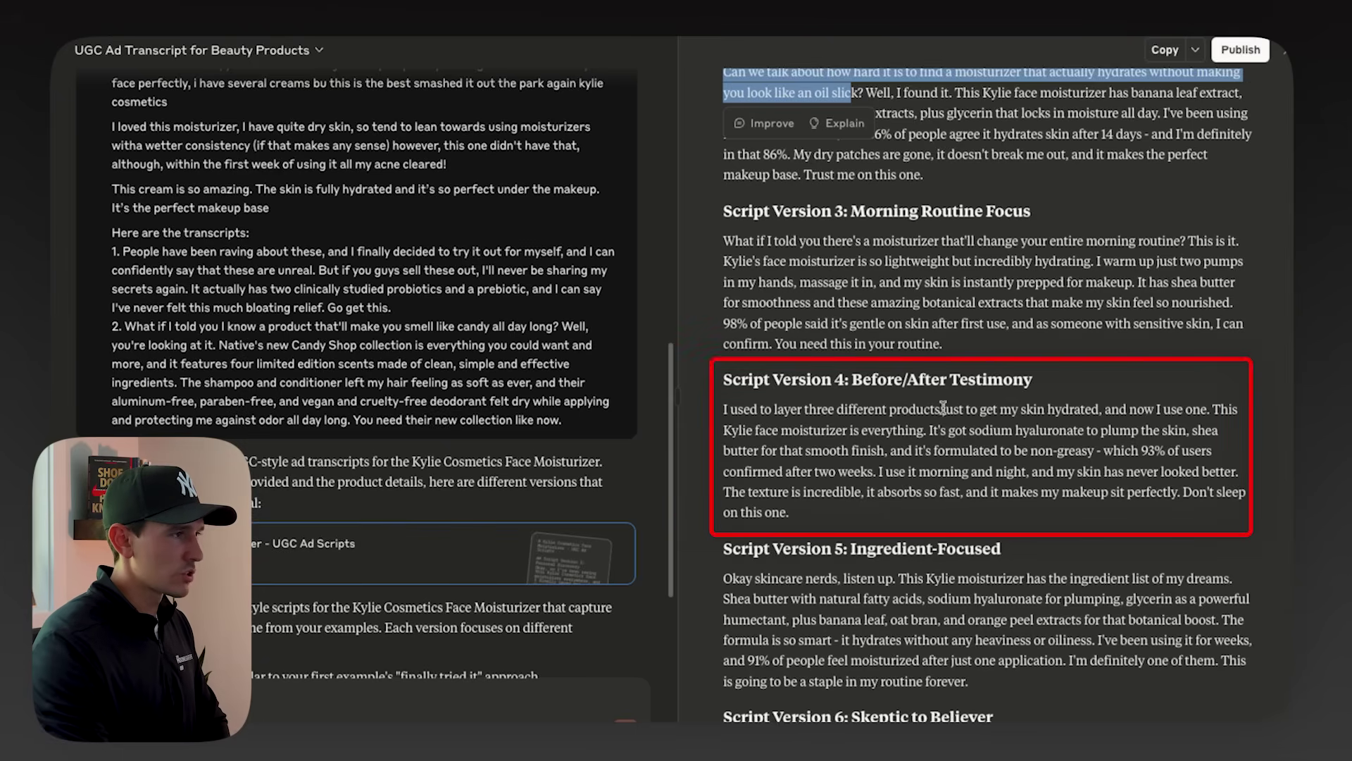
left_click_drag(720, 418, 1211, 411)
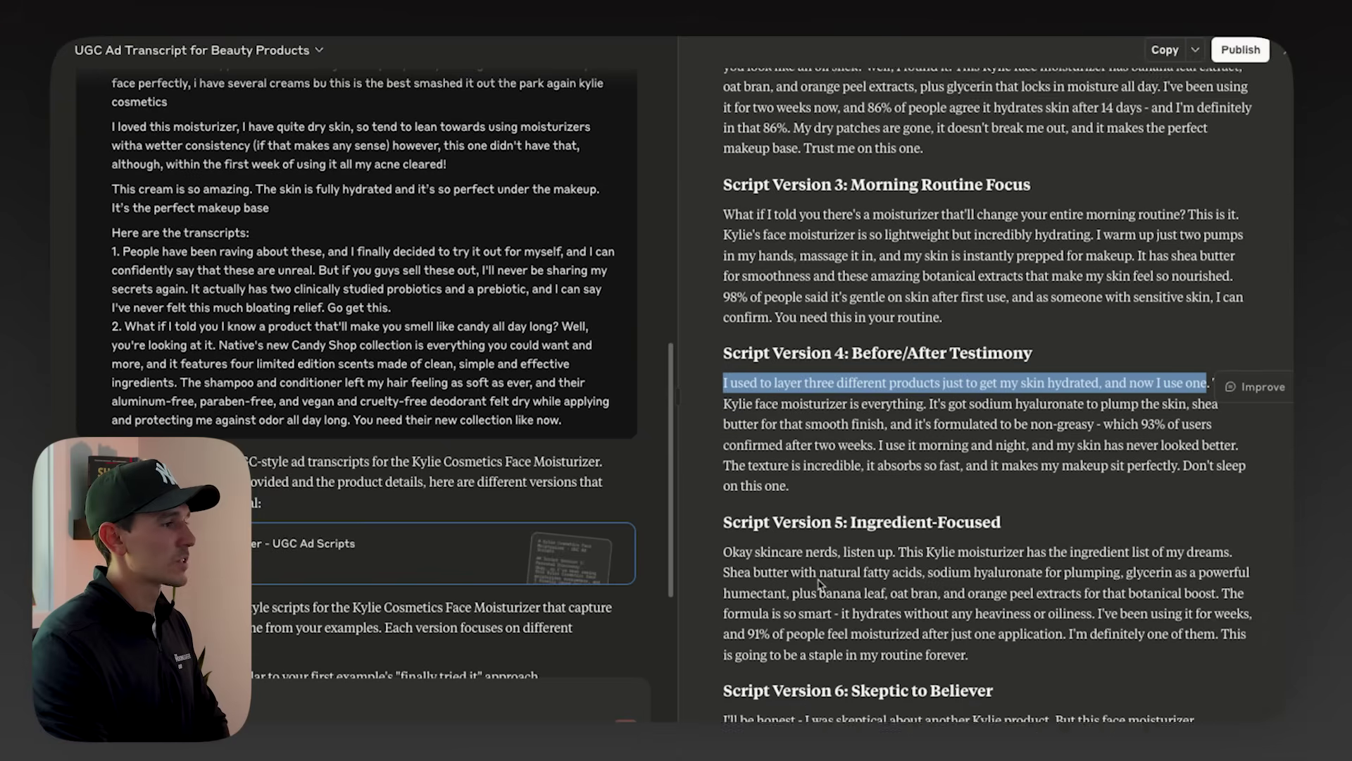
scroll(726, 525, "down", 1)
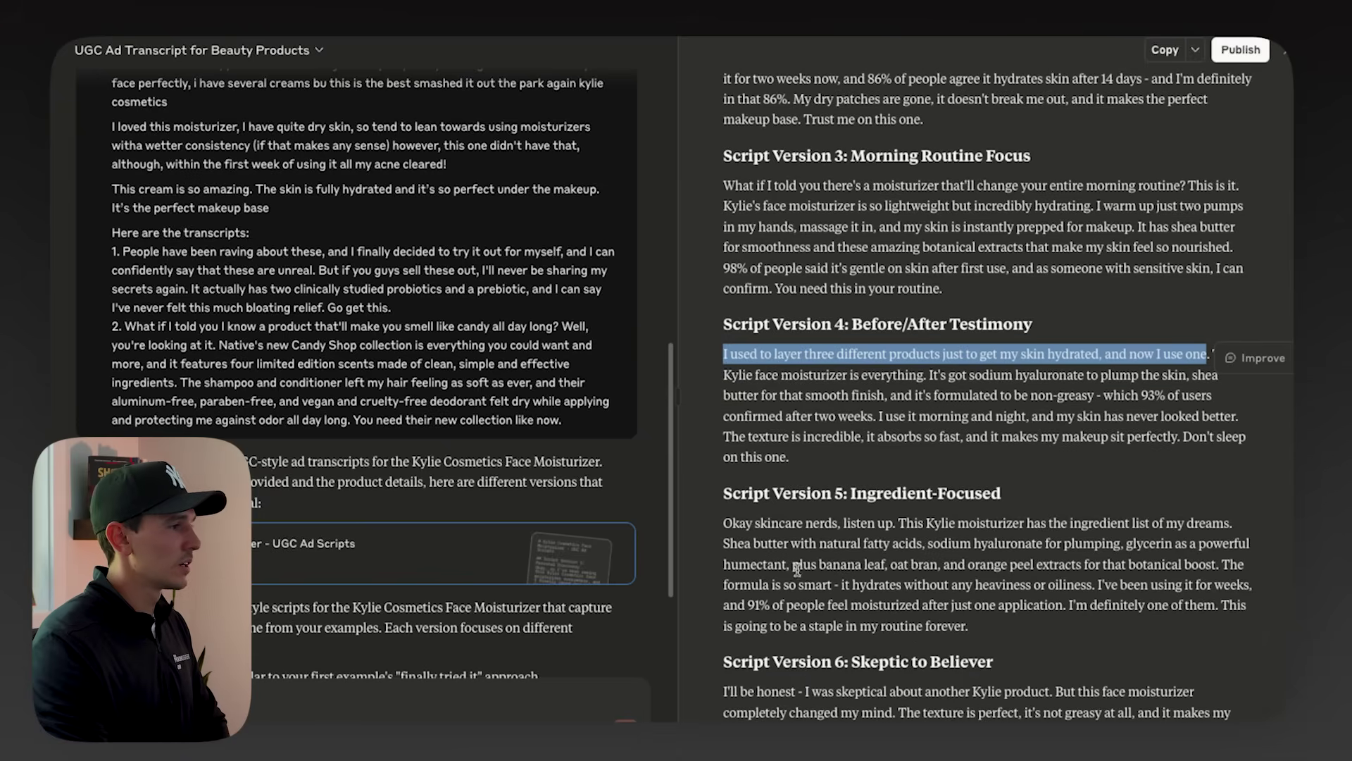
left_click_drag(724, 528, 1048, 528)
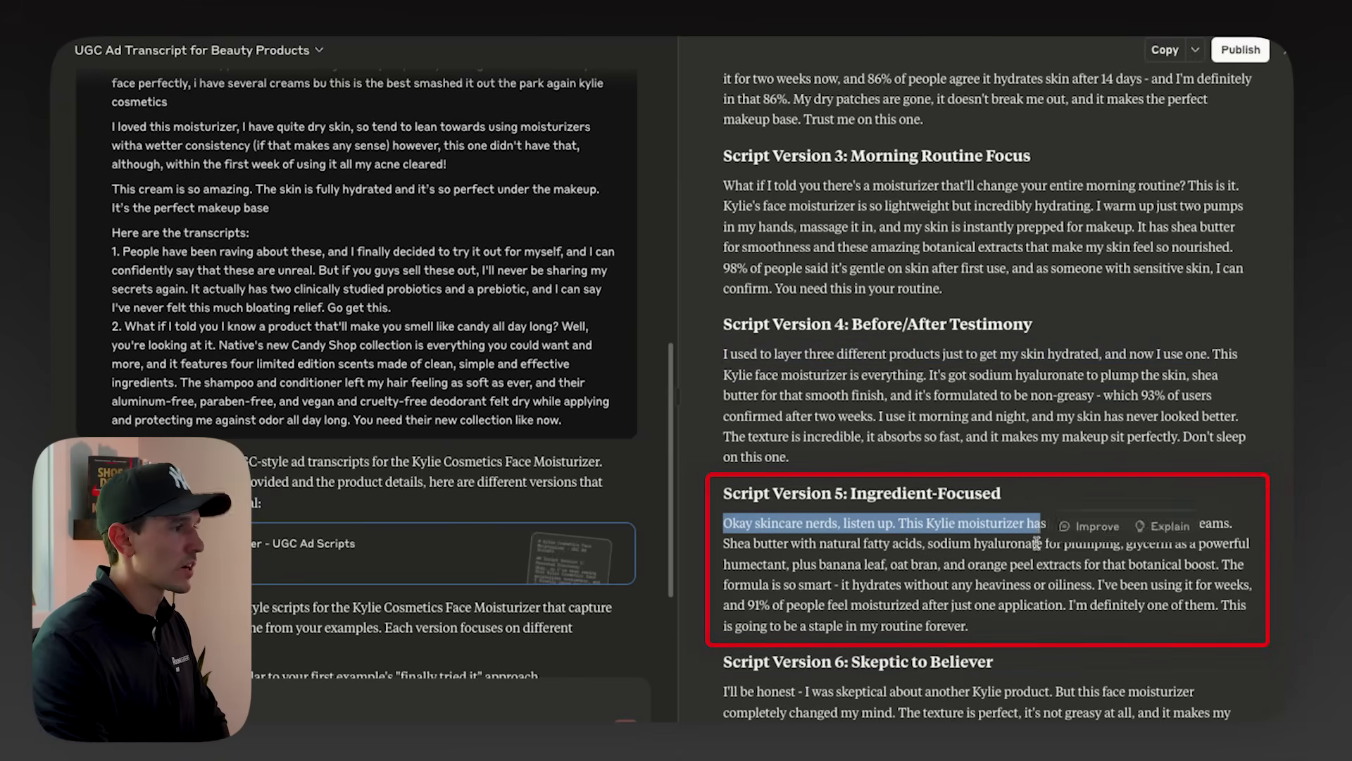
left_click(966, 566)
scroll(966, 565, "down", 2)
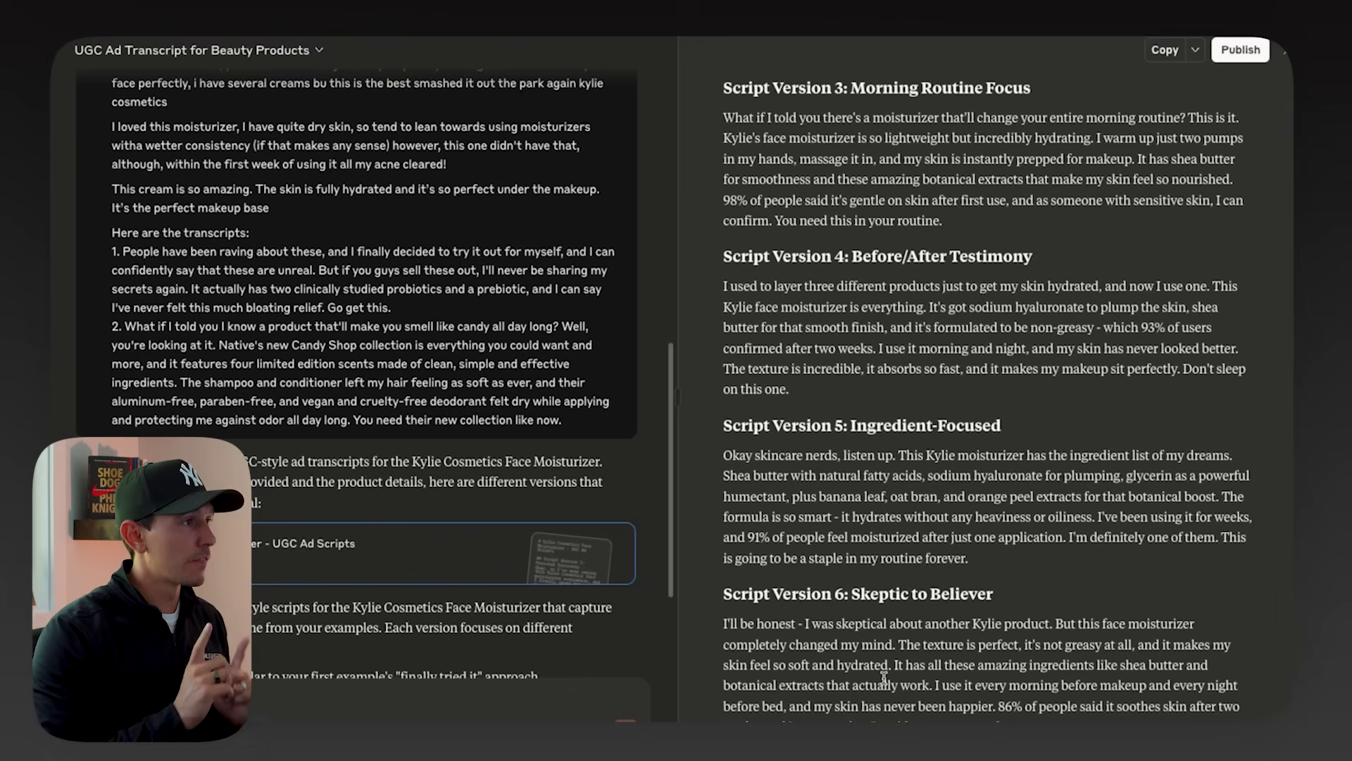
scroll(971, 463, "up", 7)
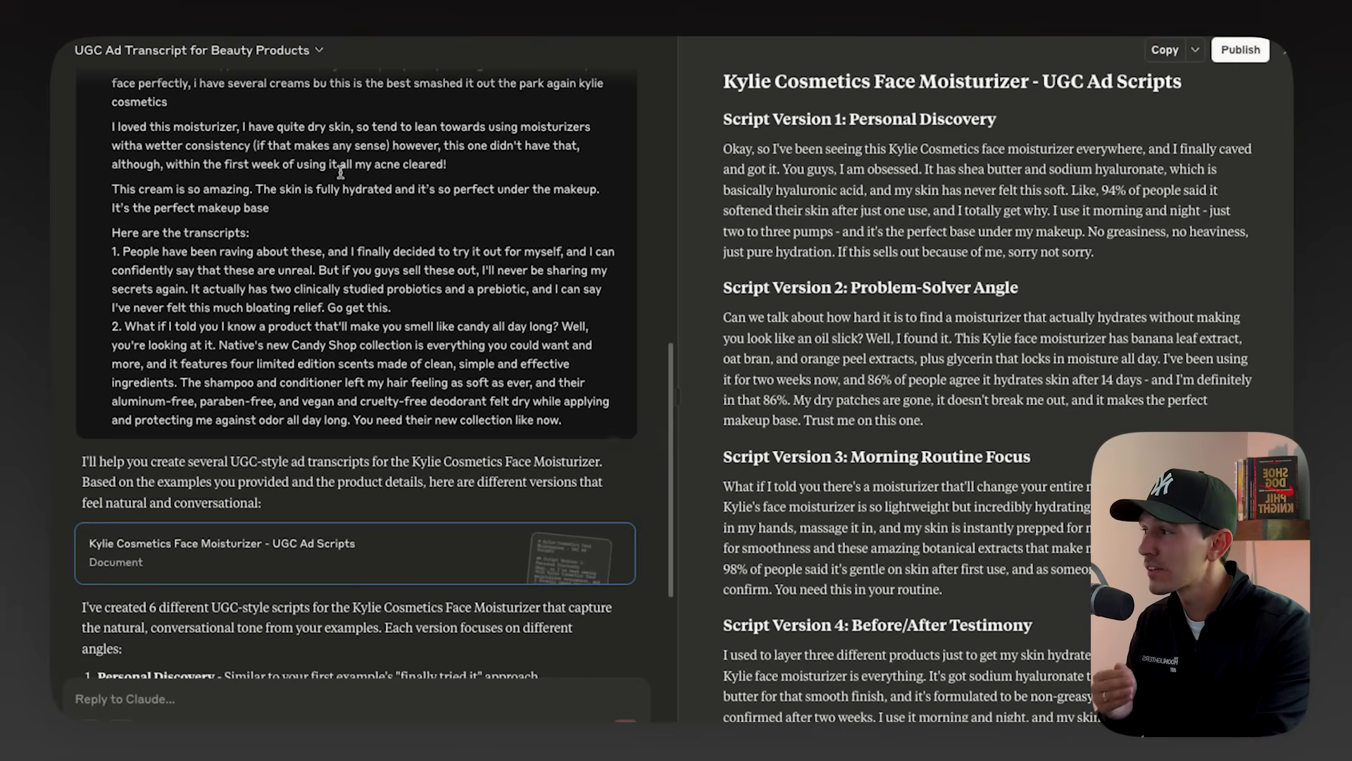
scroll(343, 359, "up", 10)
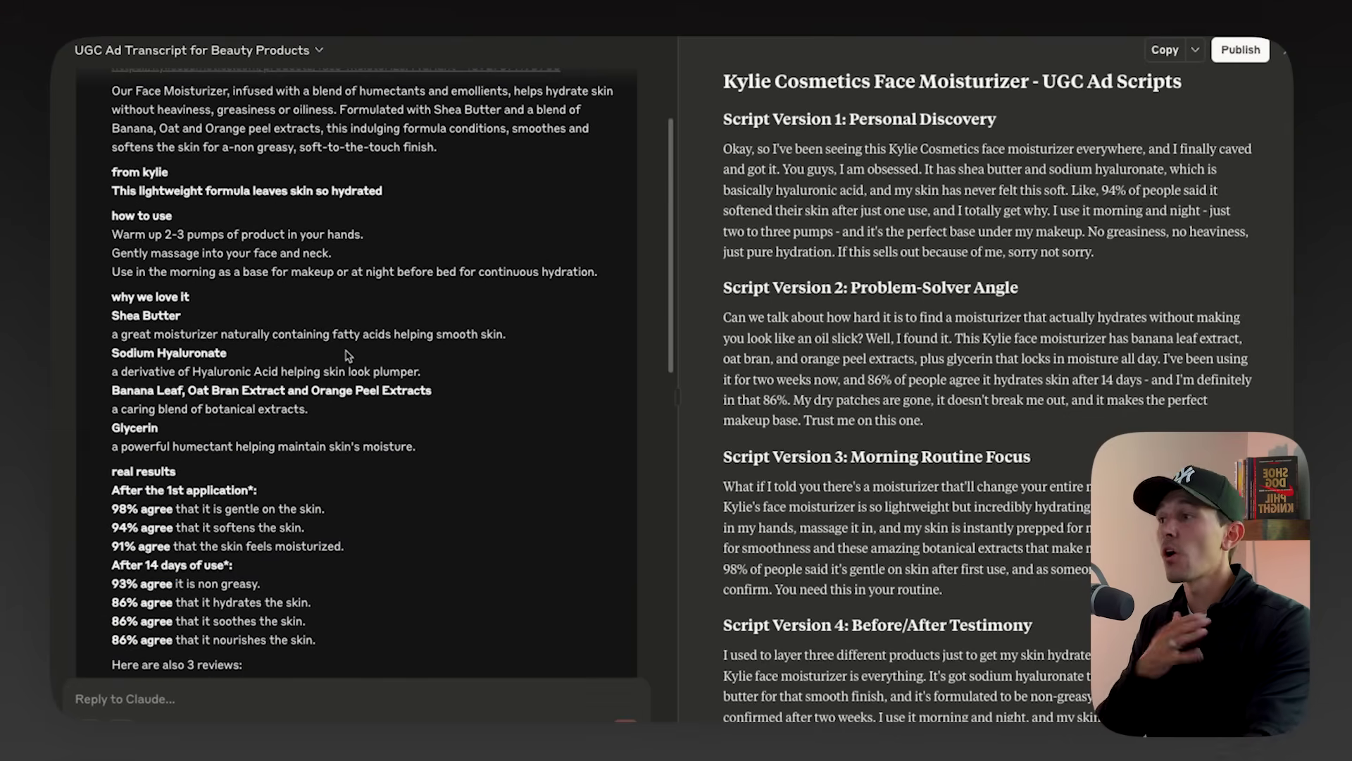
scroll(345, 359, "down", 1)
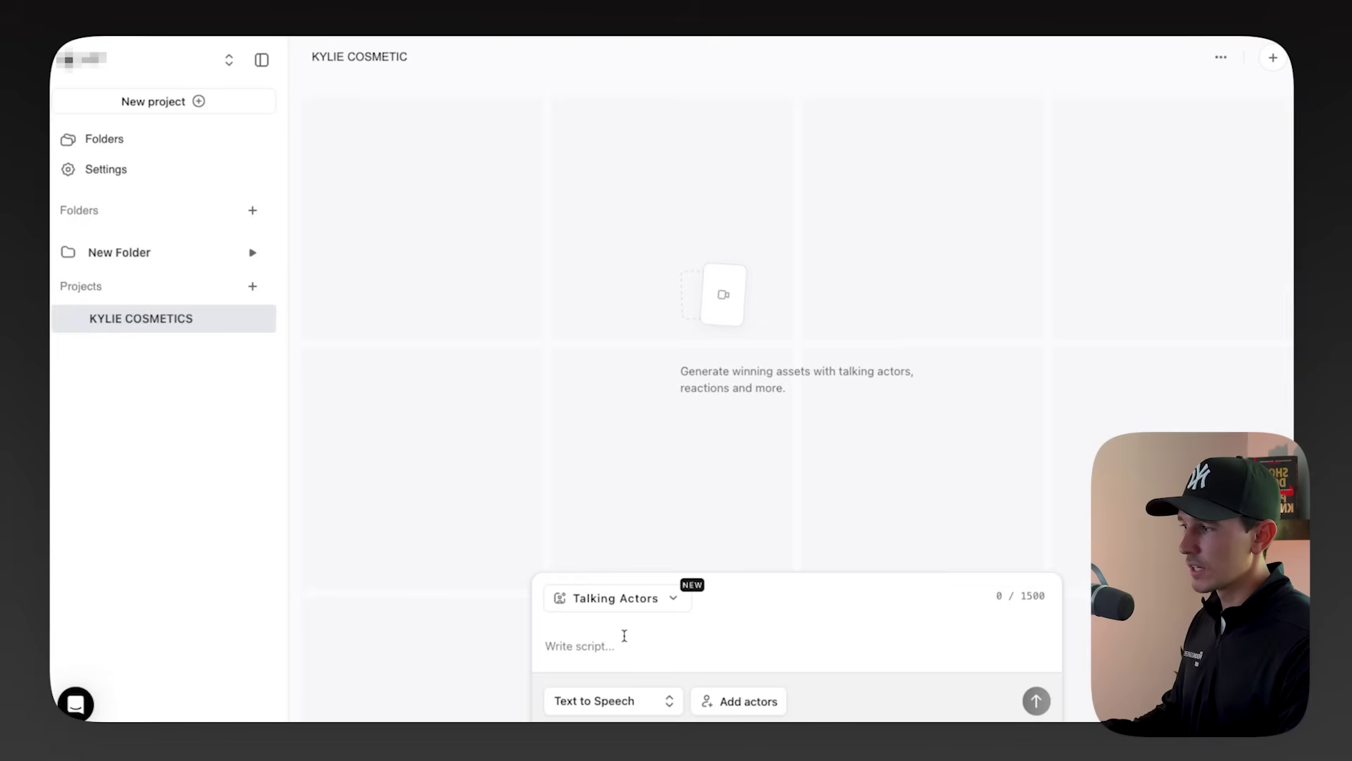
Paste Claude's Script Version 1 into the KYLIE COSMETICS project's script box.
type("Okay, so I've been seeing this Kylie Cosmetics face moisturizer everywhere, and I finally caved and got it. You guys, I am obsessed. It has shea butter and sodium hyaluronate, which is basically hyaluronic acid, and my skin has never felt this soft. Like, 94% of people said it softened their skin after just one use, and I totally get why. I use it morning and night - just two to three pumps - and it's the perfect base under my makeup. No greasiness, no heaviness, just pure hydration. If this sells out because of me, sorry not sorry.")
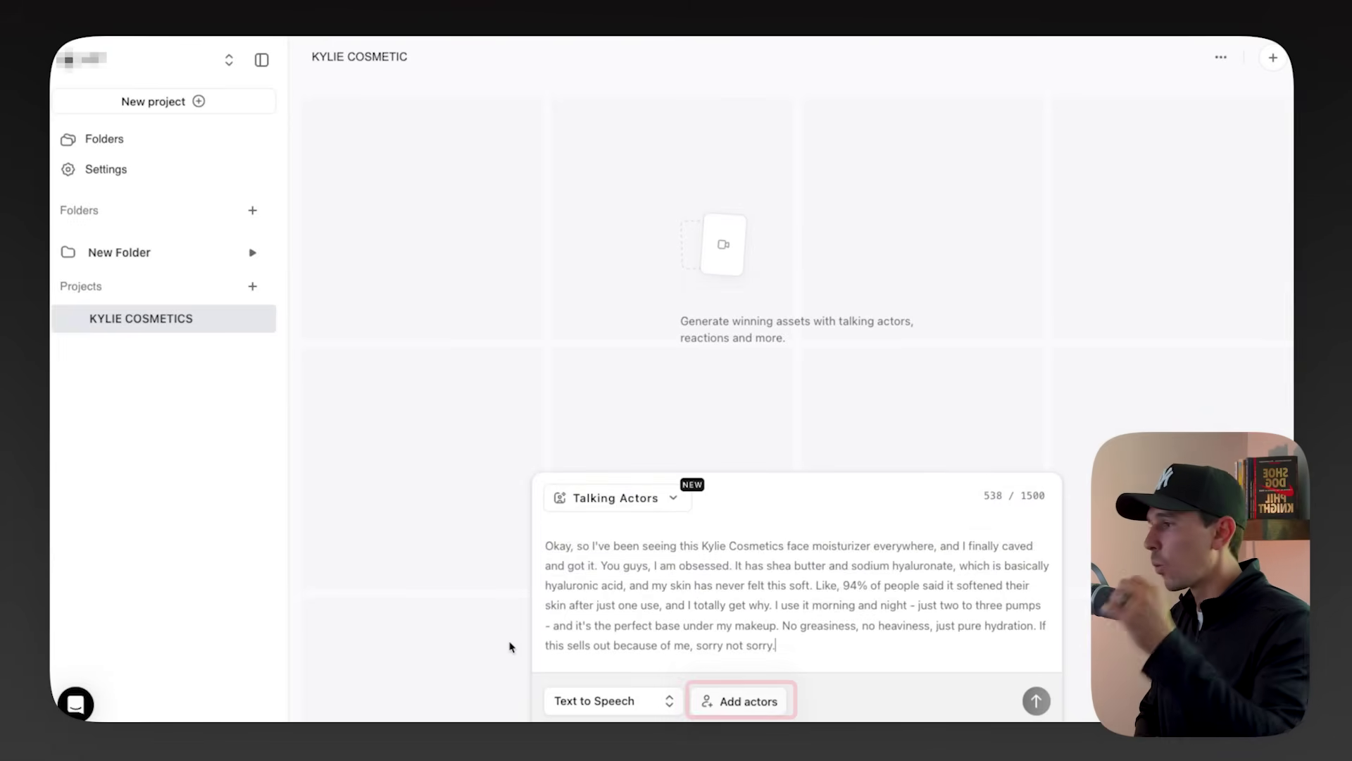
Change the voice mode from Text to Speech to Speech to Speech and start a new recording.
left_click(635, 701)
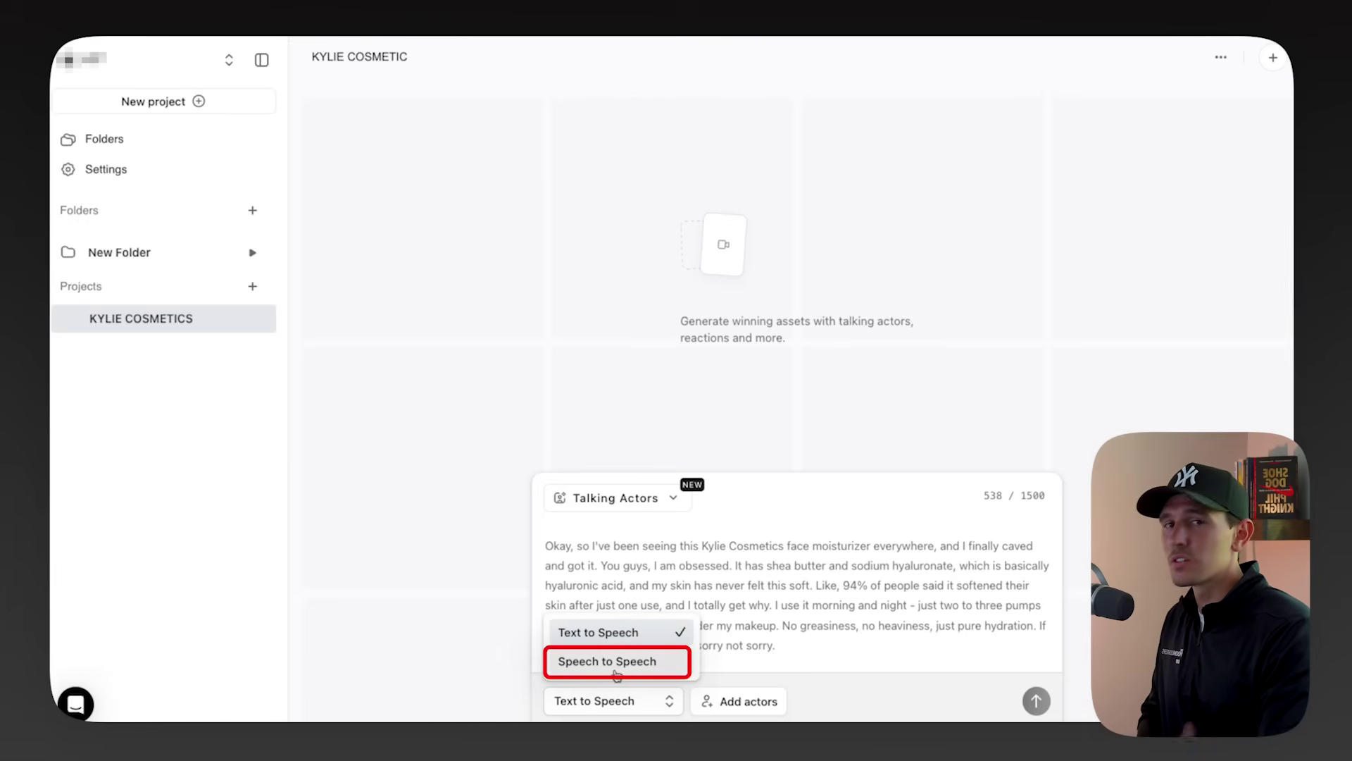
left_click(782, 640)
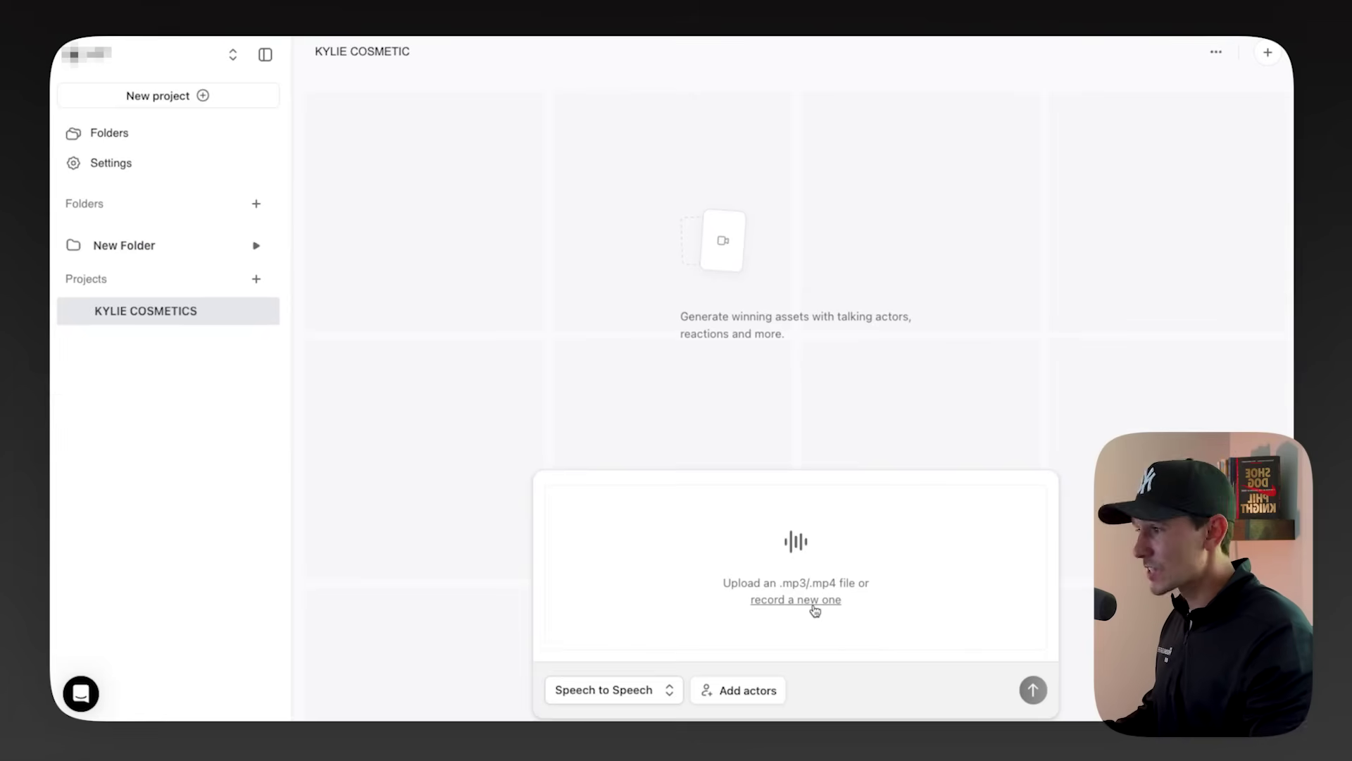
left_click(760, 601)
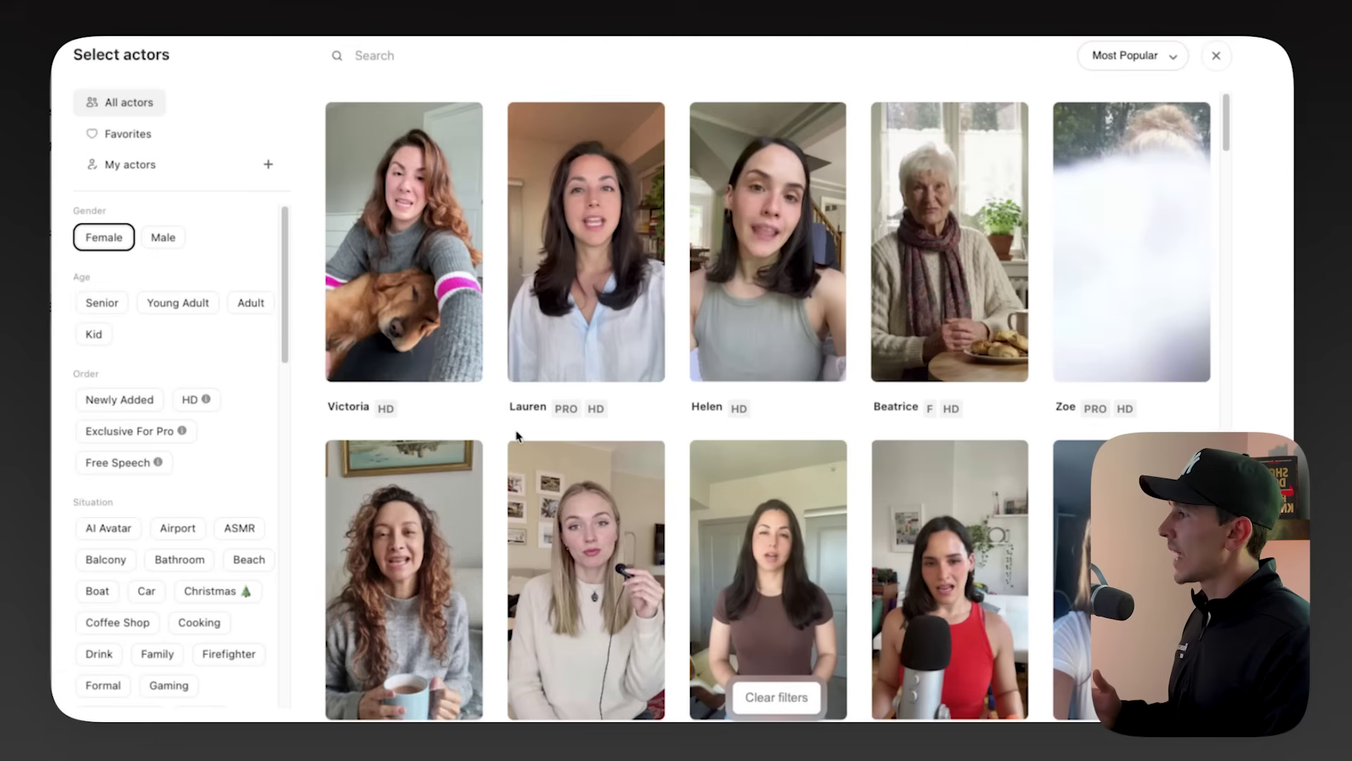
Filter the actor list to Female and Young Adult.
left_click(111, 238)
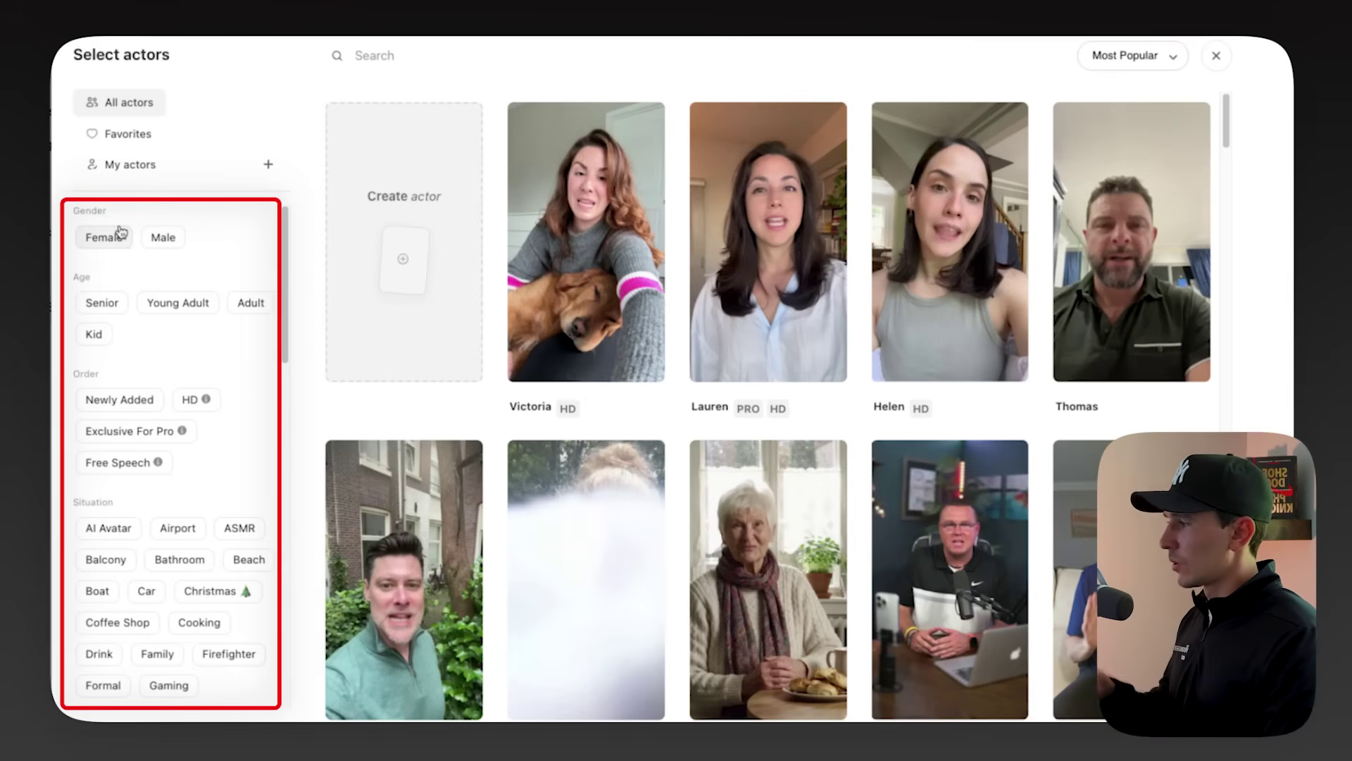
left_click(118, 240)
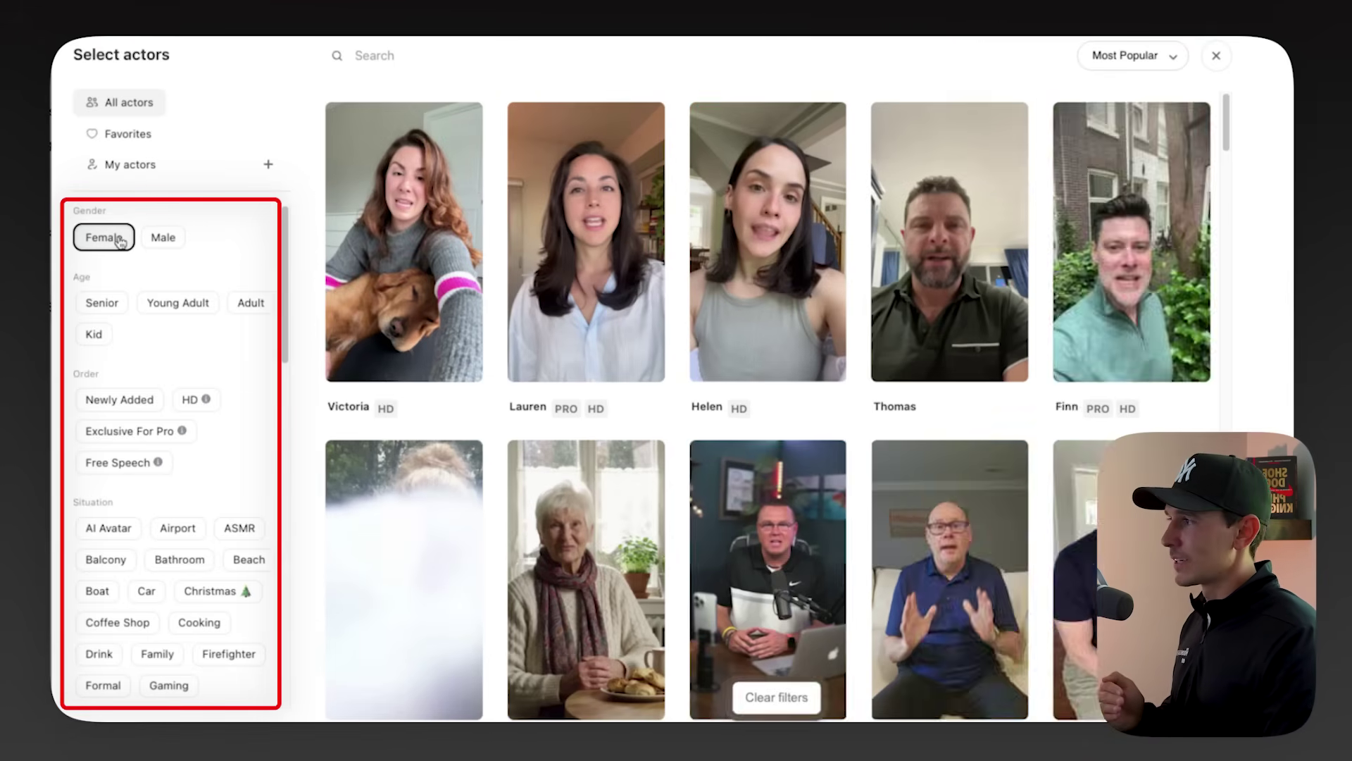
scroll(236, 237, "down", 1)
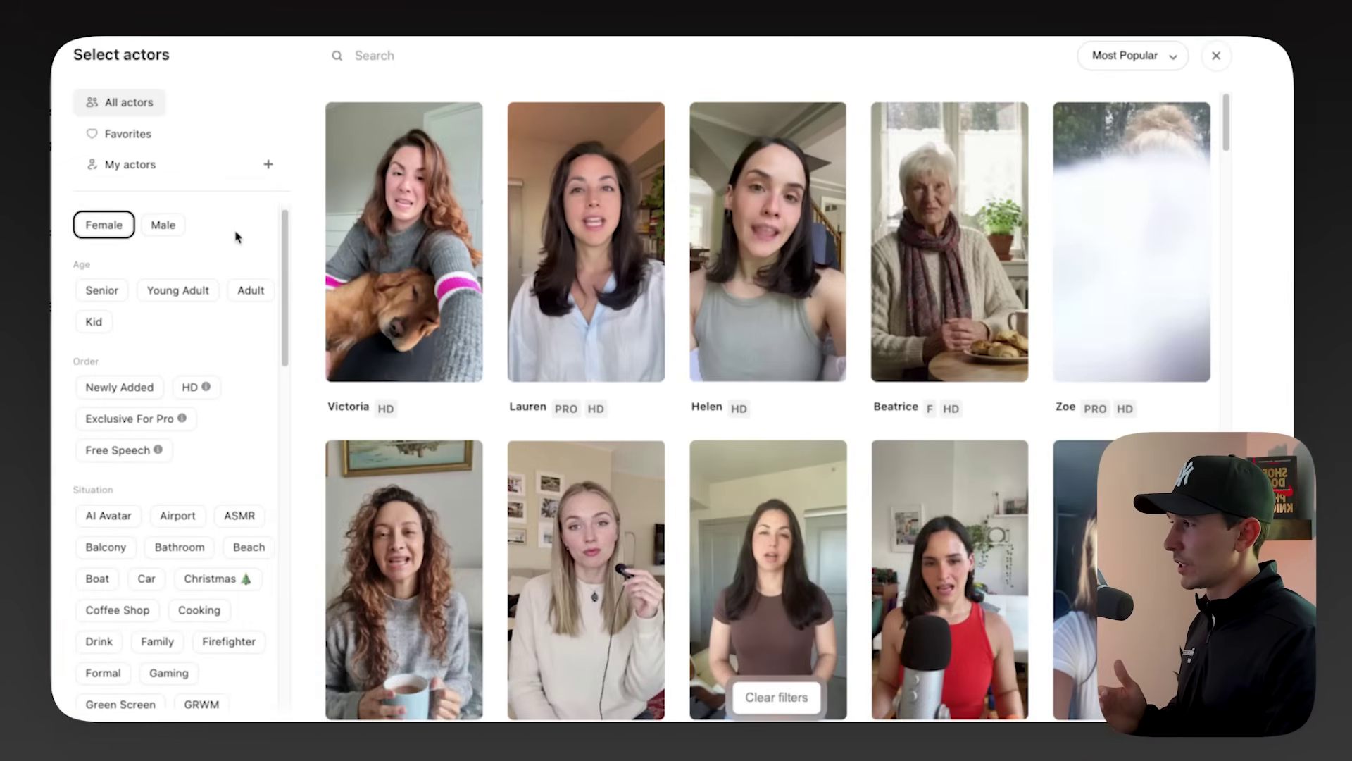
left_click(169, 300)
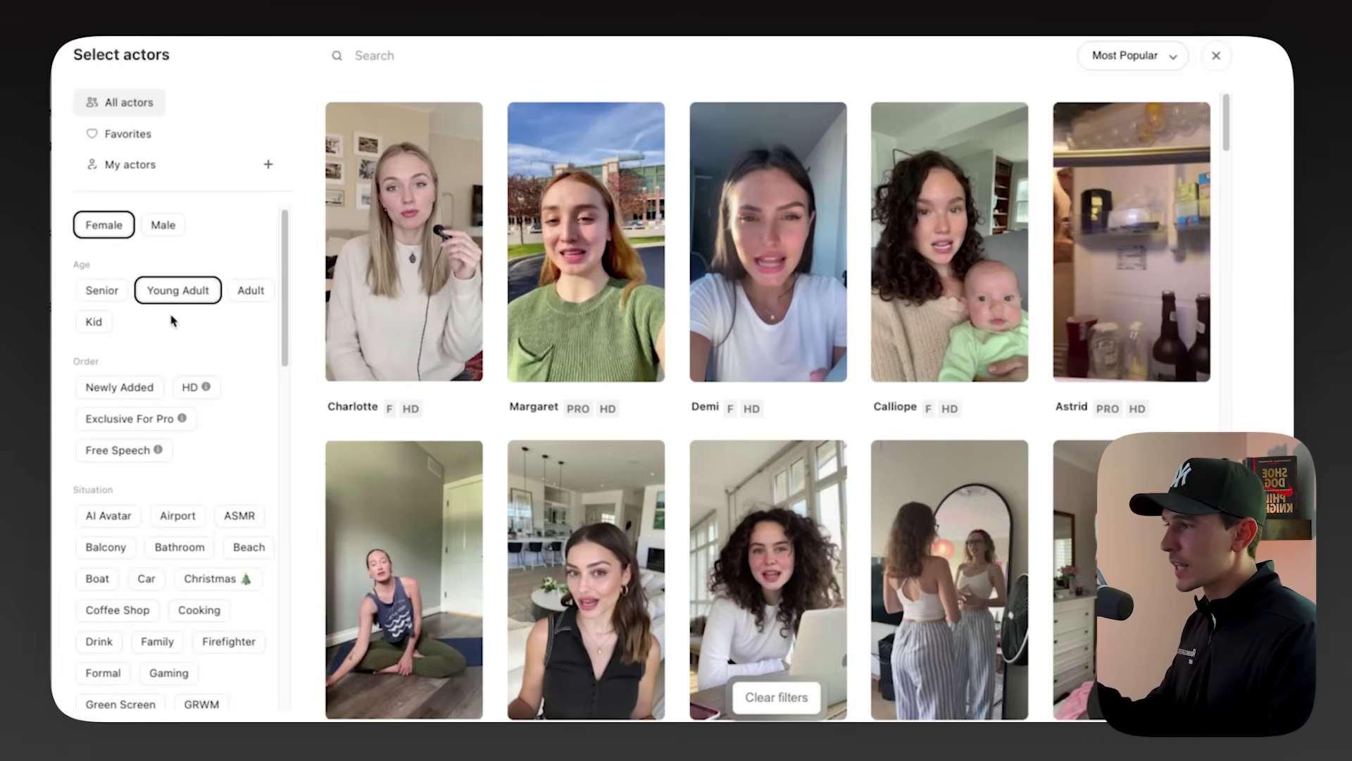
scroll(344, 423, "down", 1)
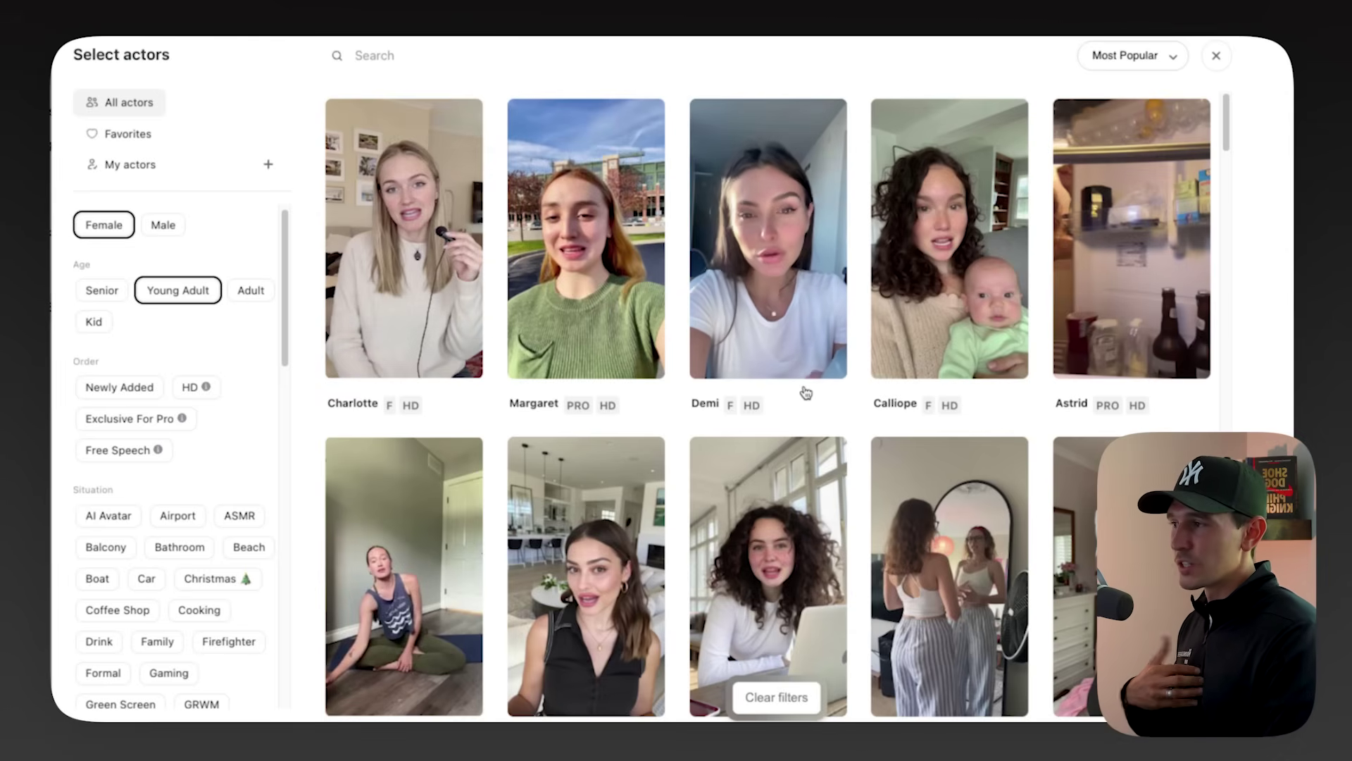
Favourite three actors: white T-shirt, mirror with striped trousers, and towel-wrapped hair.
mouse_move(825, 359)
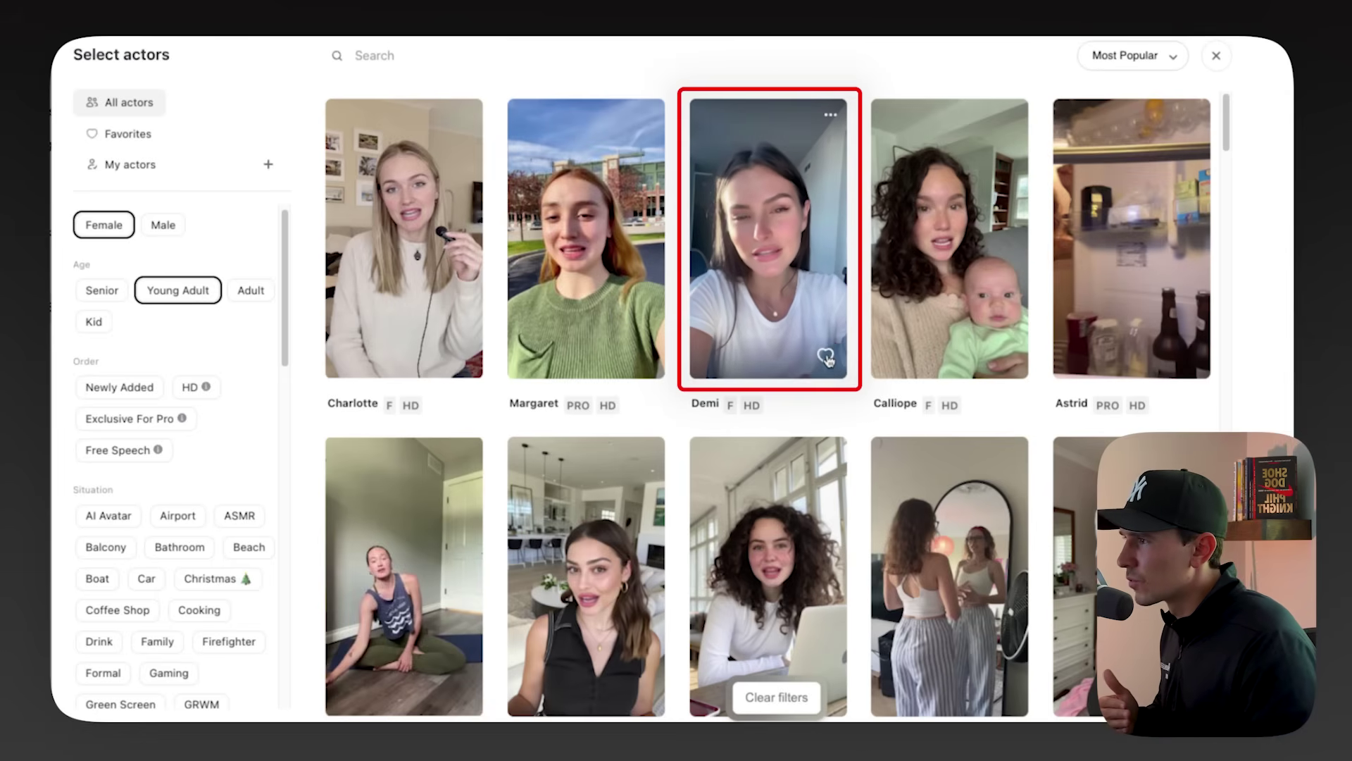
left_click(826, 358)
scroll(775, 395, "down", 2)
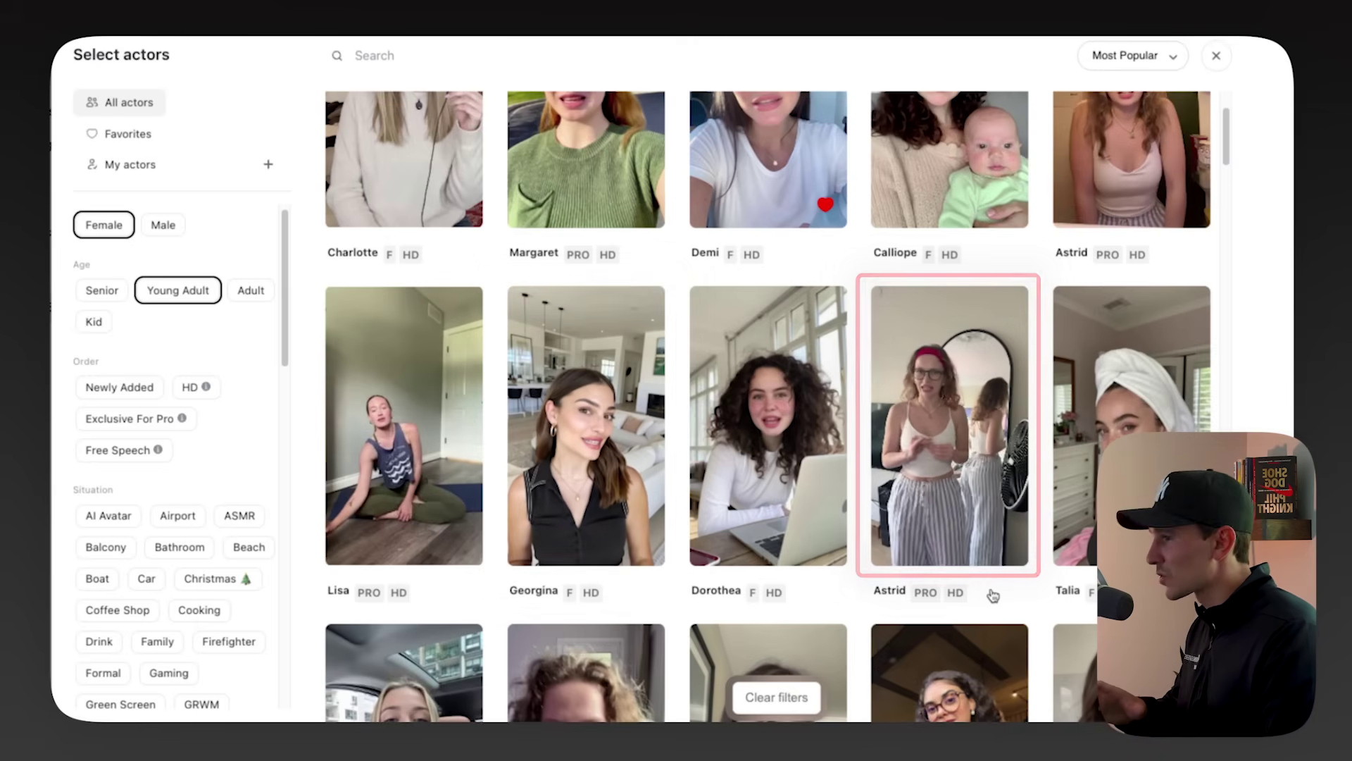
left_click(1007, 543)
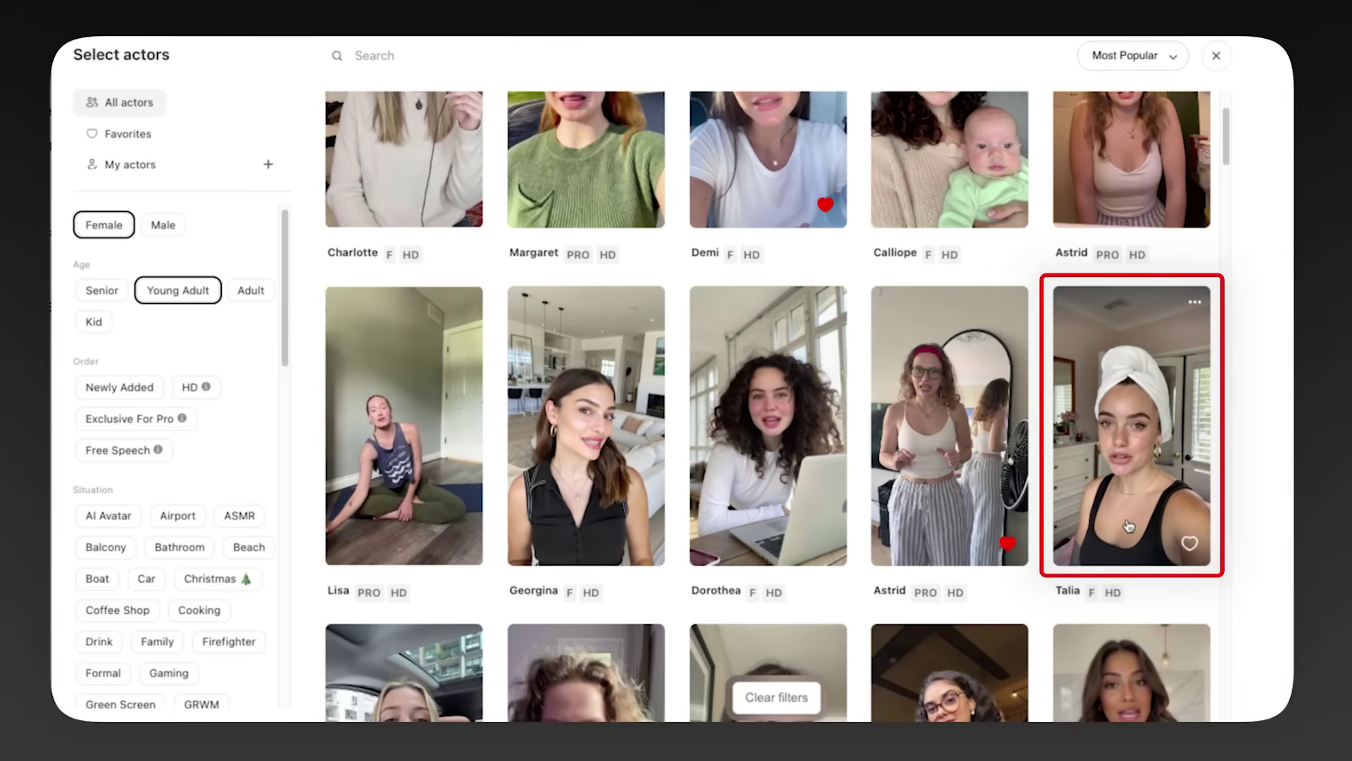
left_click(1189, 543)
scroll(804, 564, "down", 5)
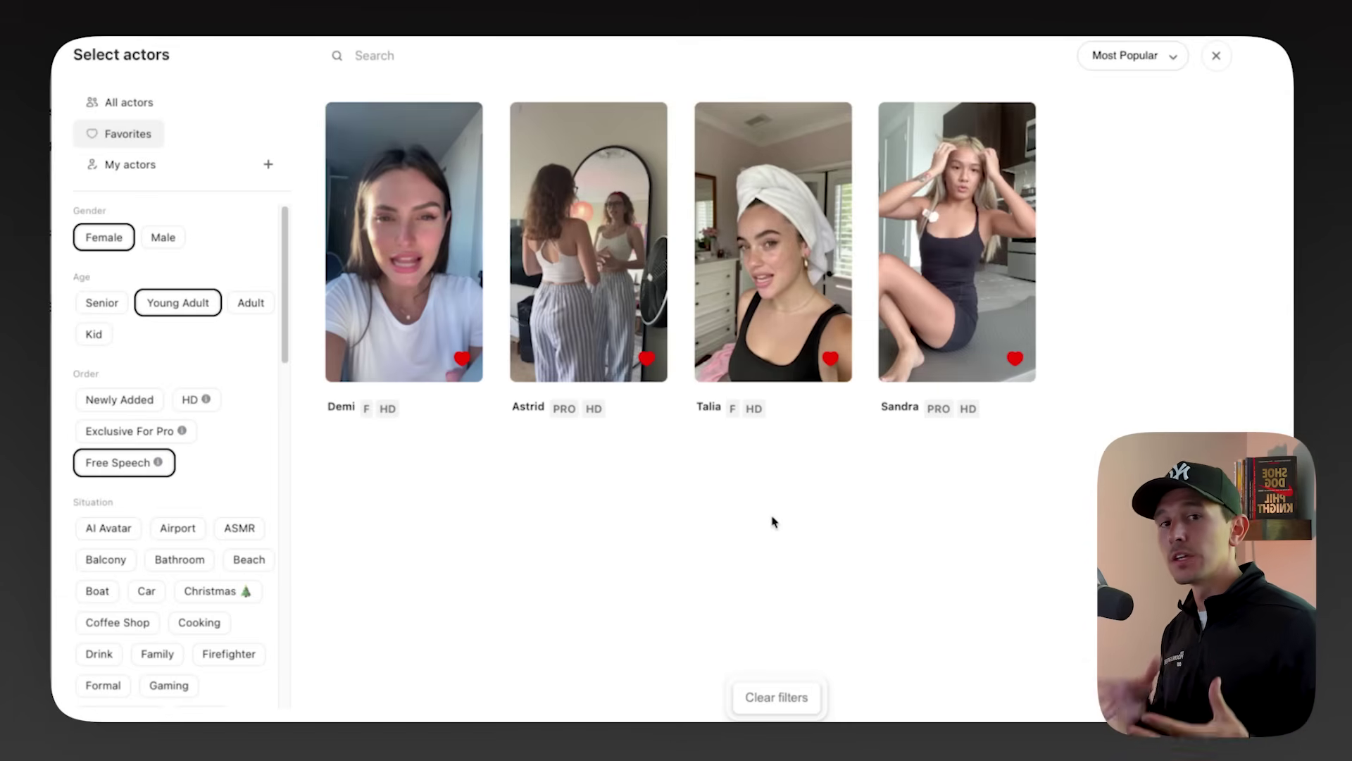
Look over the four favourited young-adult women and choose Sandra.
mouse_move(399, 187)
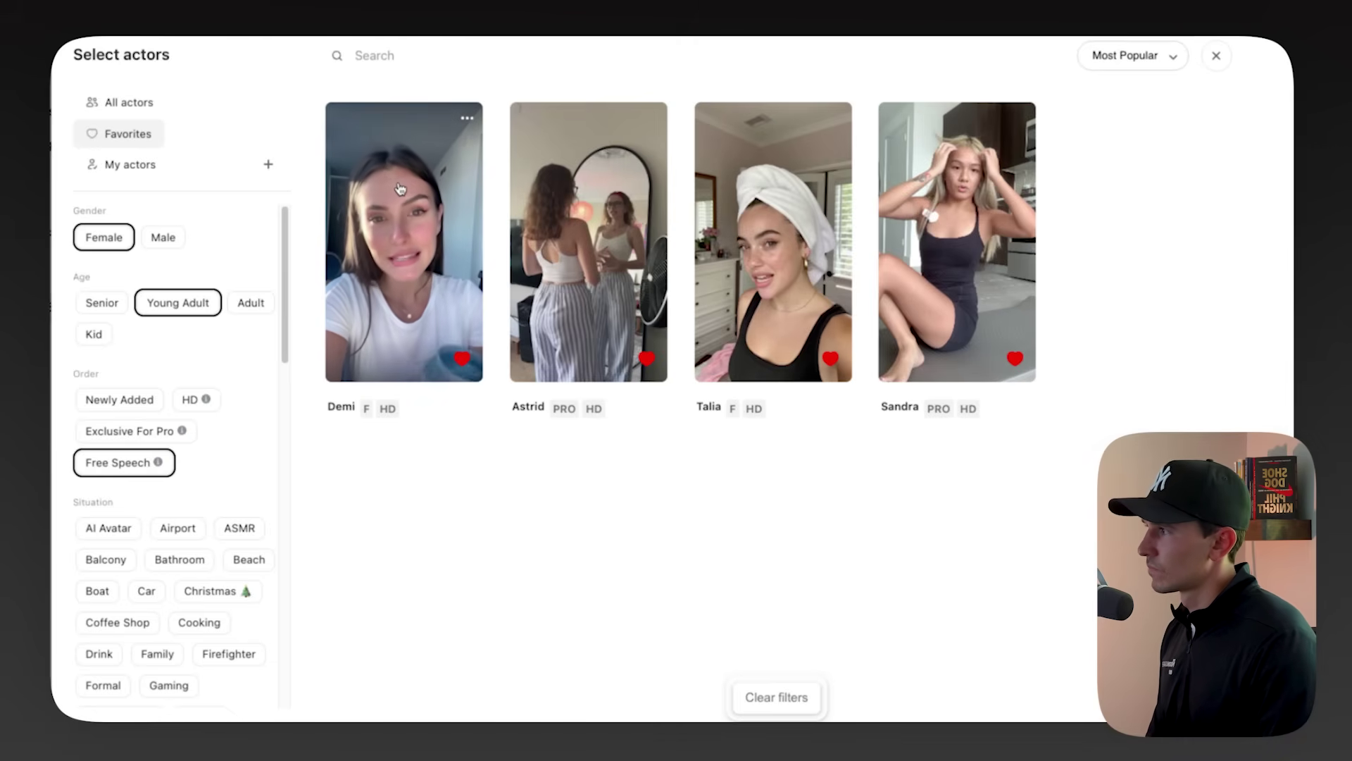
mouse_move(528, 238)
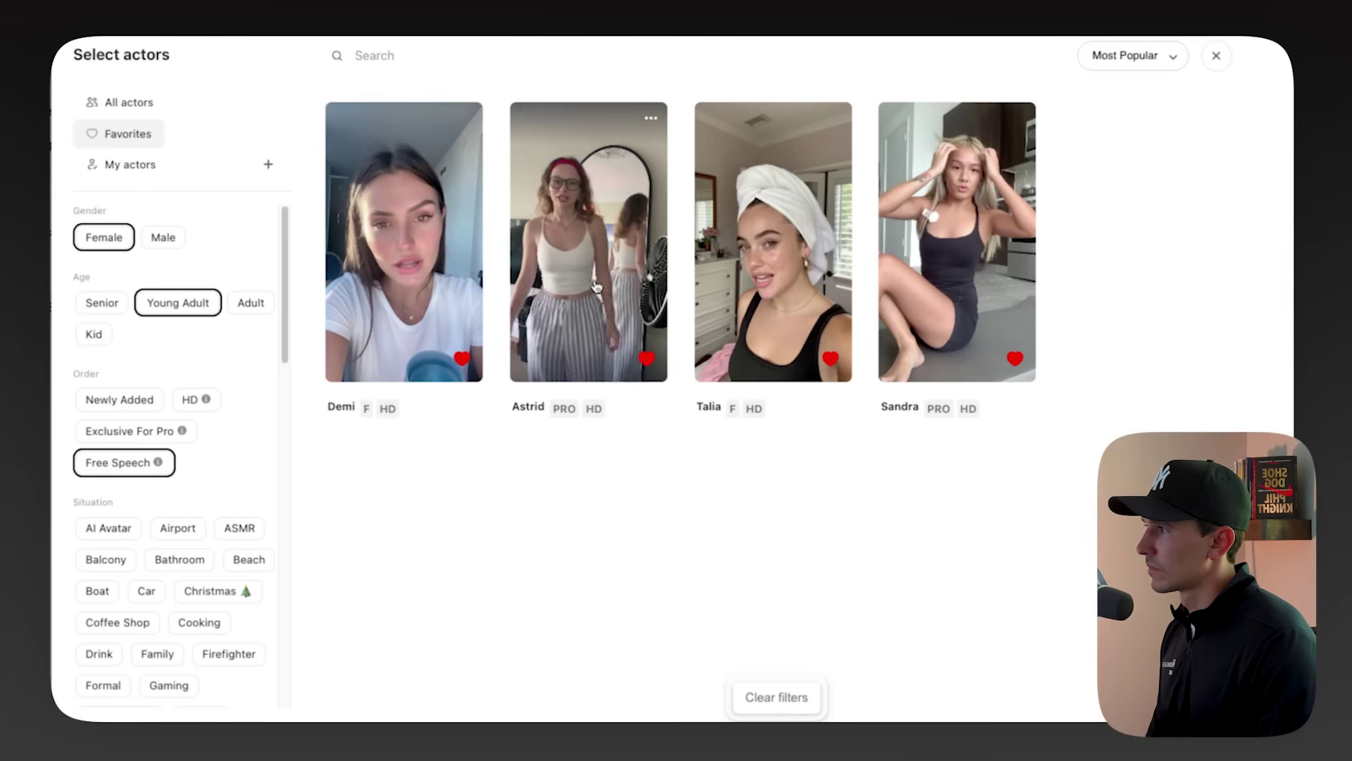
mouse_move(775, 293)
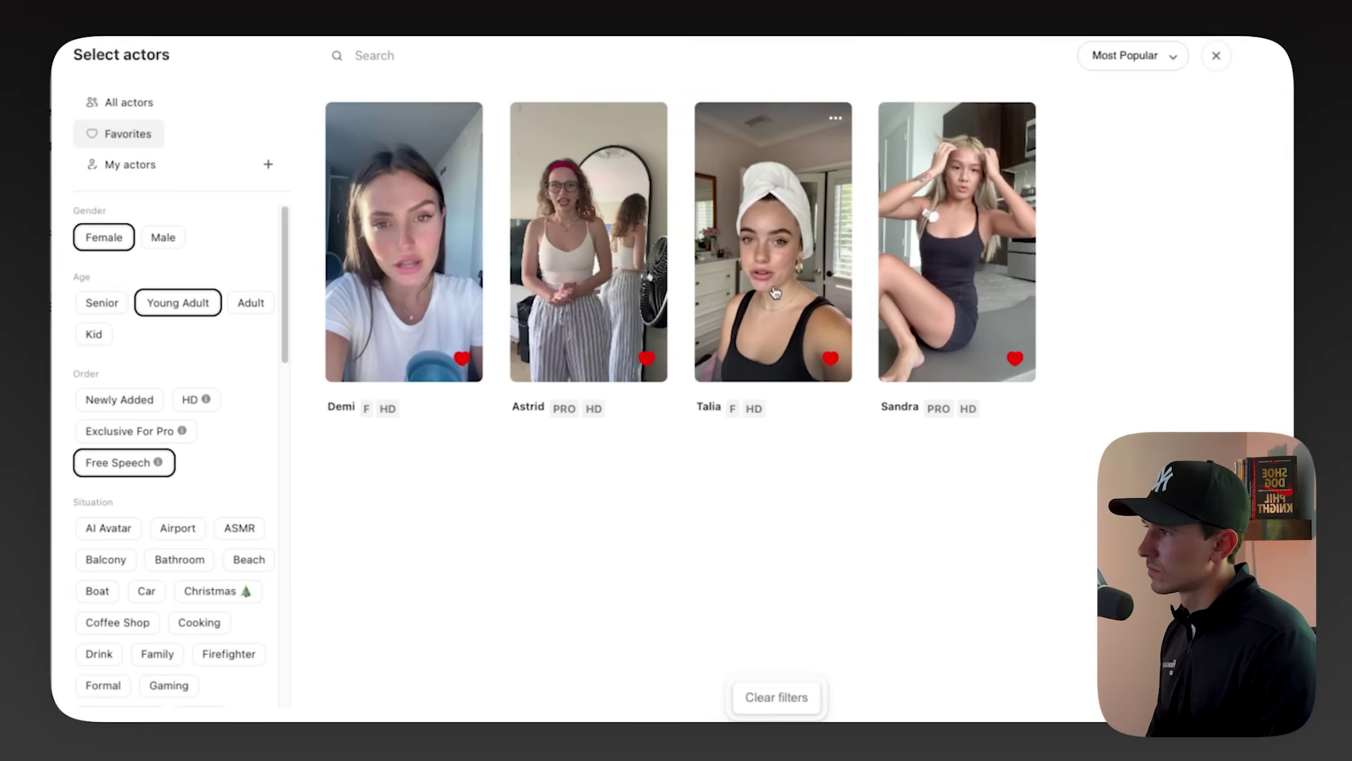
mouse_move(959, 327)
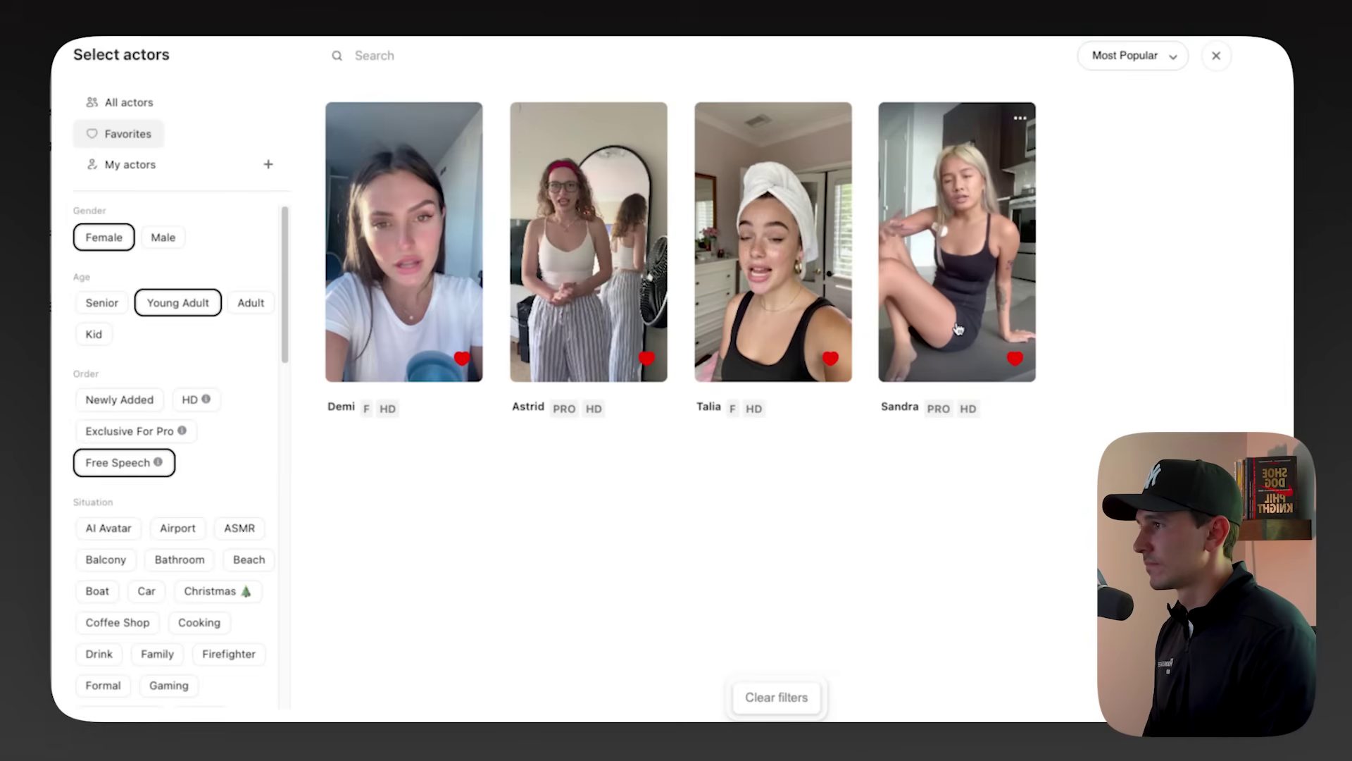
left_click(958, 328)
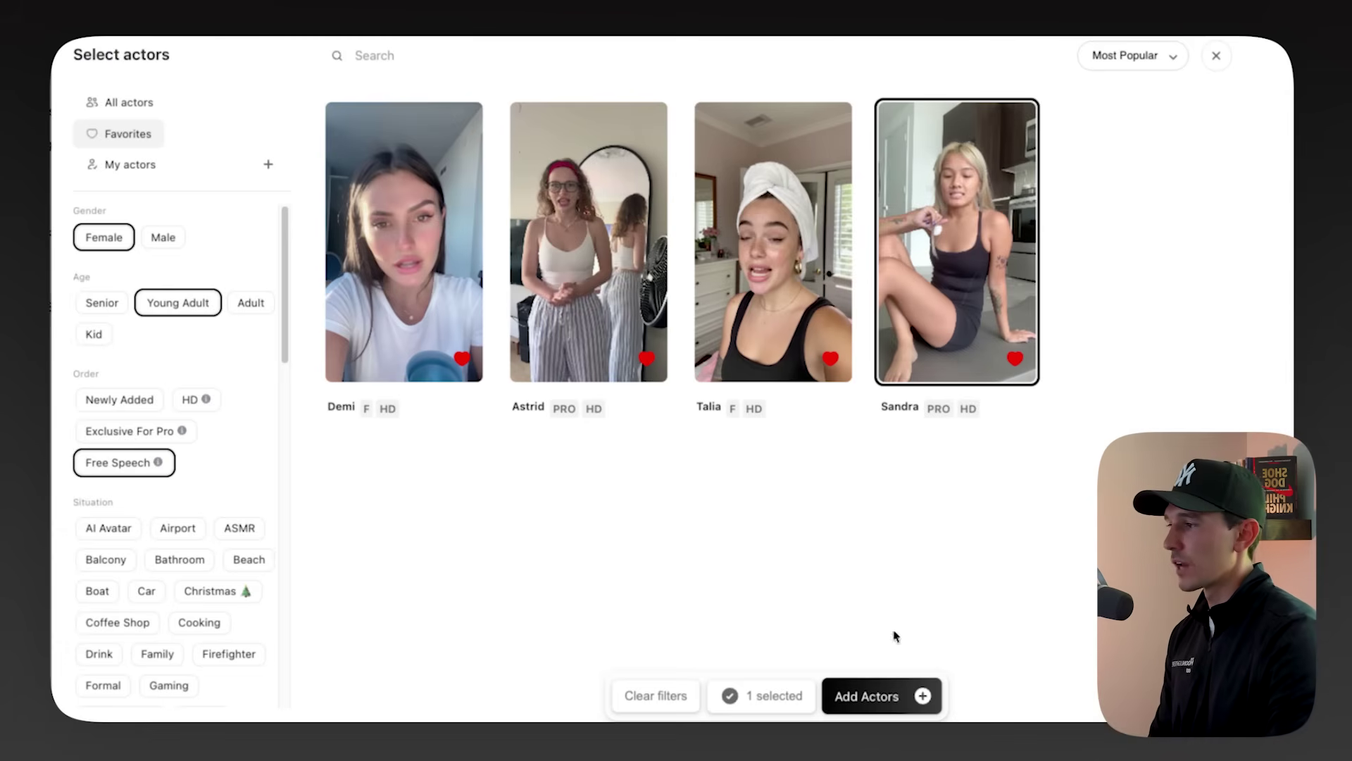
Add Sandra to the draft, preview her voice, and submit the ad for 1 credit.
left_click(848, 692)
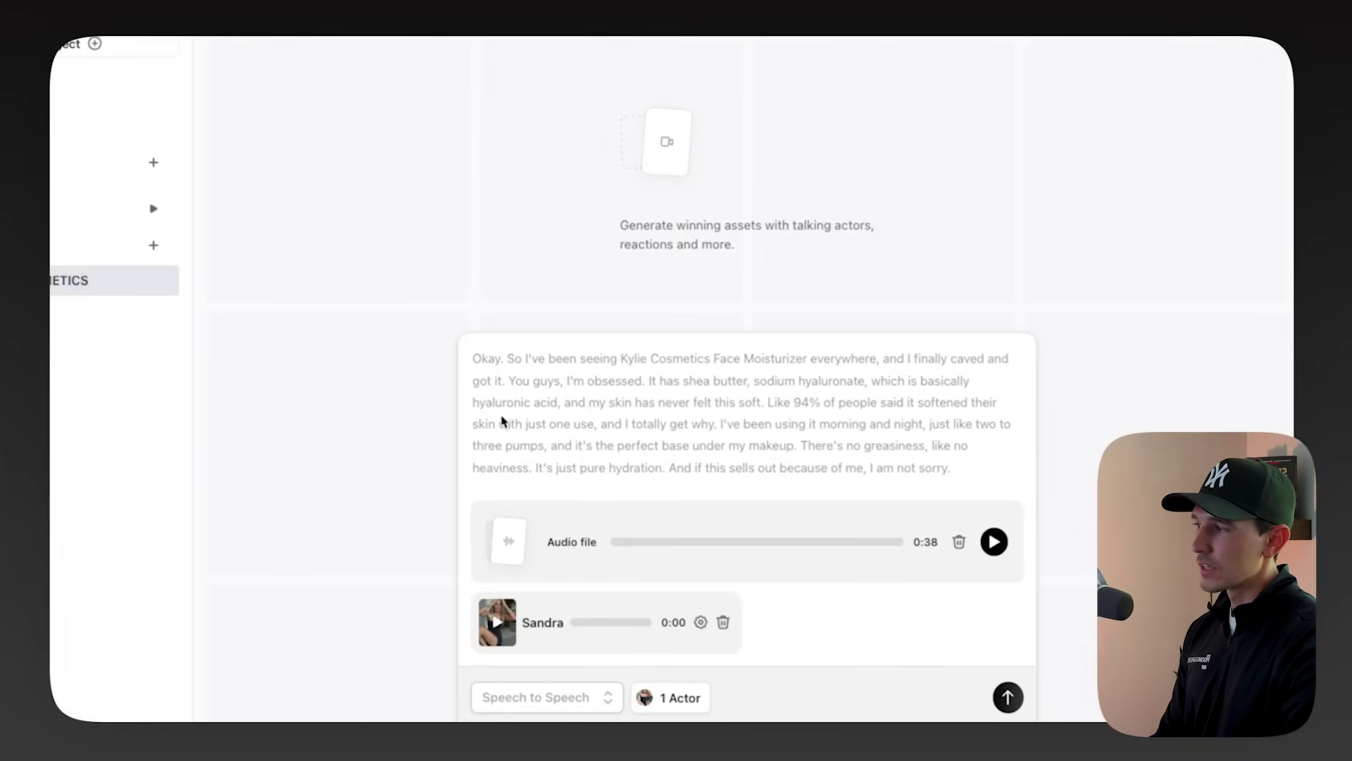
left_click(701, 621)
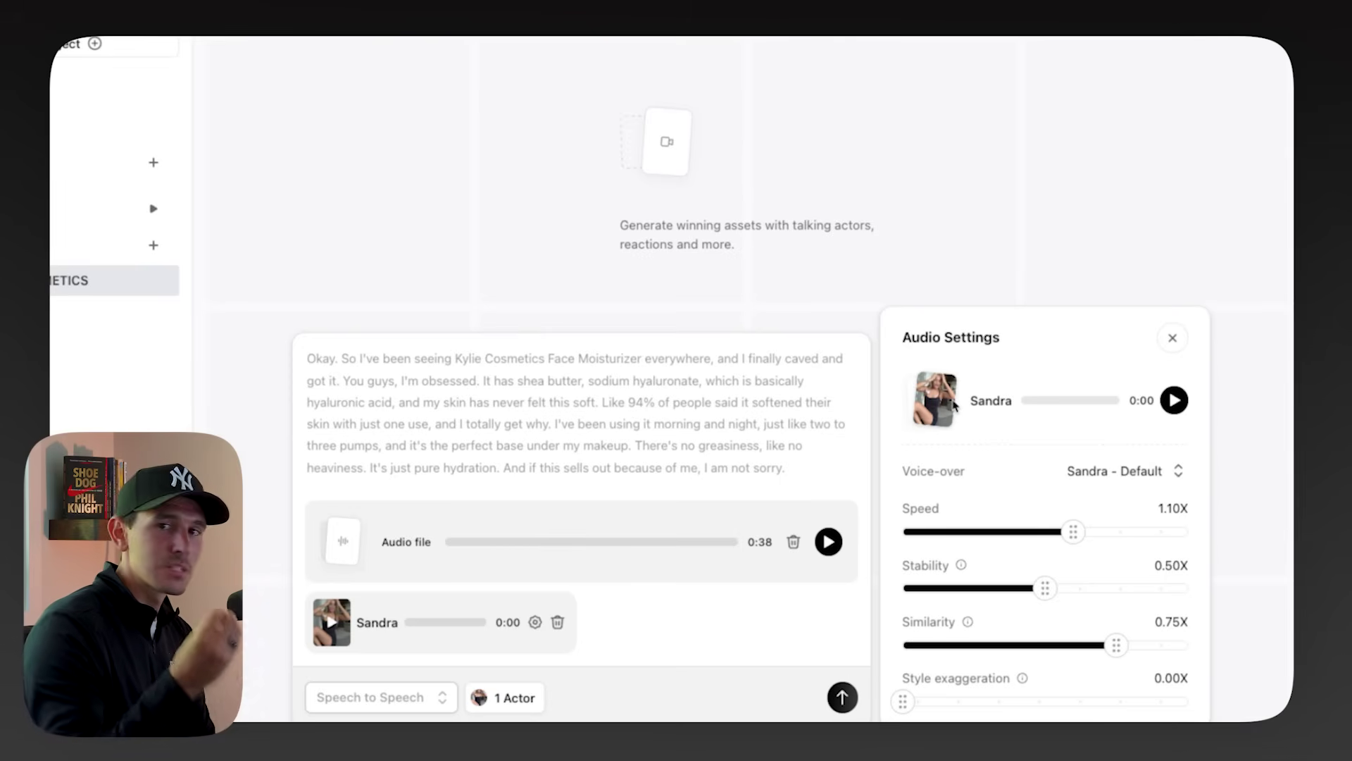
left_click(1175, 407)
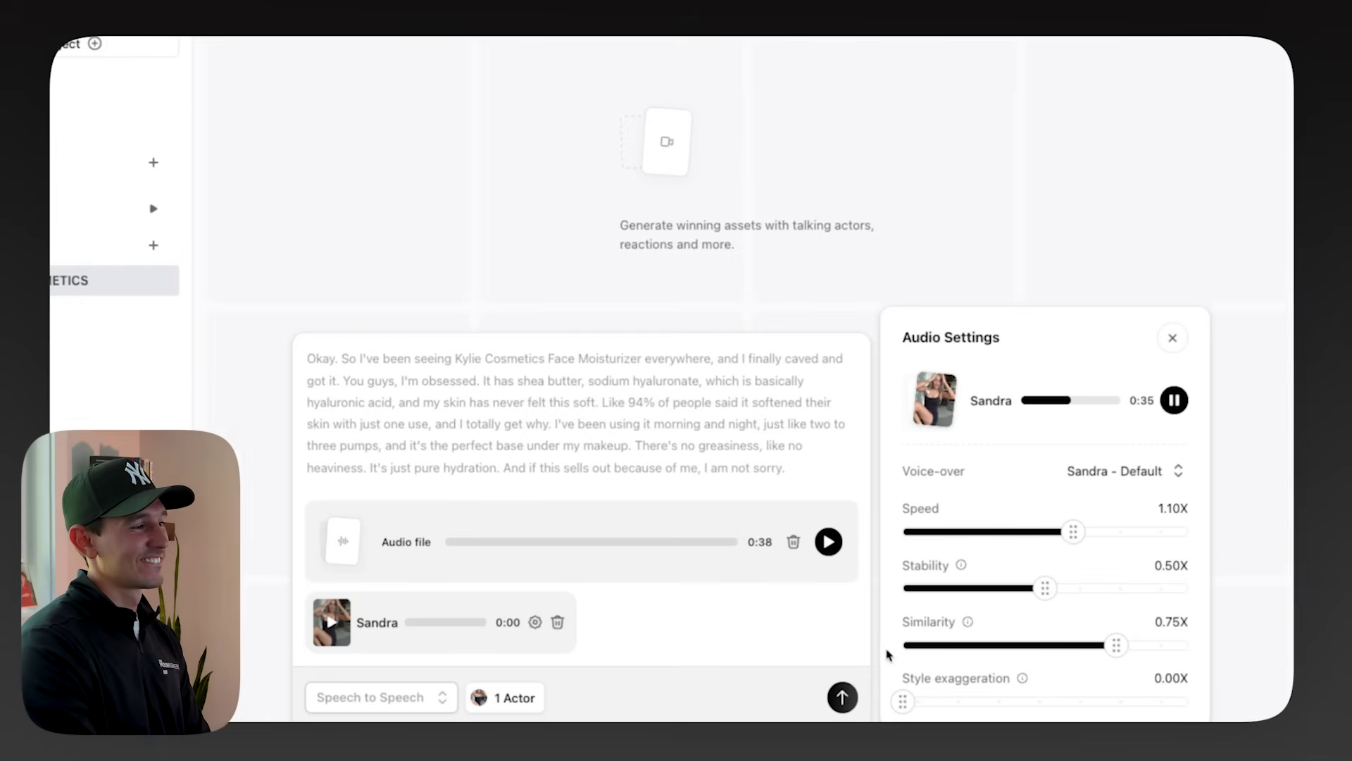
left_click(850, 694)
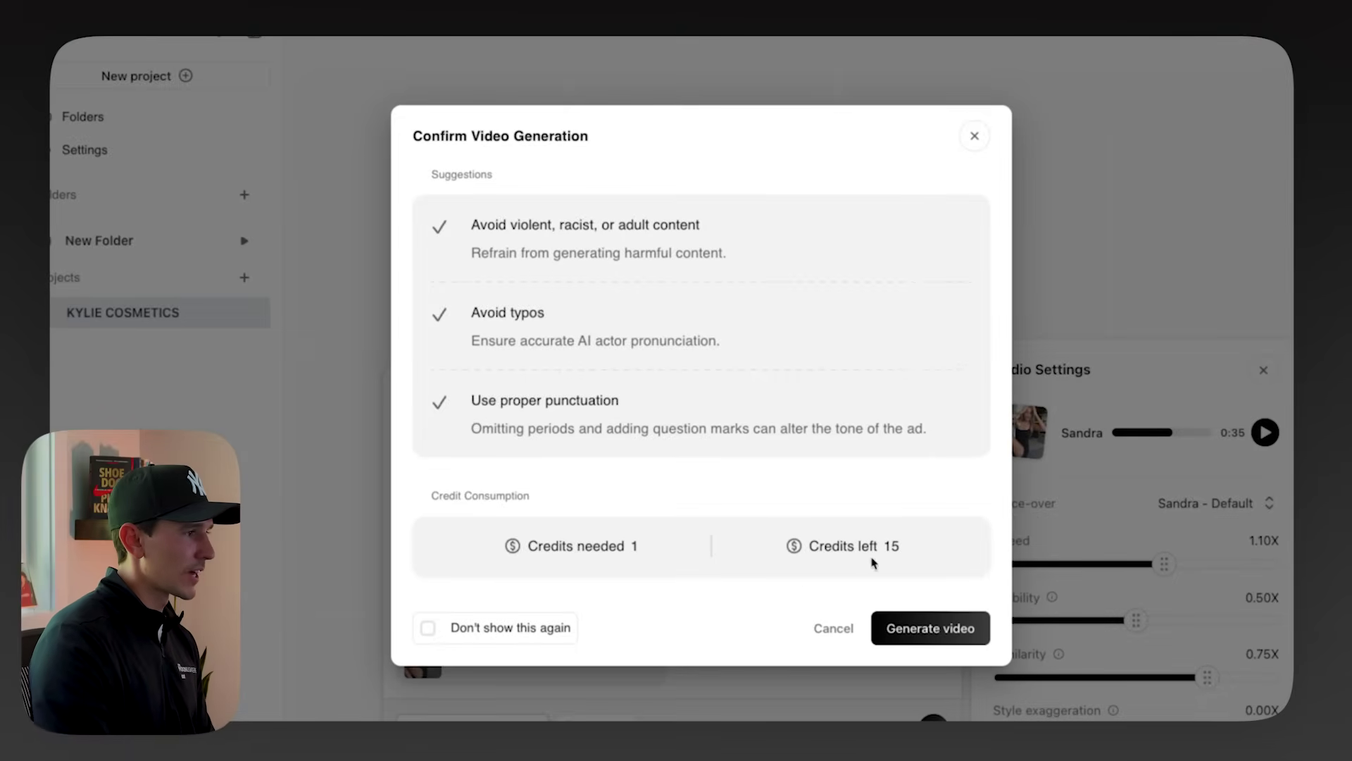
Confirm generation of Sandra's speech-to-speech video, spending 1 of the 15 credits.
left_click(952, 629)
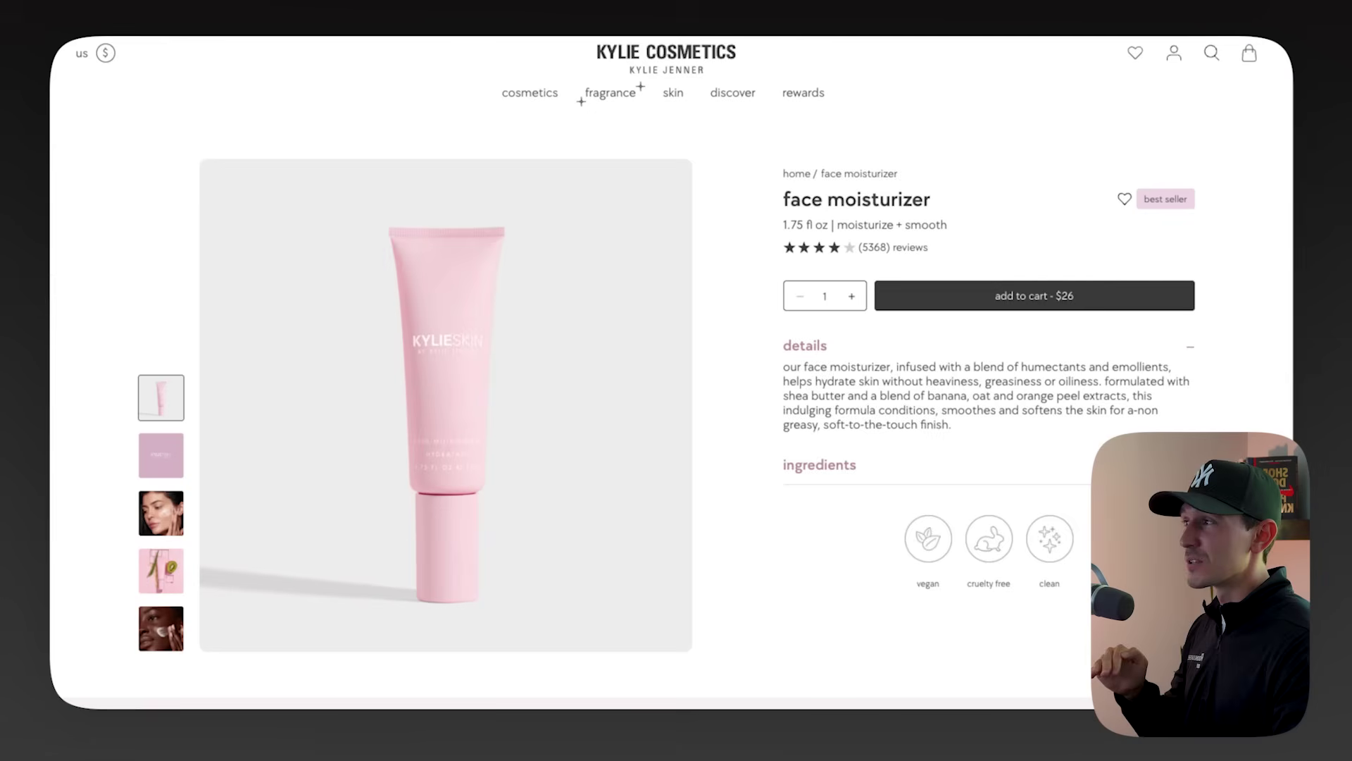
Save the third thumbnail's photo of the woman applying moisturizer to the computer.
left_click(152, 507)
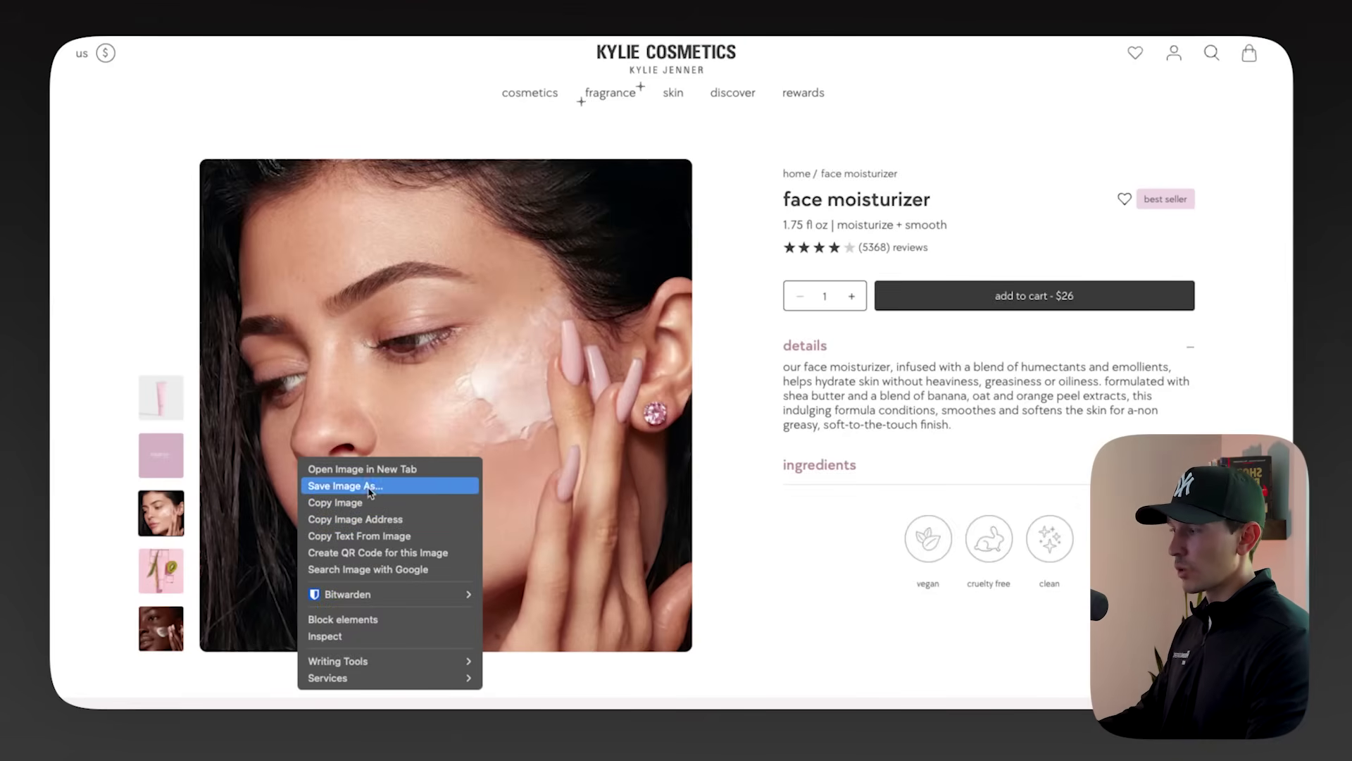
left_click(363, 485)
key("Return")
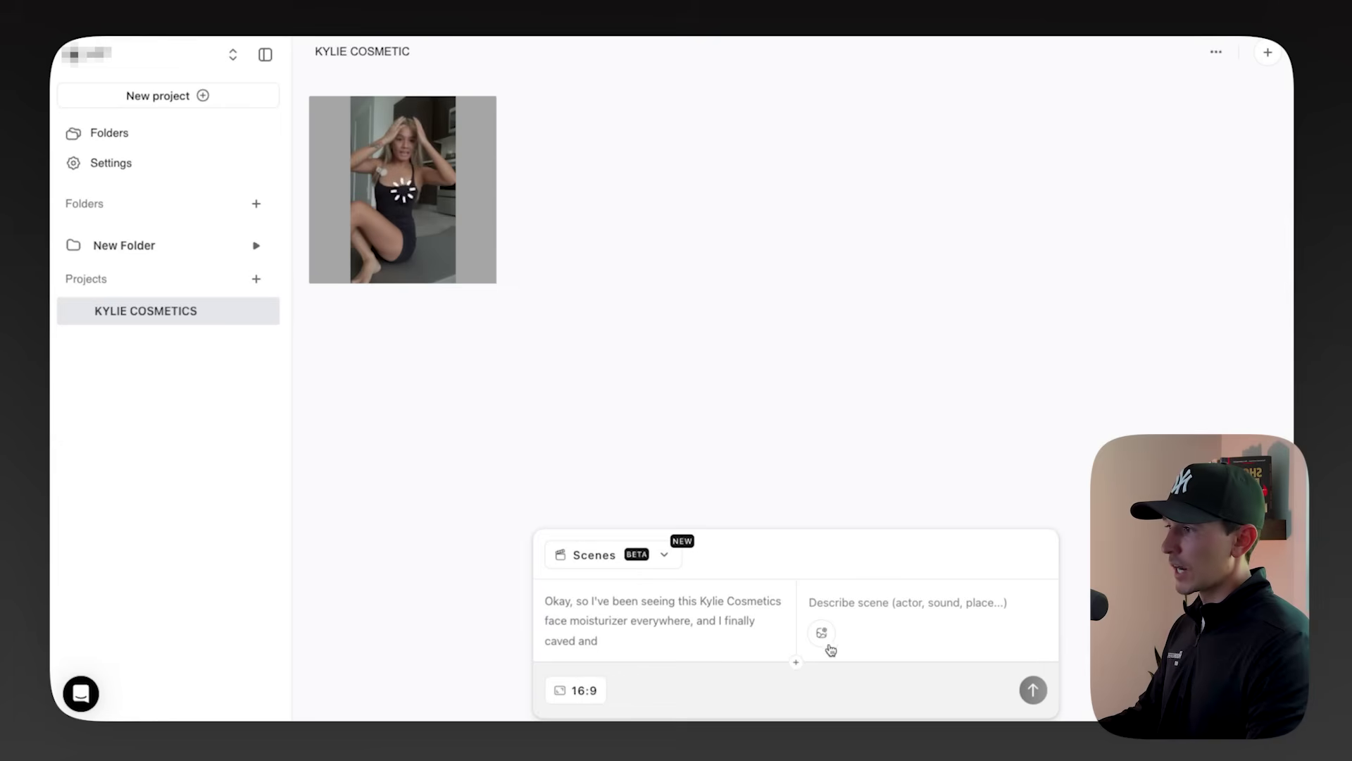
Set the downloaded moisturizer photo as the Scenes start frame and submit the clip.
left_click(821, 632)
left_click(876, 594)
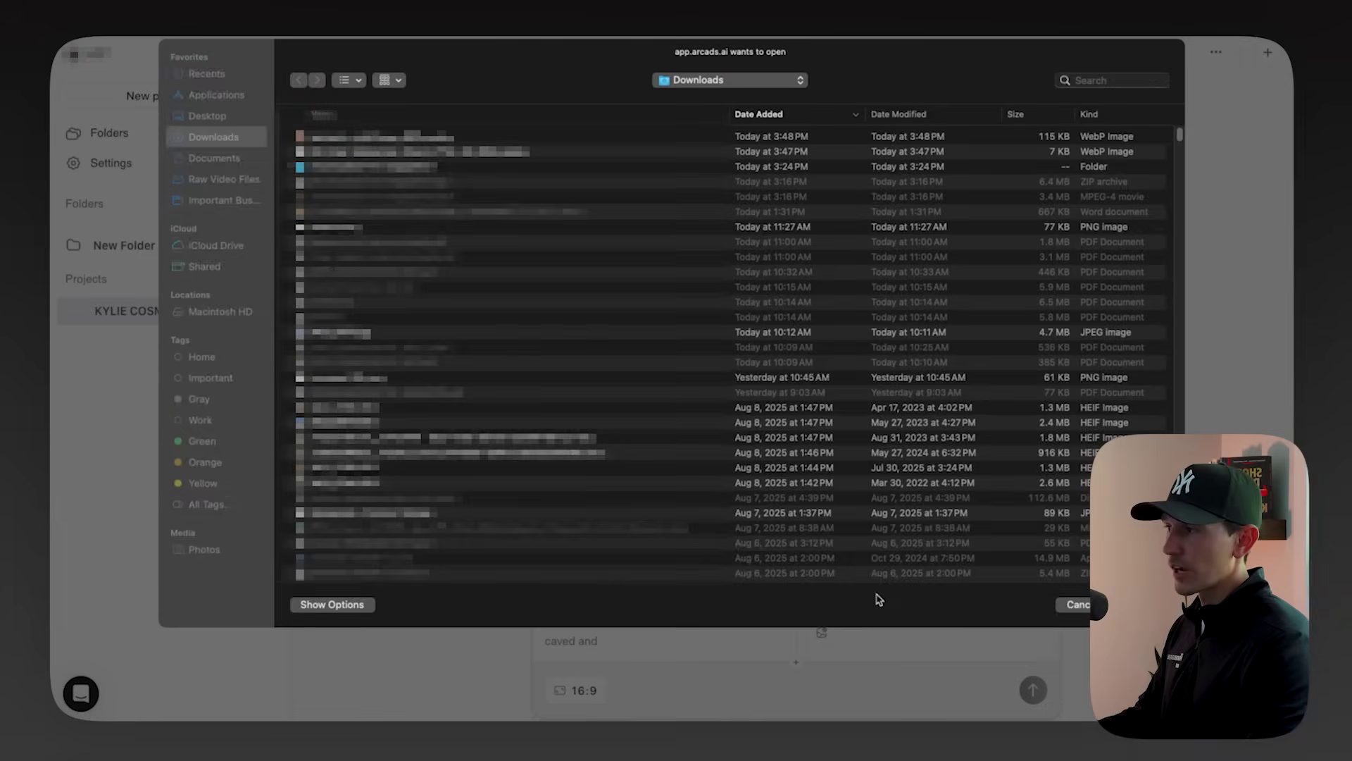
key("Return")
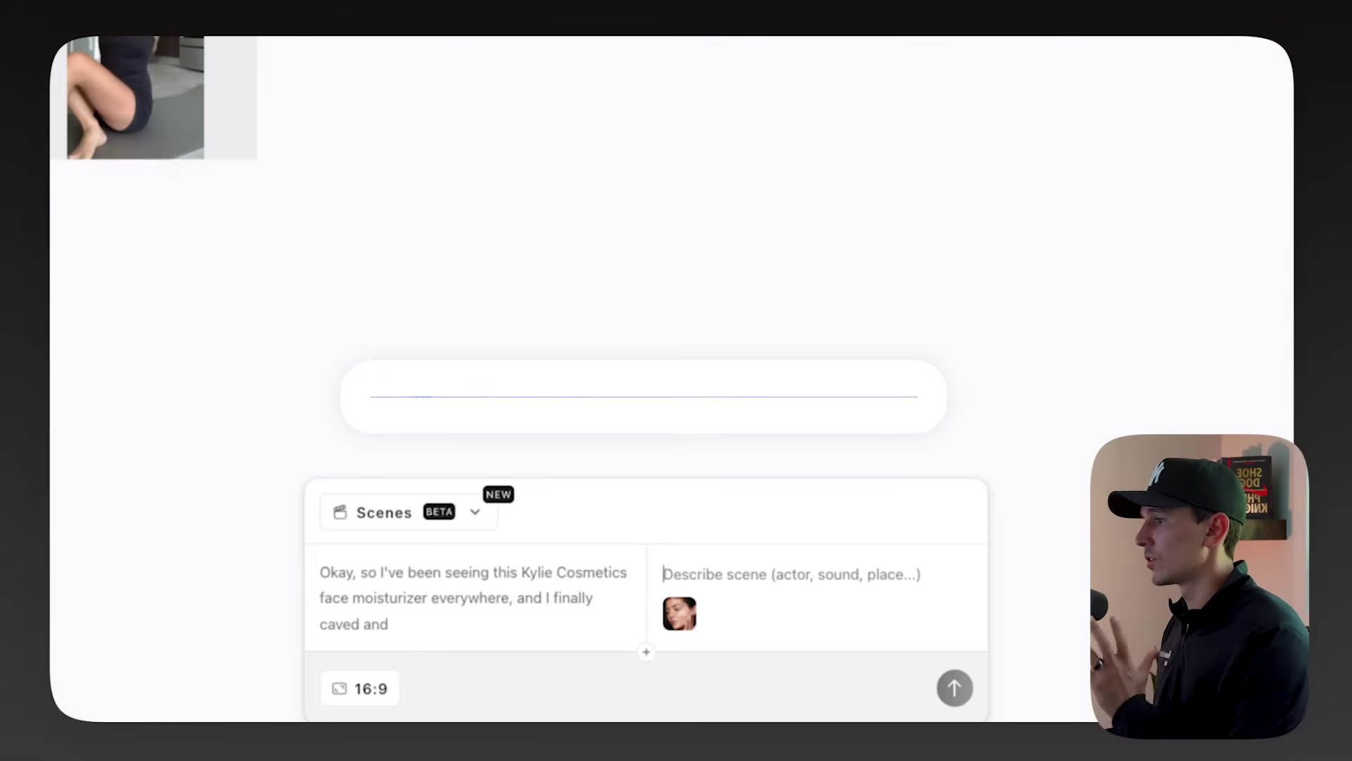
key("Return")
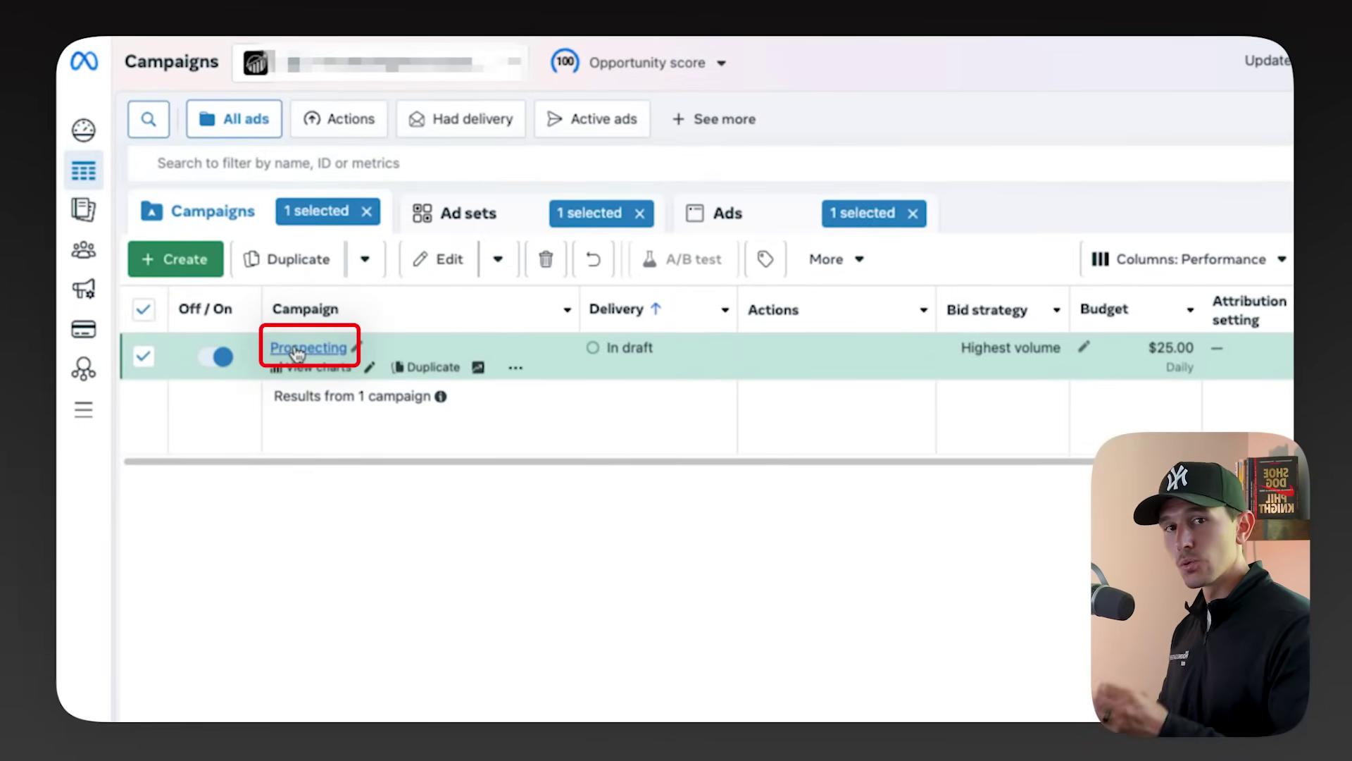
Open the Prospecting campaign from the Campaigns table to reach its ad sets.
left_click(296, 348)
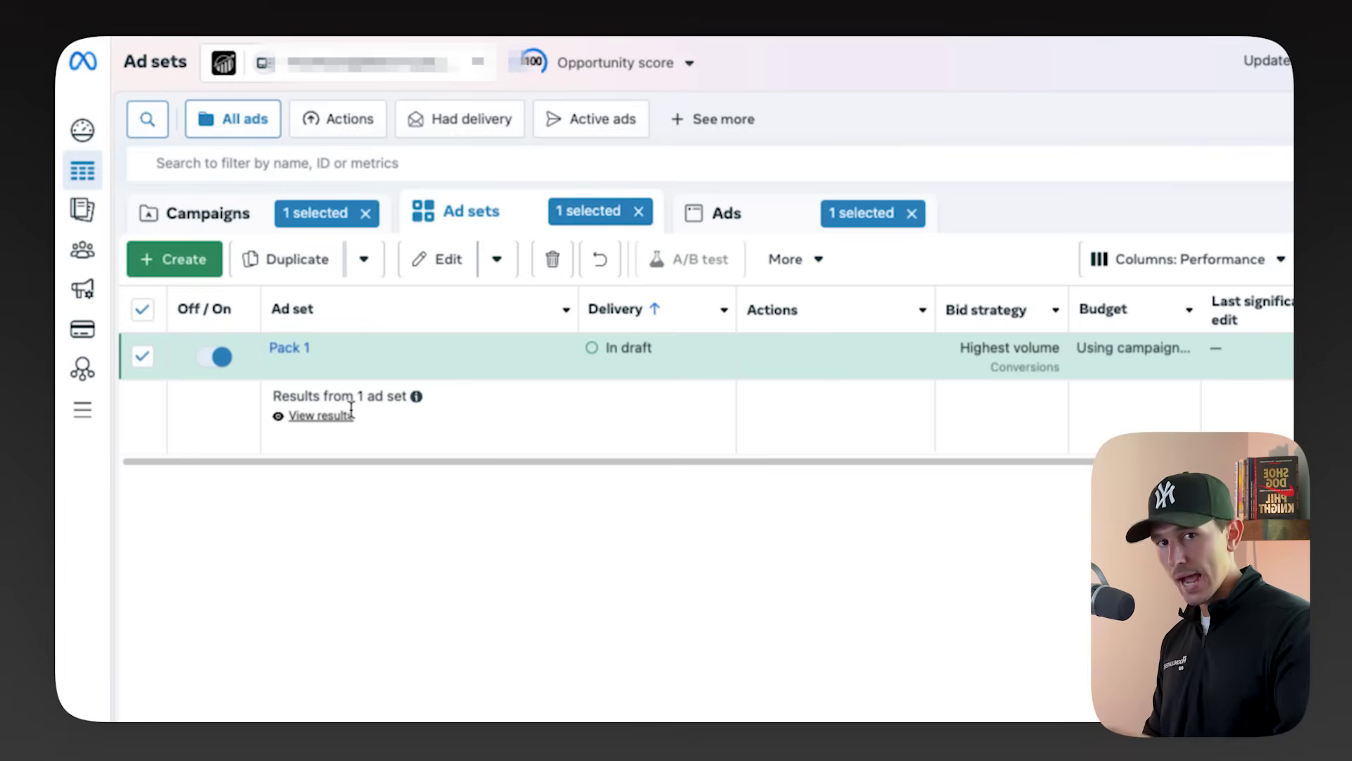
Open the Pack 1 ad set to see its Ad 1.
left_click(289, 347)
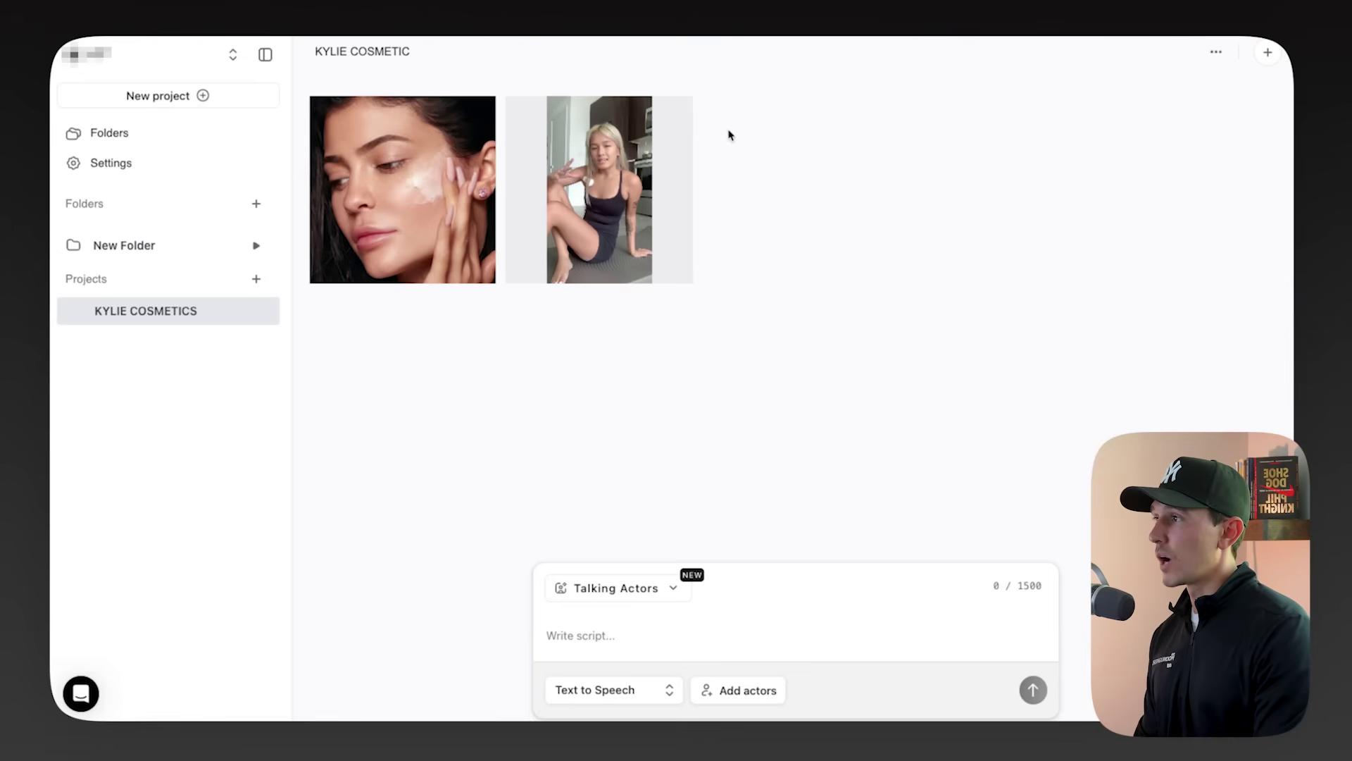
Remix Sandra's video, loading its 561-character script and voice into a new draft, and open the actor picker.
left_click(678, 114)
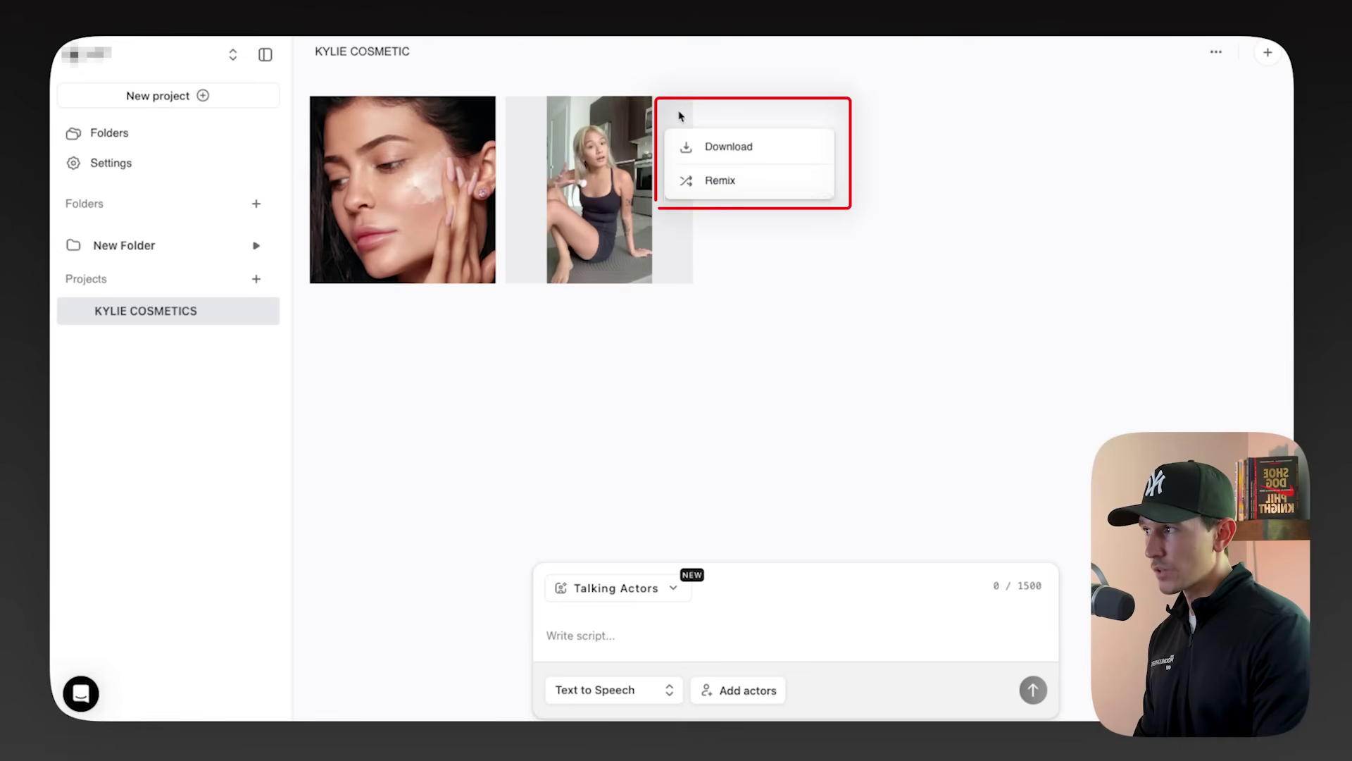
left_click(715, 182)
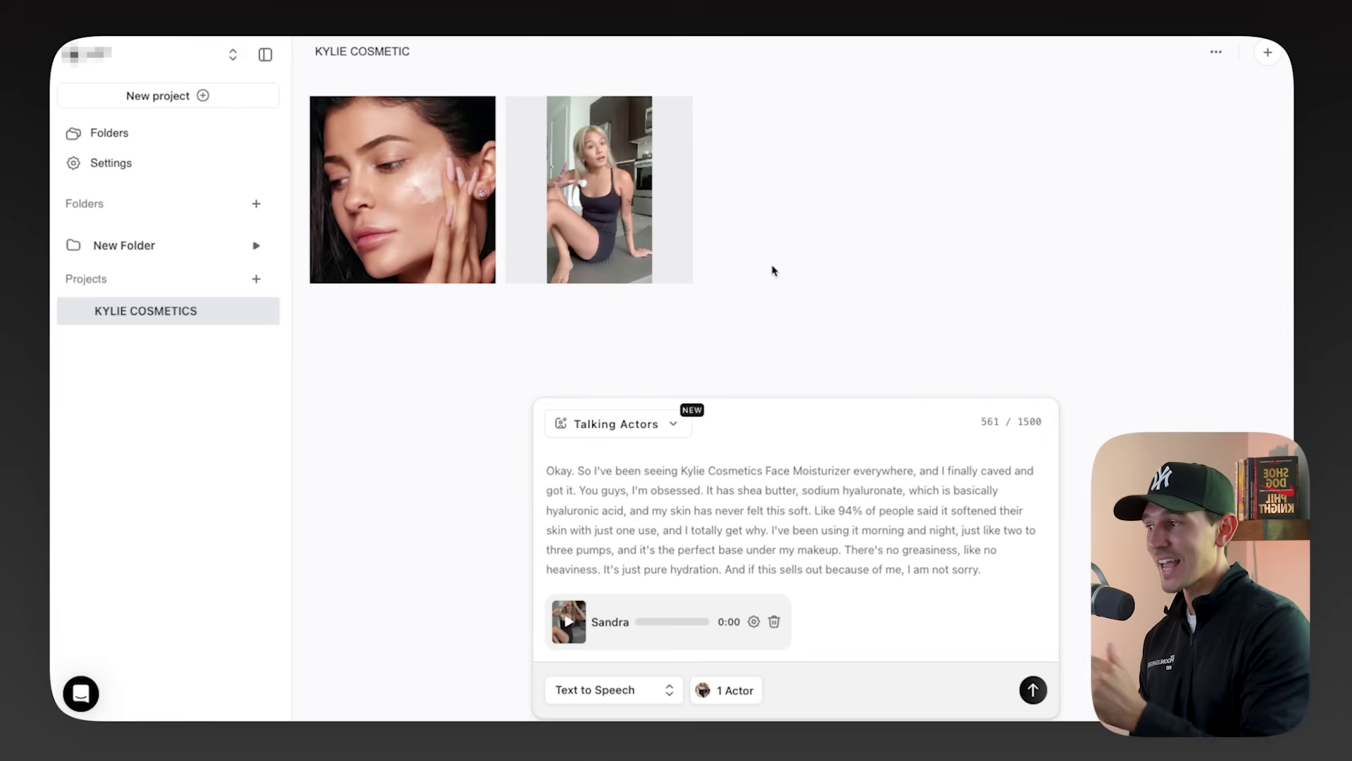
left_click(729, 691)
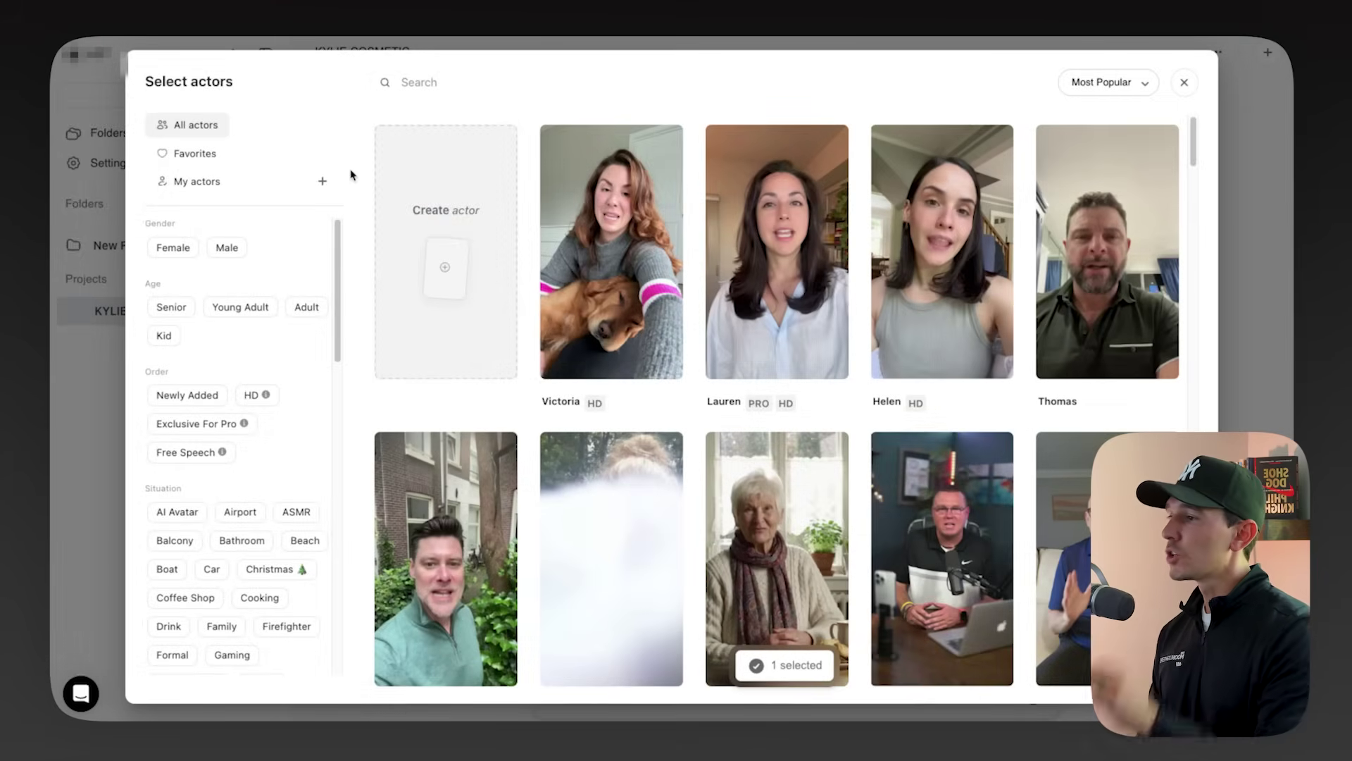
Replace Sandra with Talia from Favorites and generate the remixed video.
left_click(220, 157)
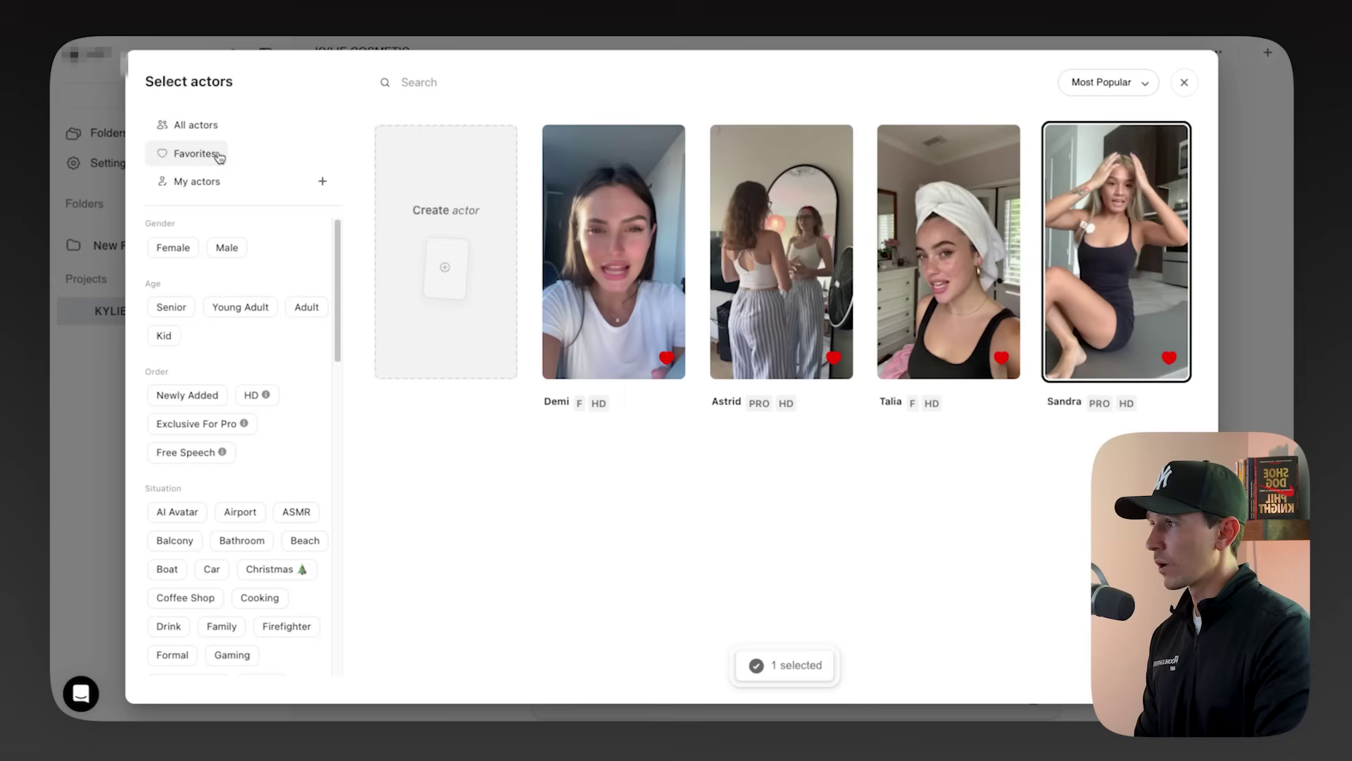
left_click(908, 296)
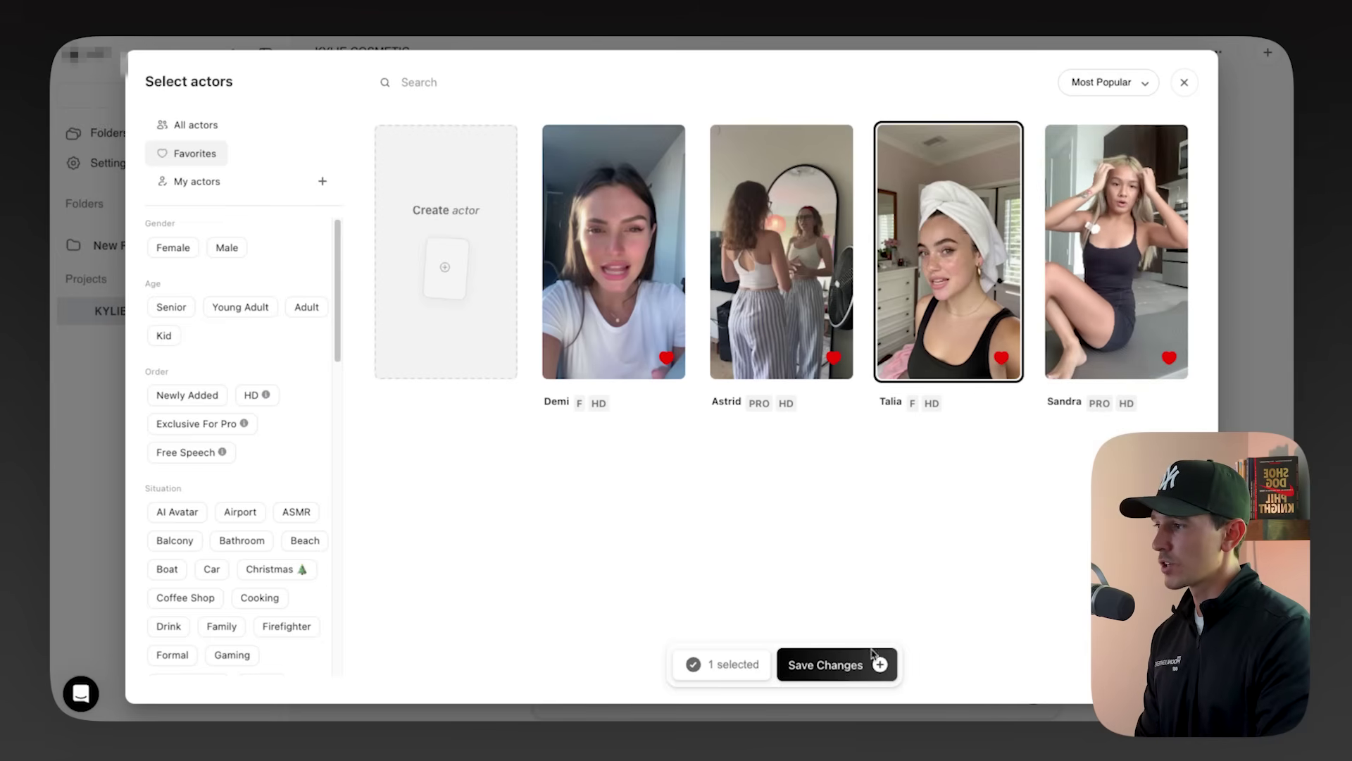
left_click(847, 665)
left_click(1033, 689)
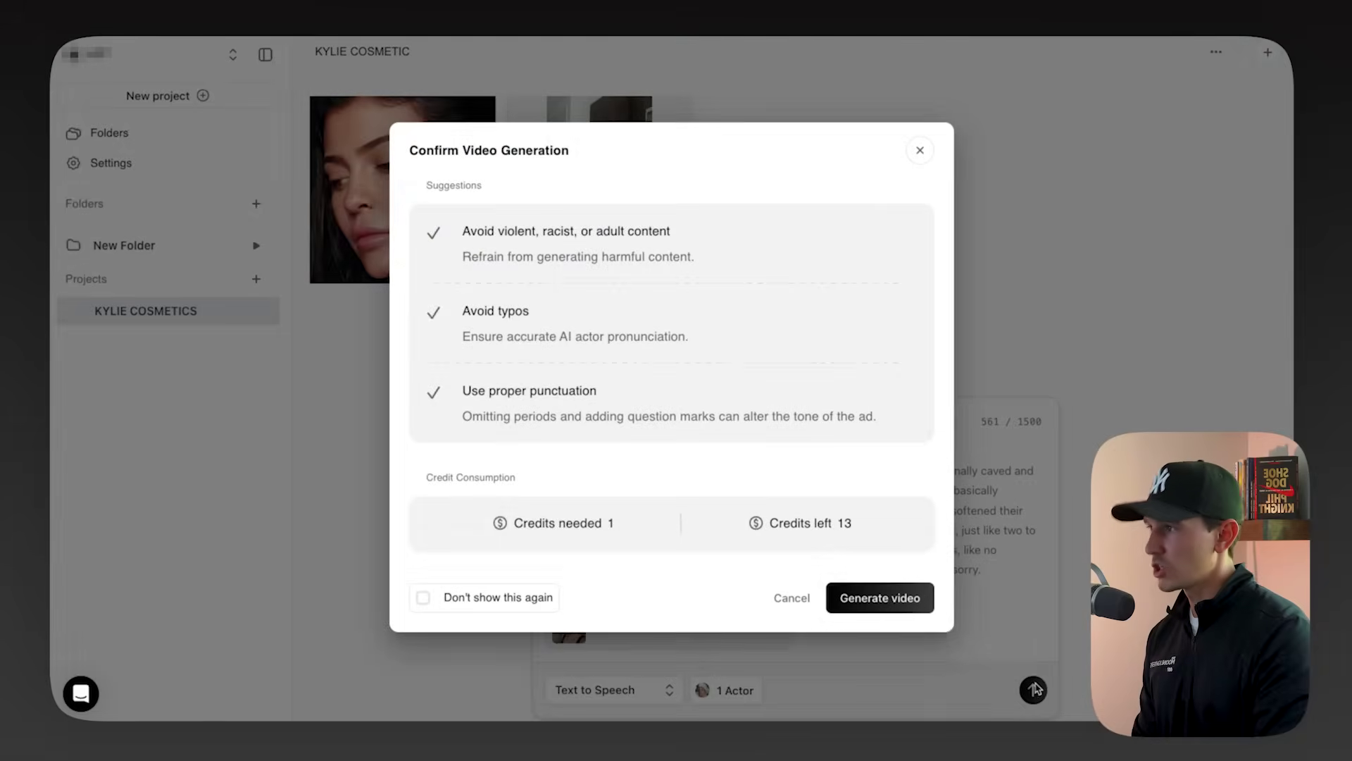
left_click(881, 678)
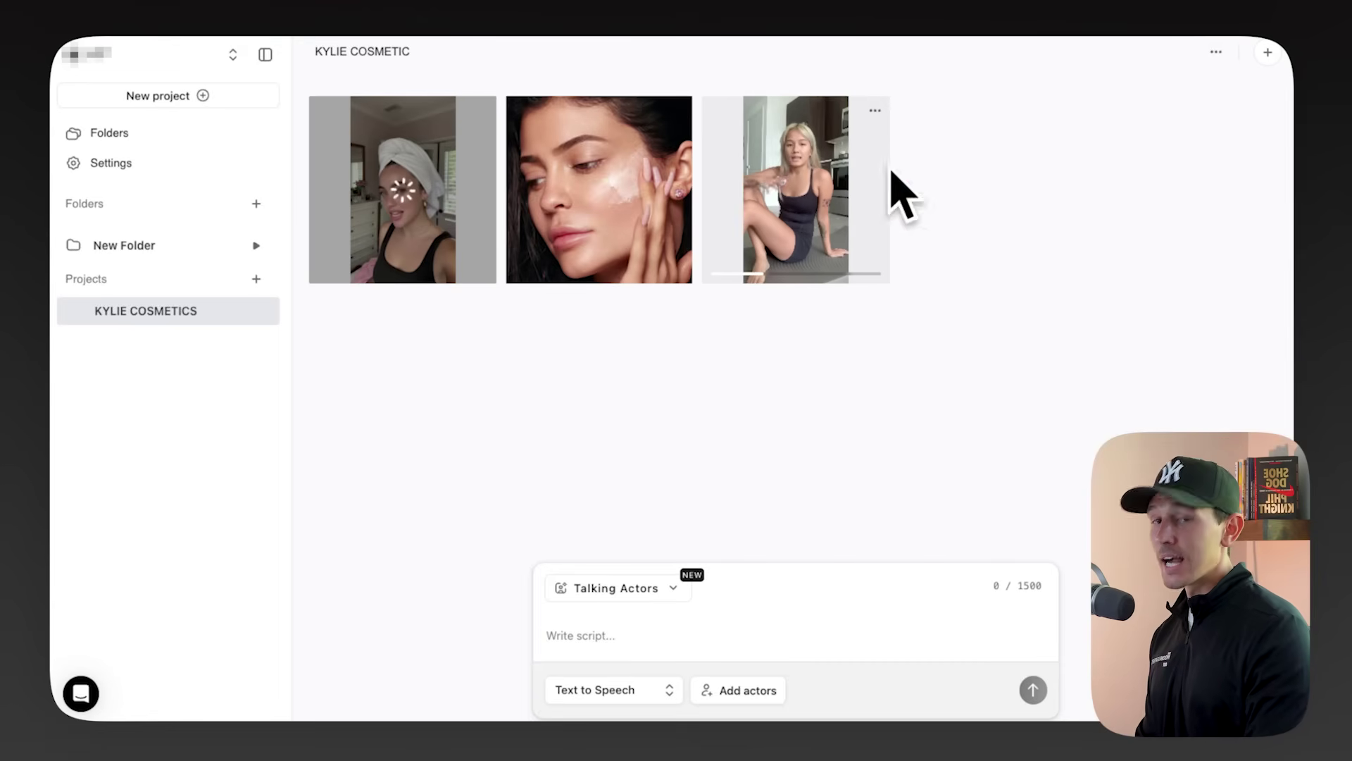
Remix Sandra's video again and switch the new draft's mode to Speech to Speech.
left_click(875, 111)
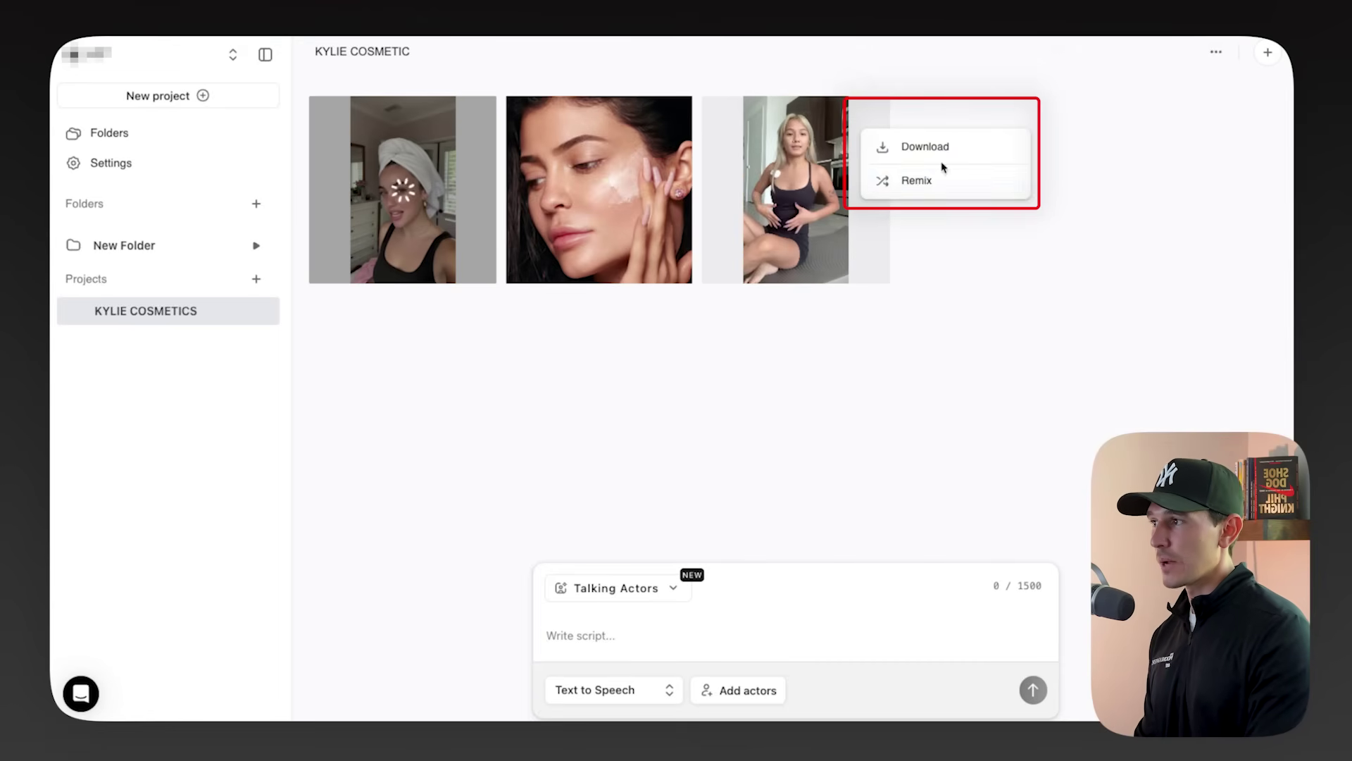
left_click(939, 181)
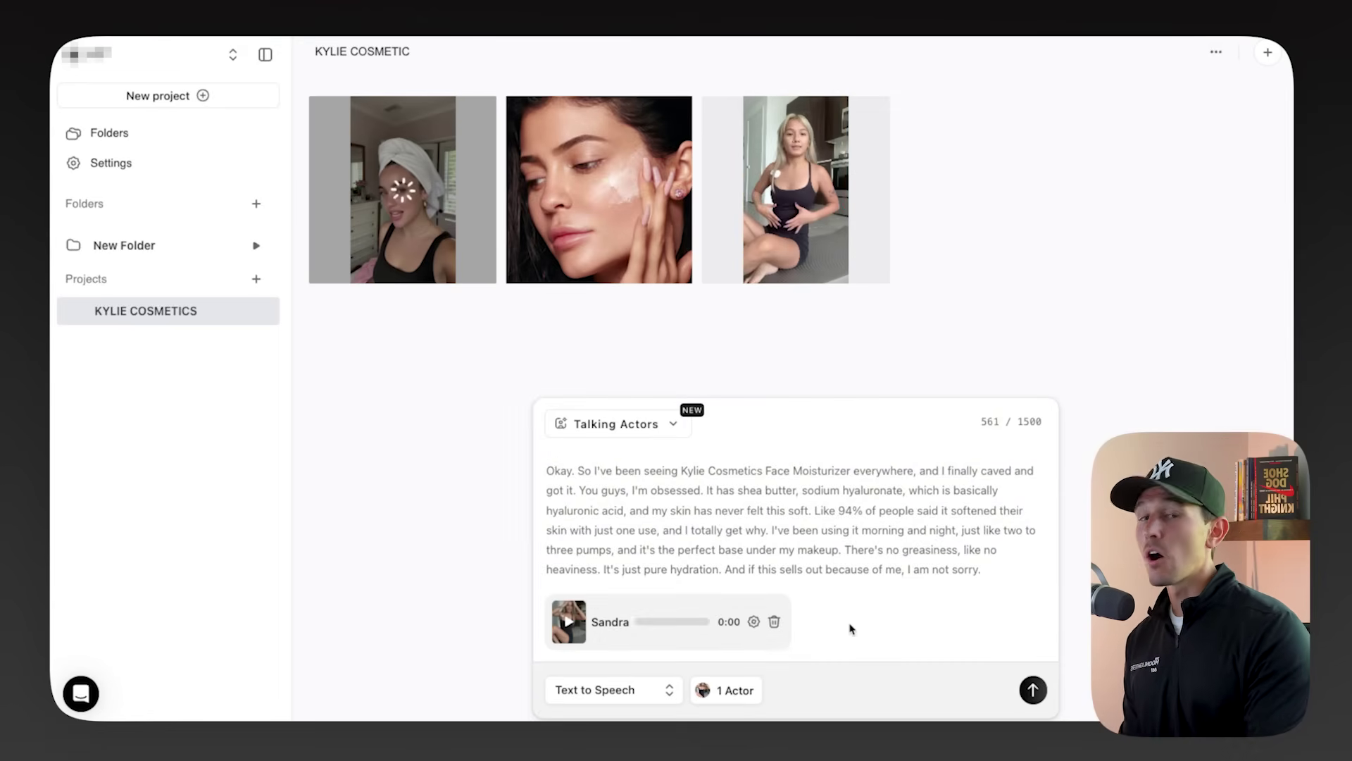
left_click(646, 691)
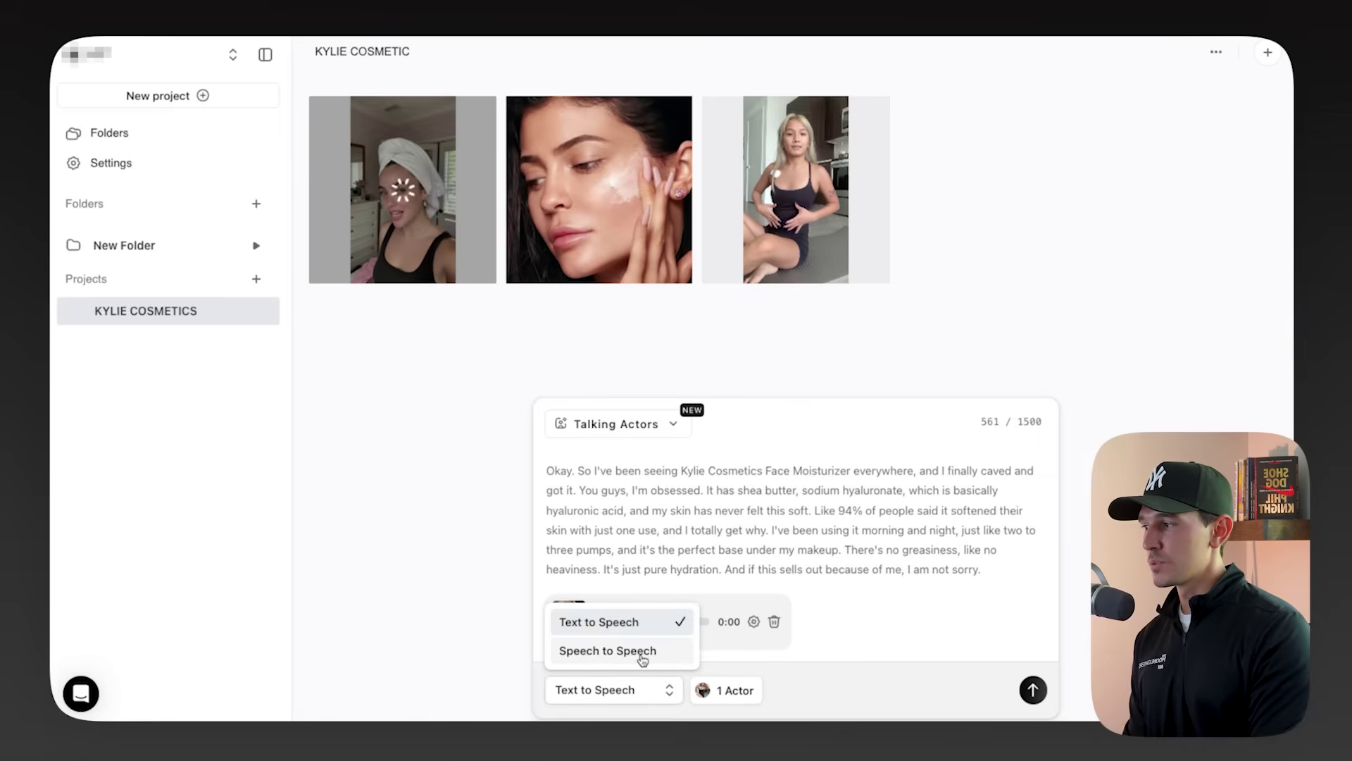
left_click(638, 649)
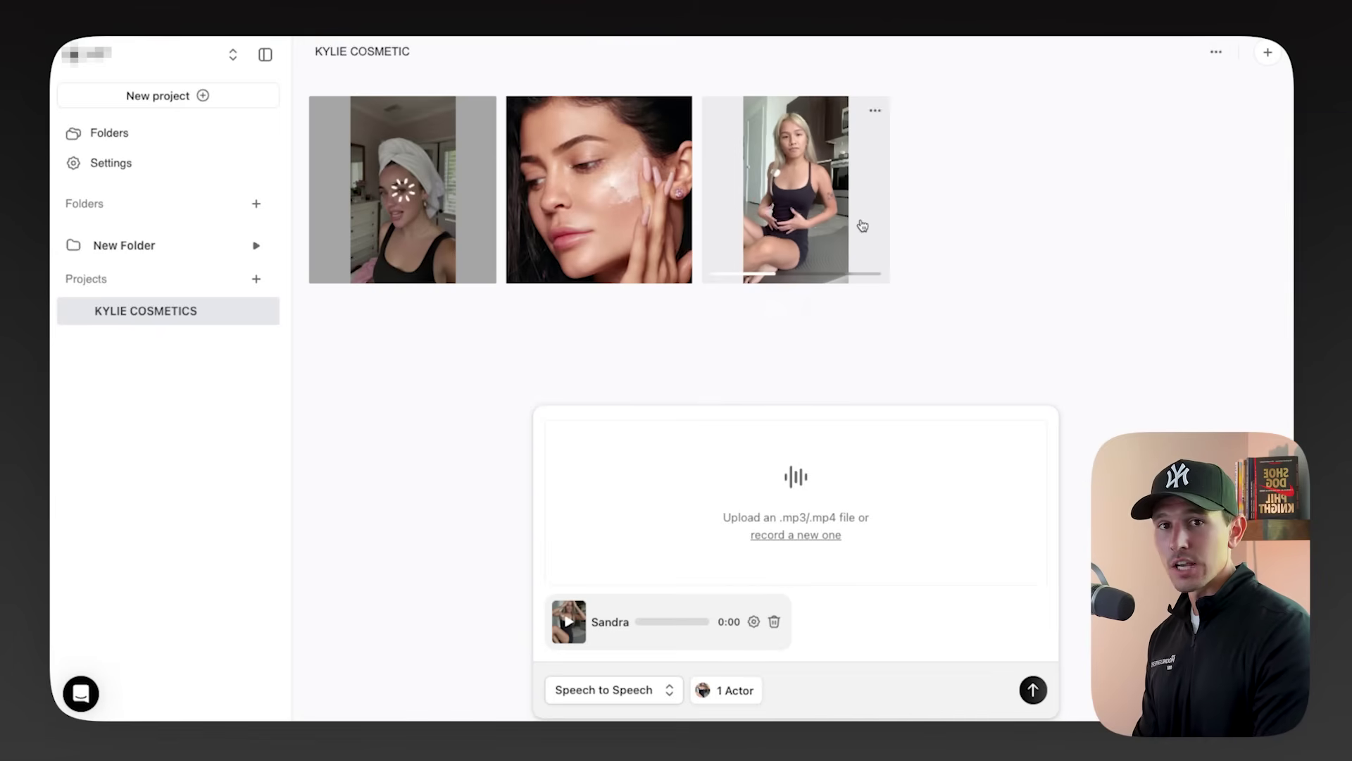
mouse_move(823, 271)
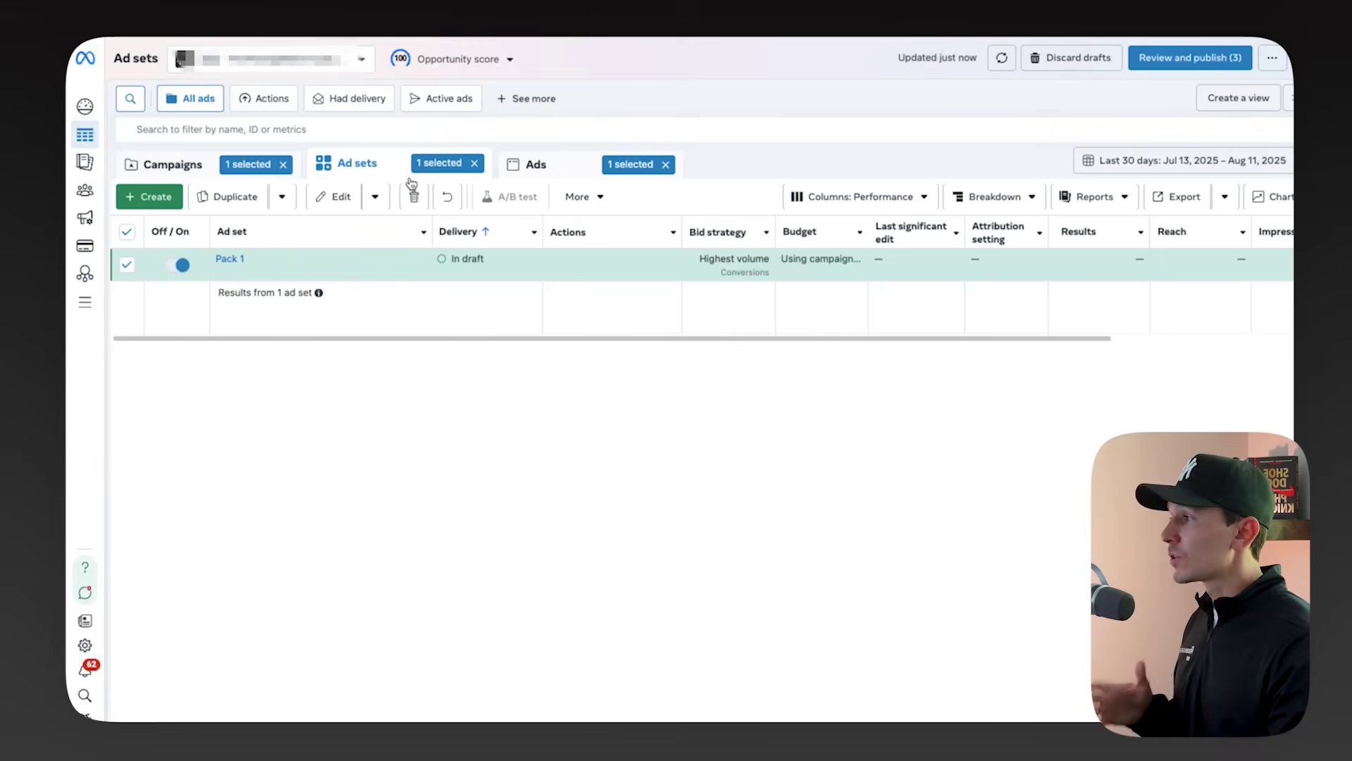
Add a Pack 2 ad set to Prospecting with Skip ad, then view Pack 1's ads.
left_click(148, 196)
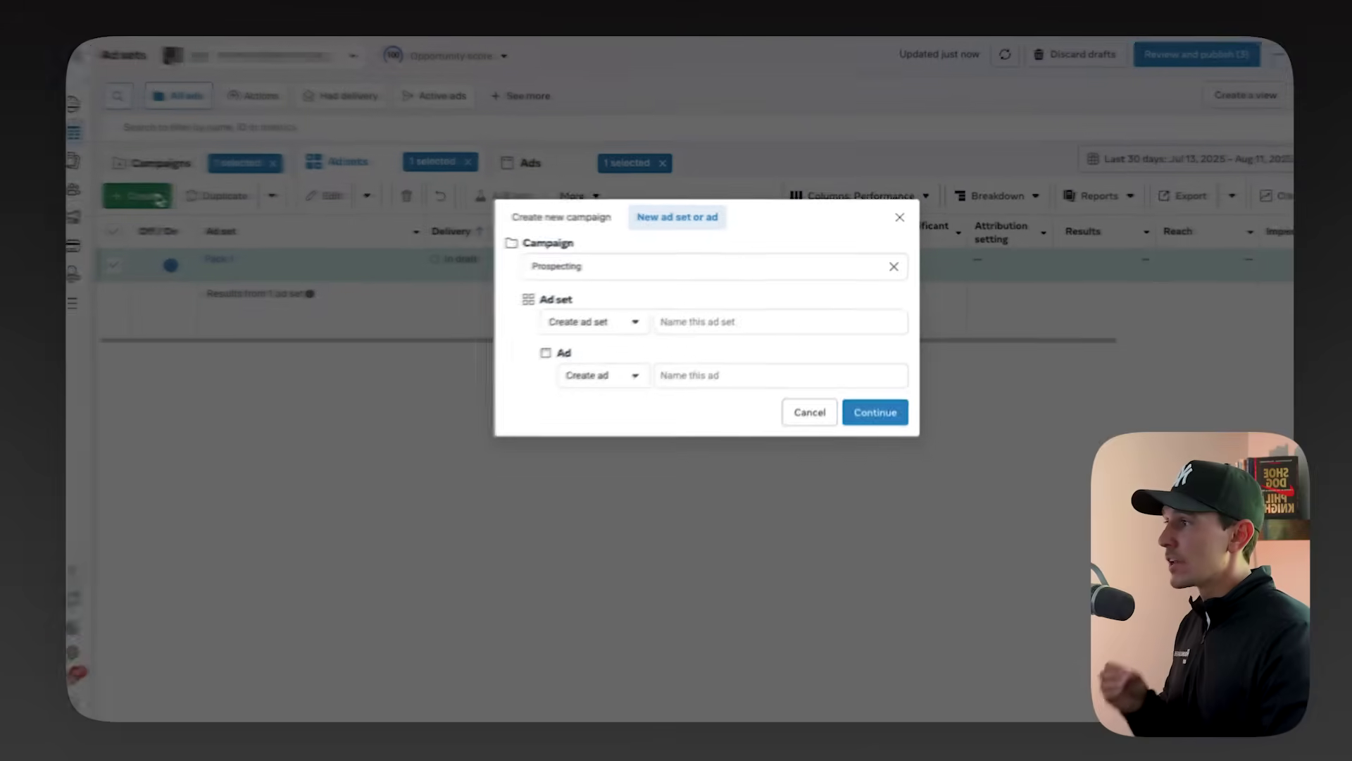
left_click(549, 361)
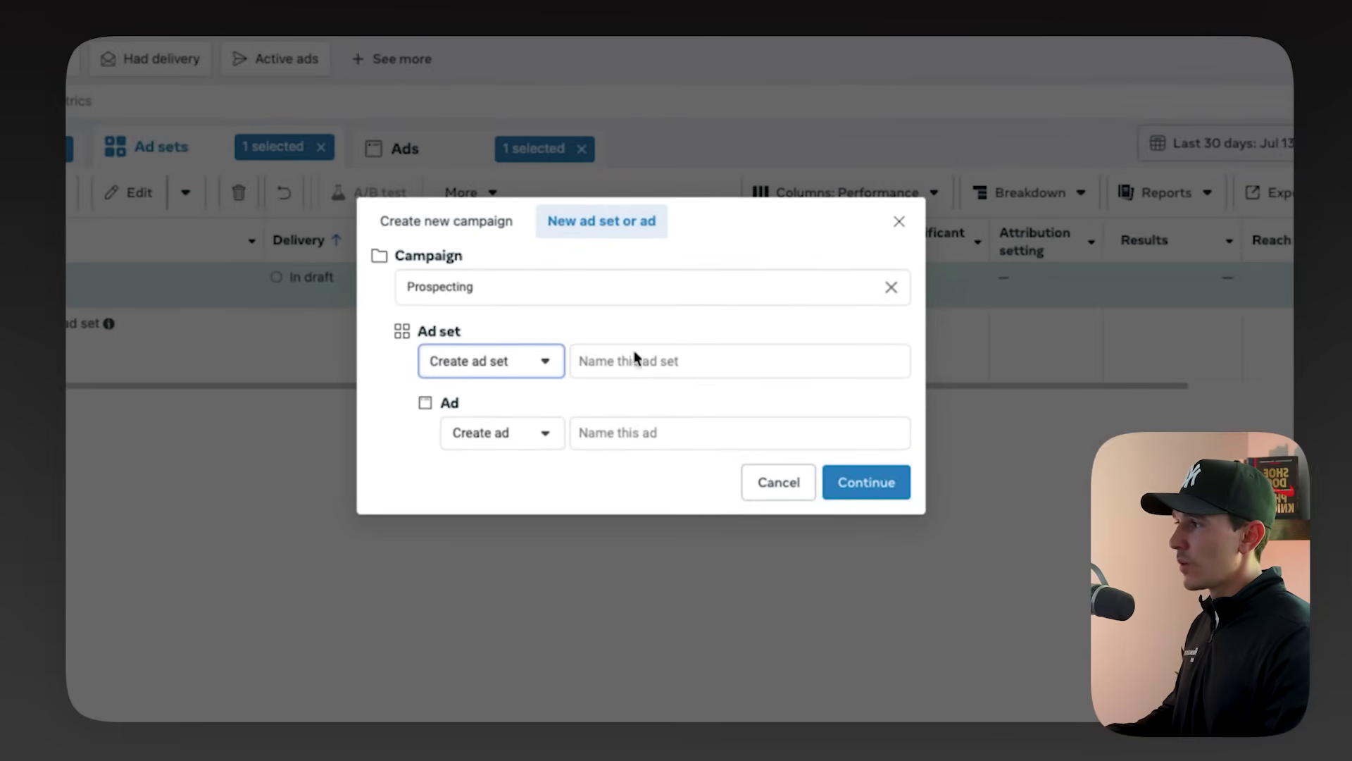
left_click(747, 434)
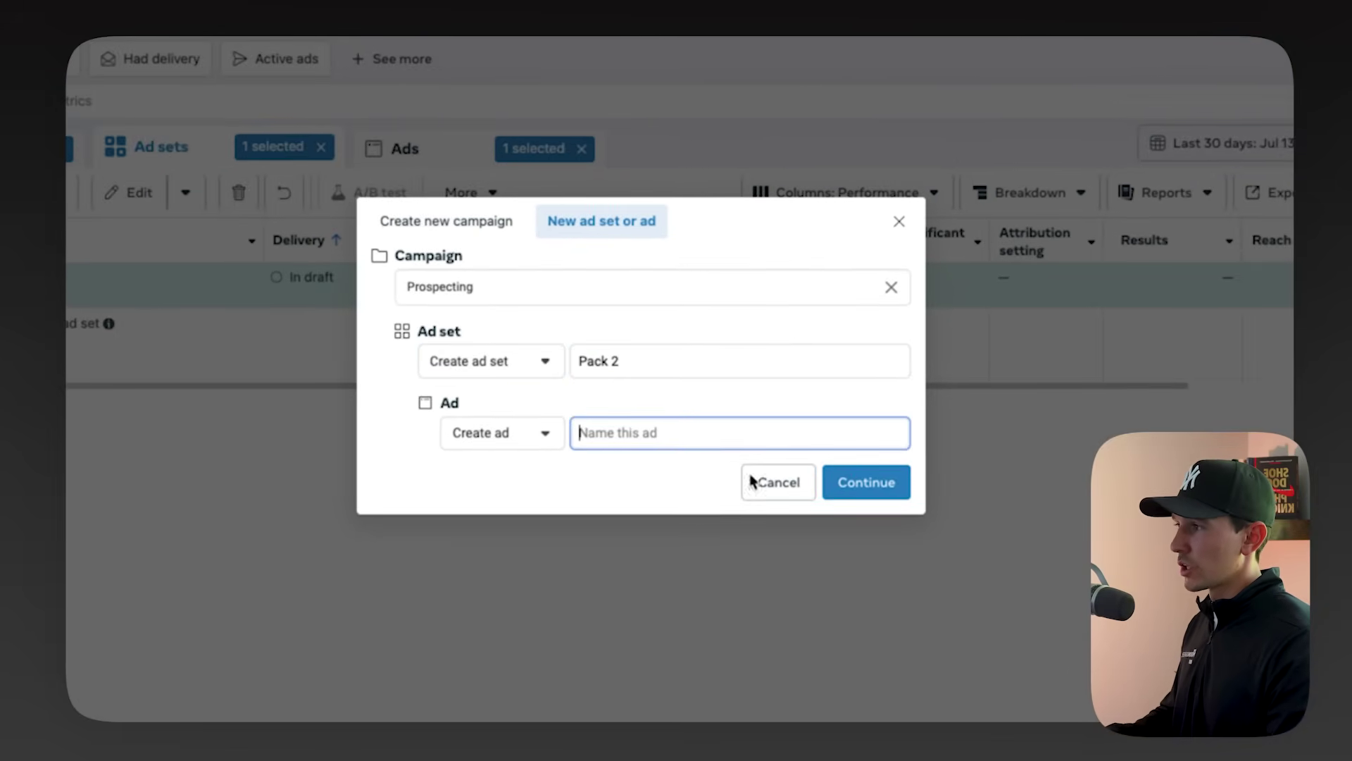
left_click(547, 434)
left_click(501, 507)
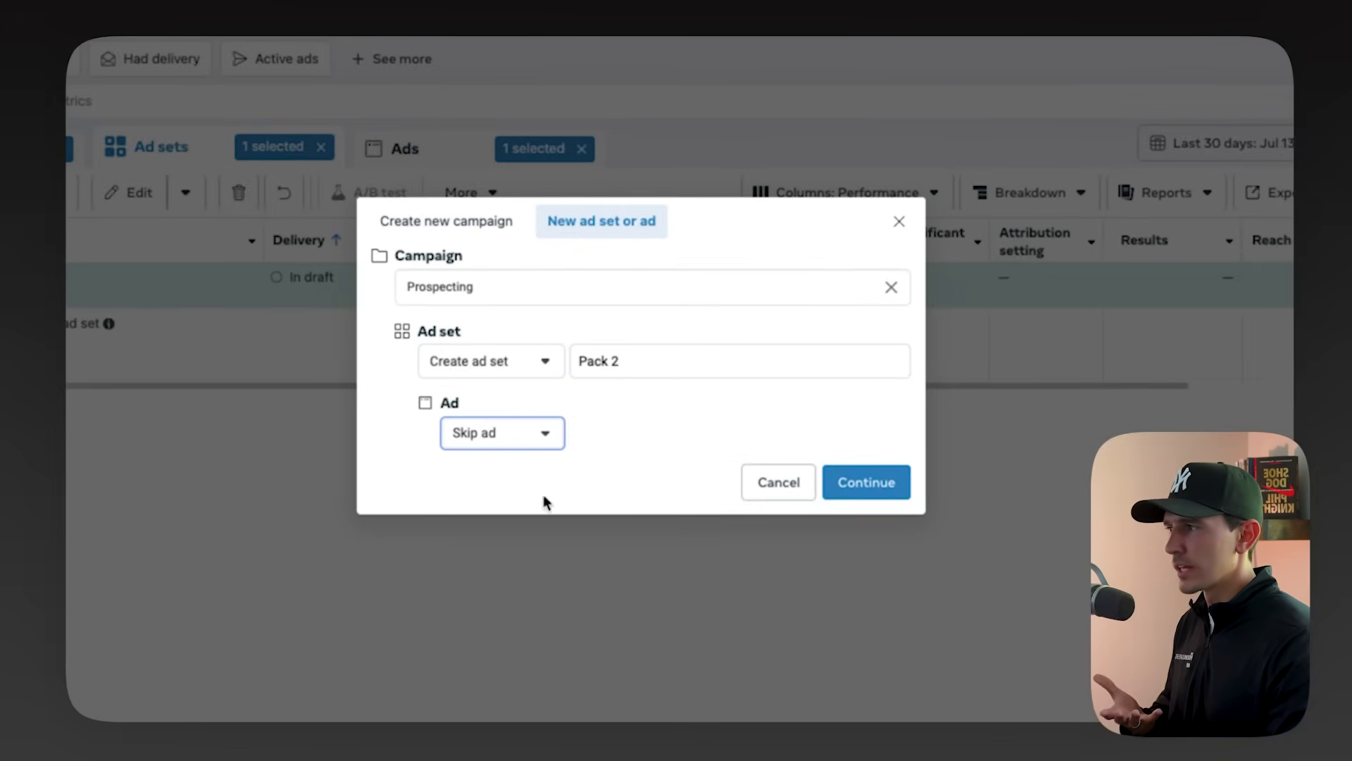
left_click(848, 468)
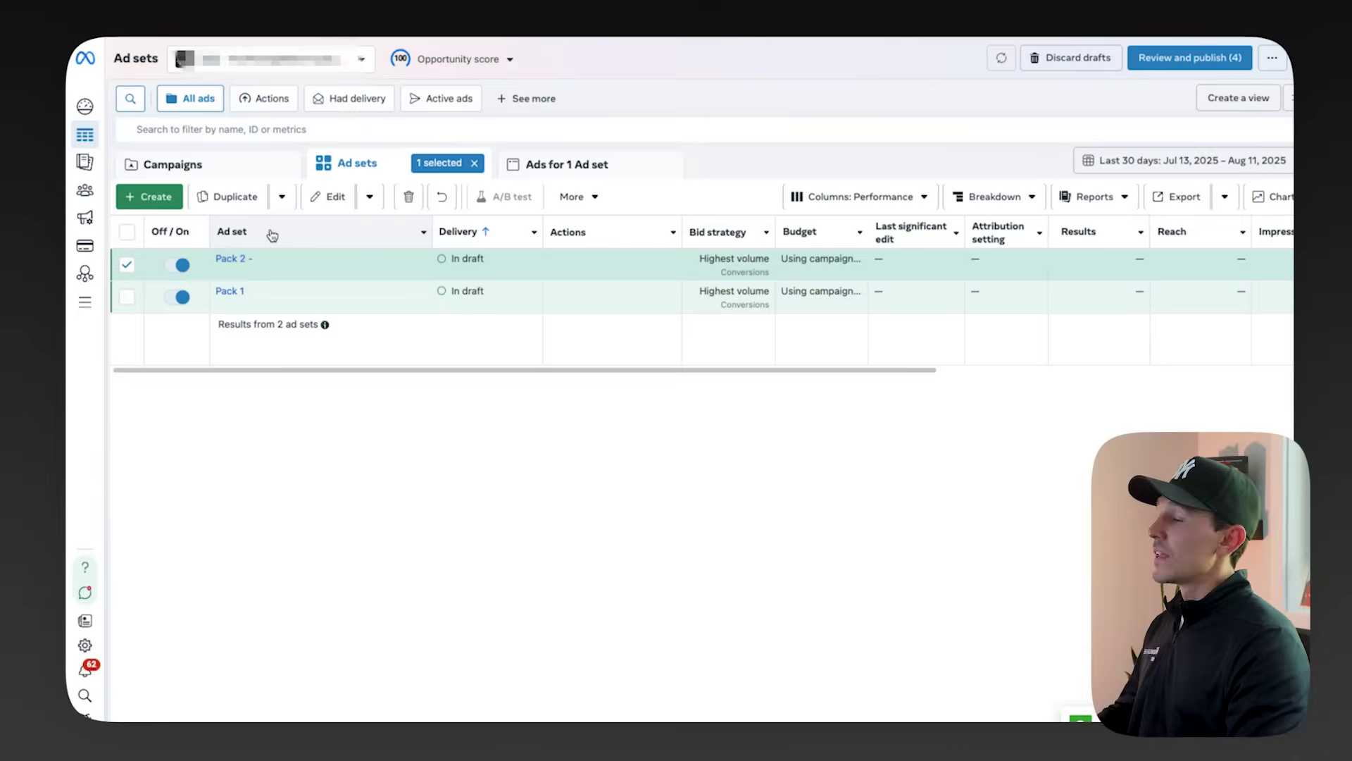
left_click(235, 287)
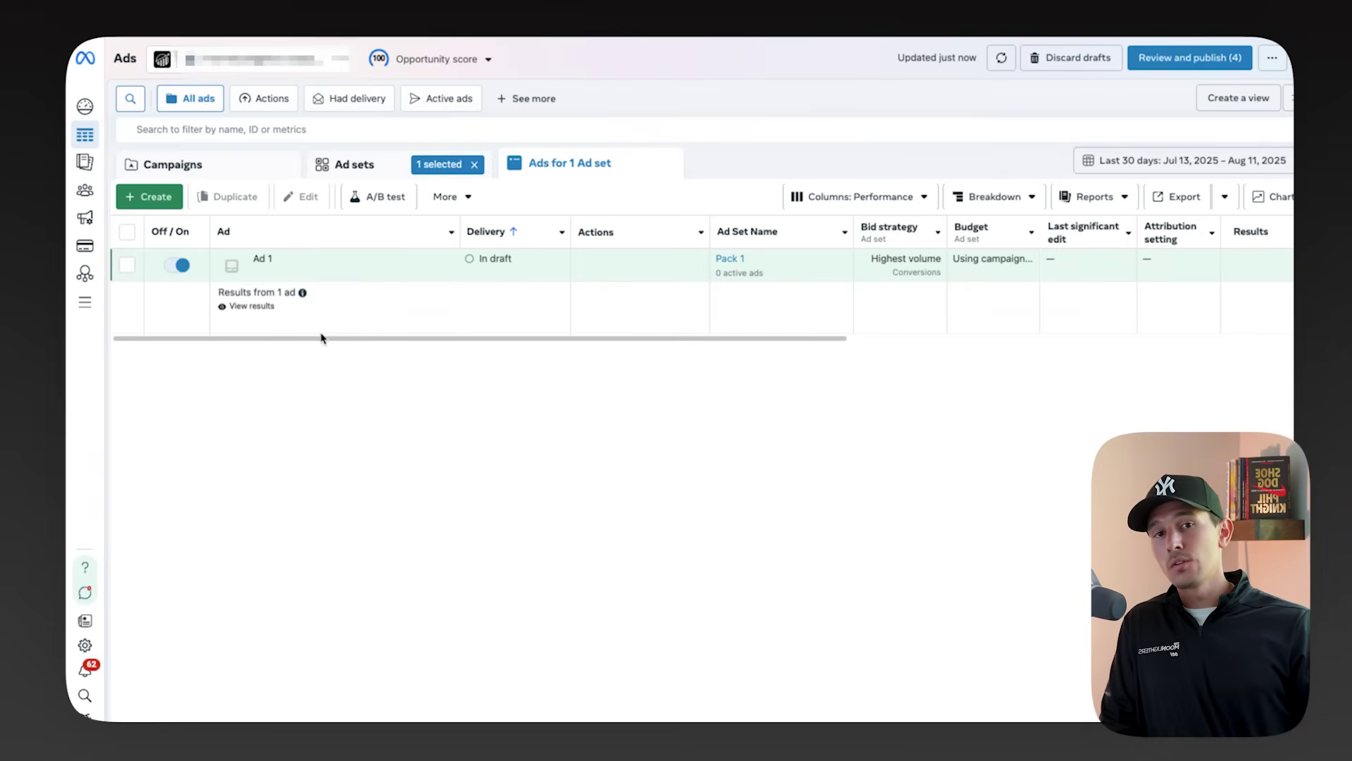
Return to the Campaigns list and start a new campaign with the Sales objective.
left_click(322, 268)
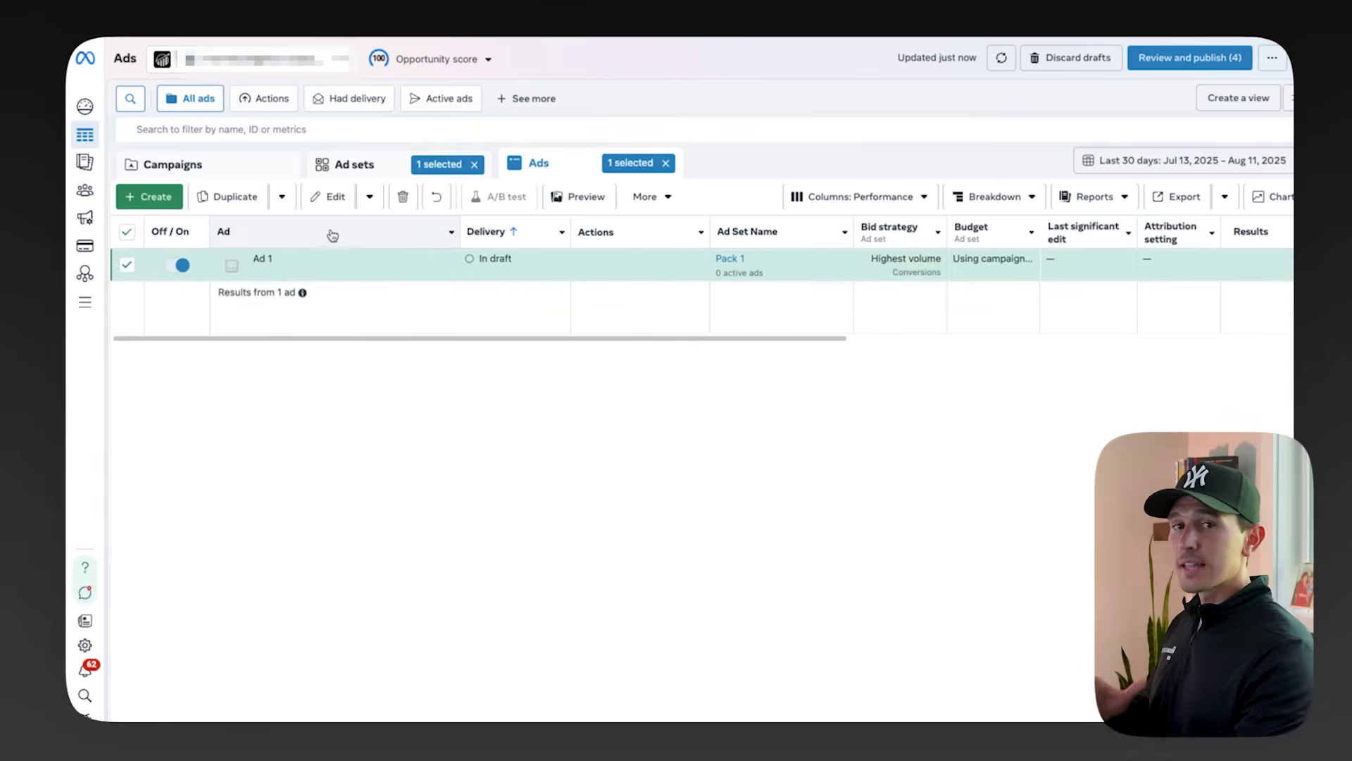
left_click(240, 177)
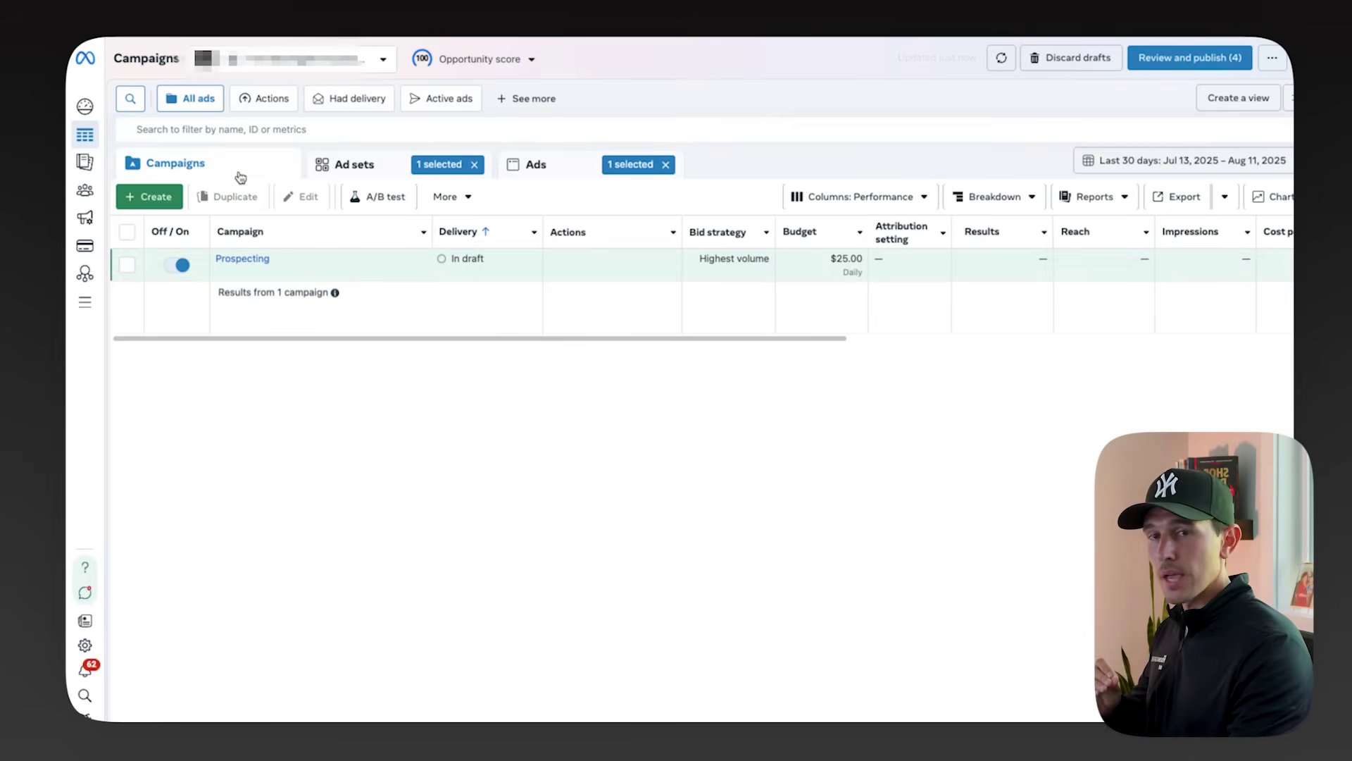
left_click(156, 197)
left_click(611, 621)
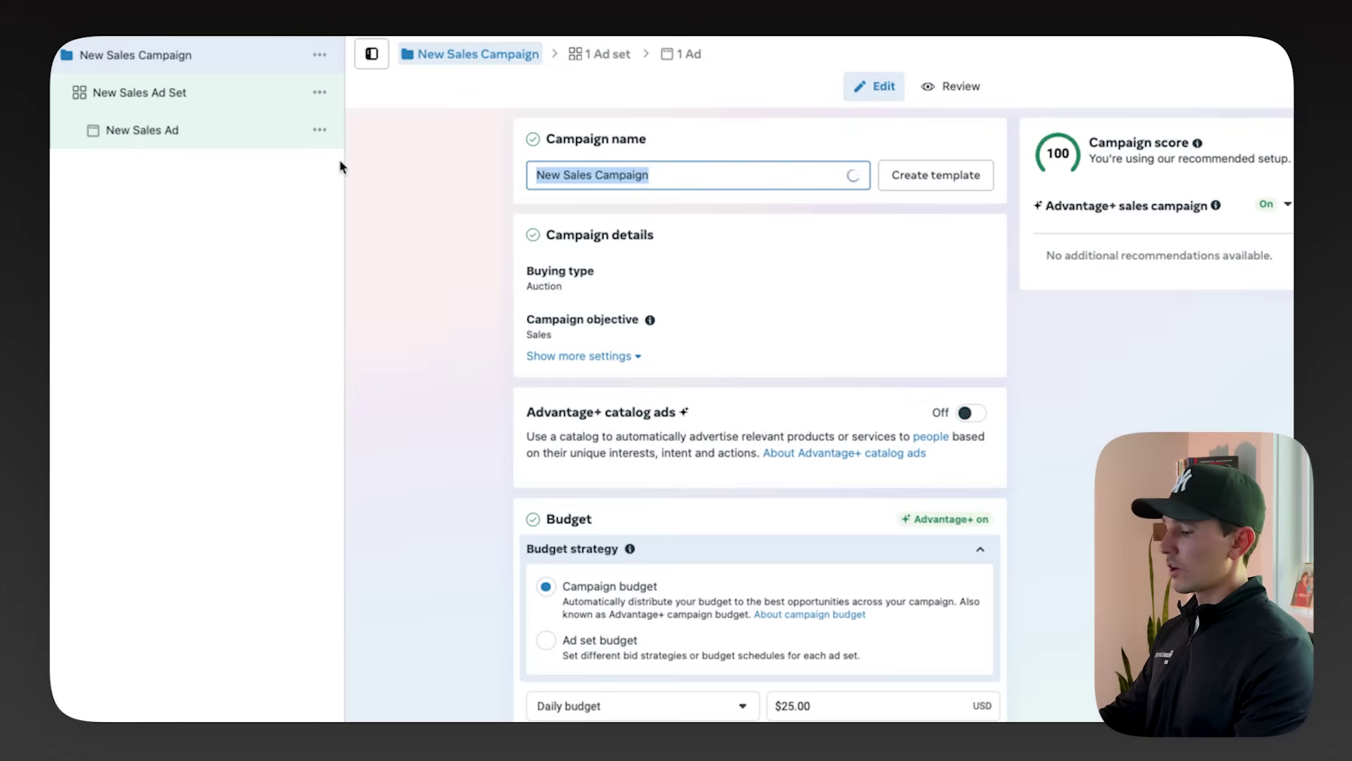
Name the campaign and ad set SCALE, set Website as conversion location, and review settings.
type("sc")
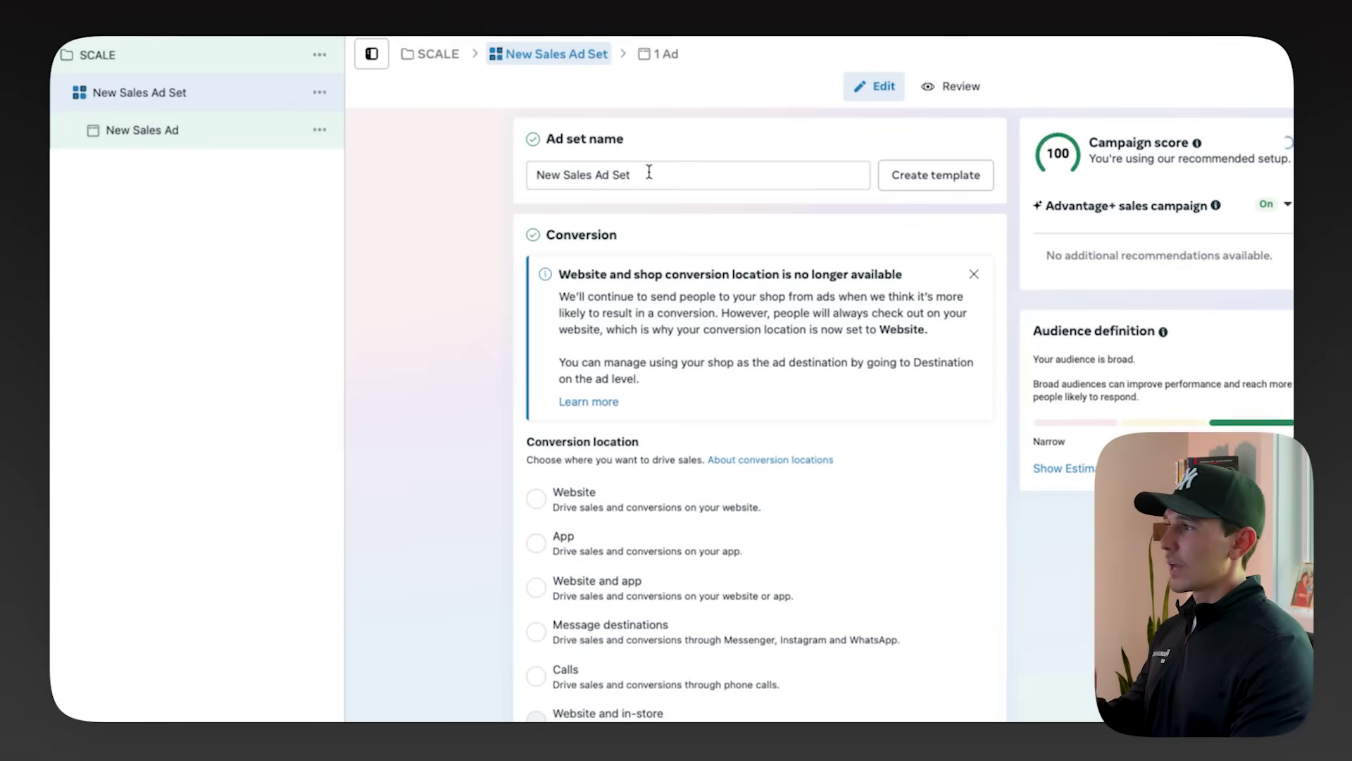
left_click(633, 485)
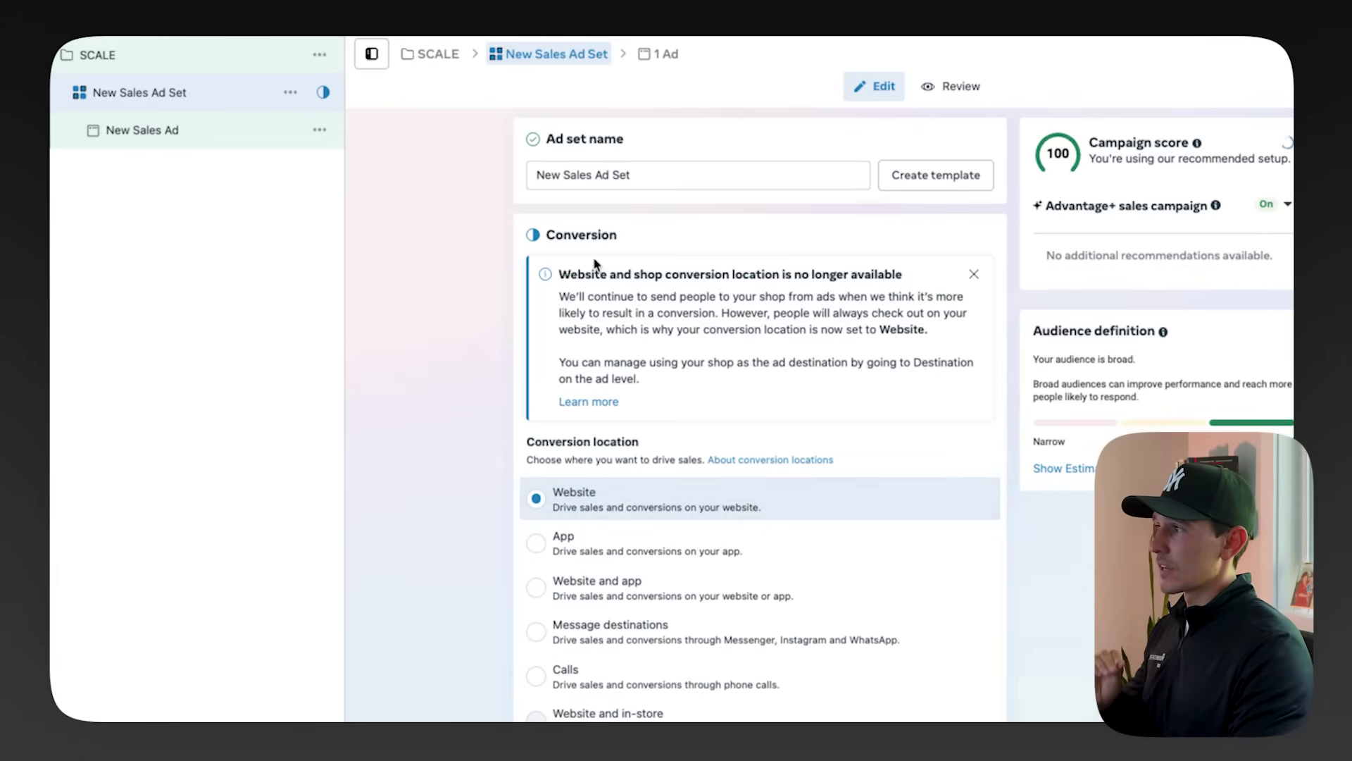
triple_click(615, 172)
type("SCALE")
scroll(418, 363, "down", 3)
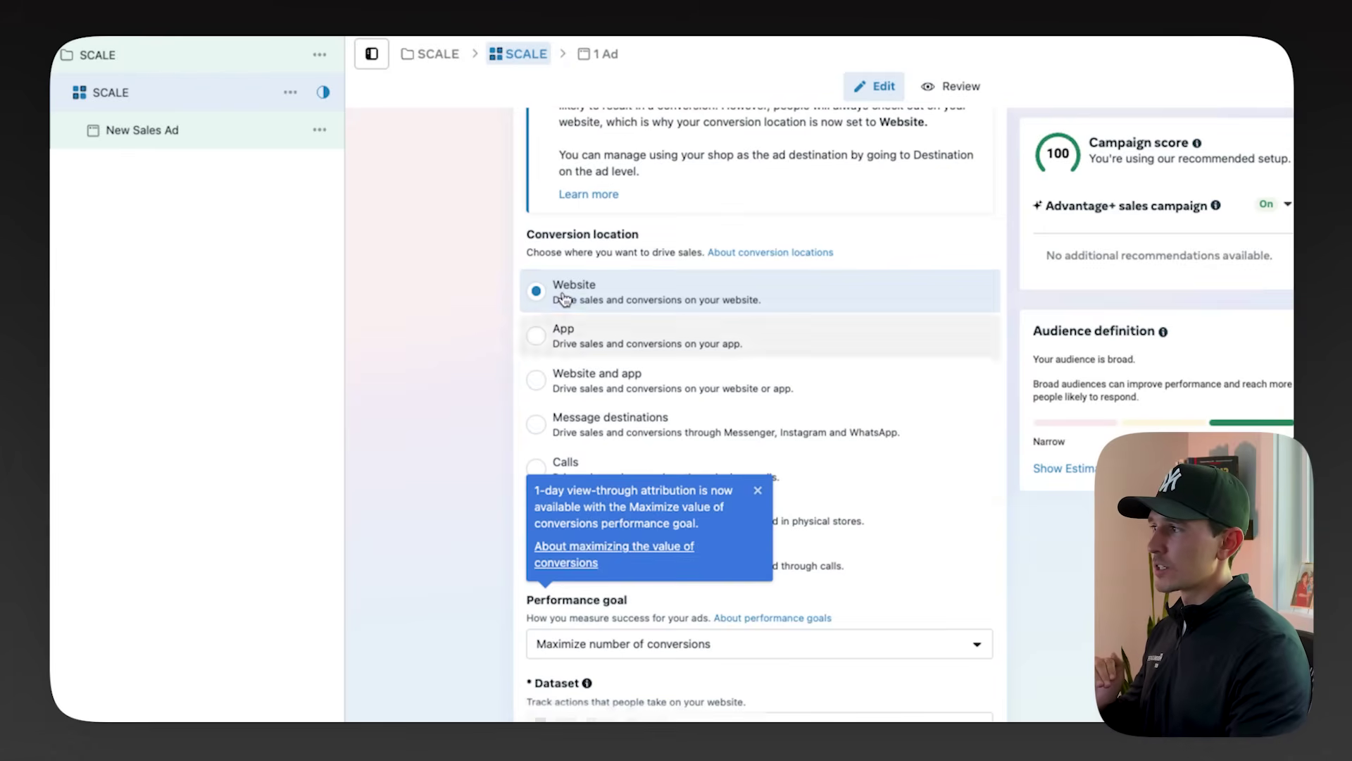
scroll(432, 434, "down", 4)
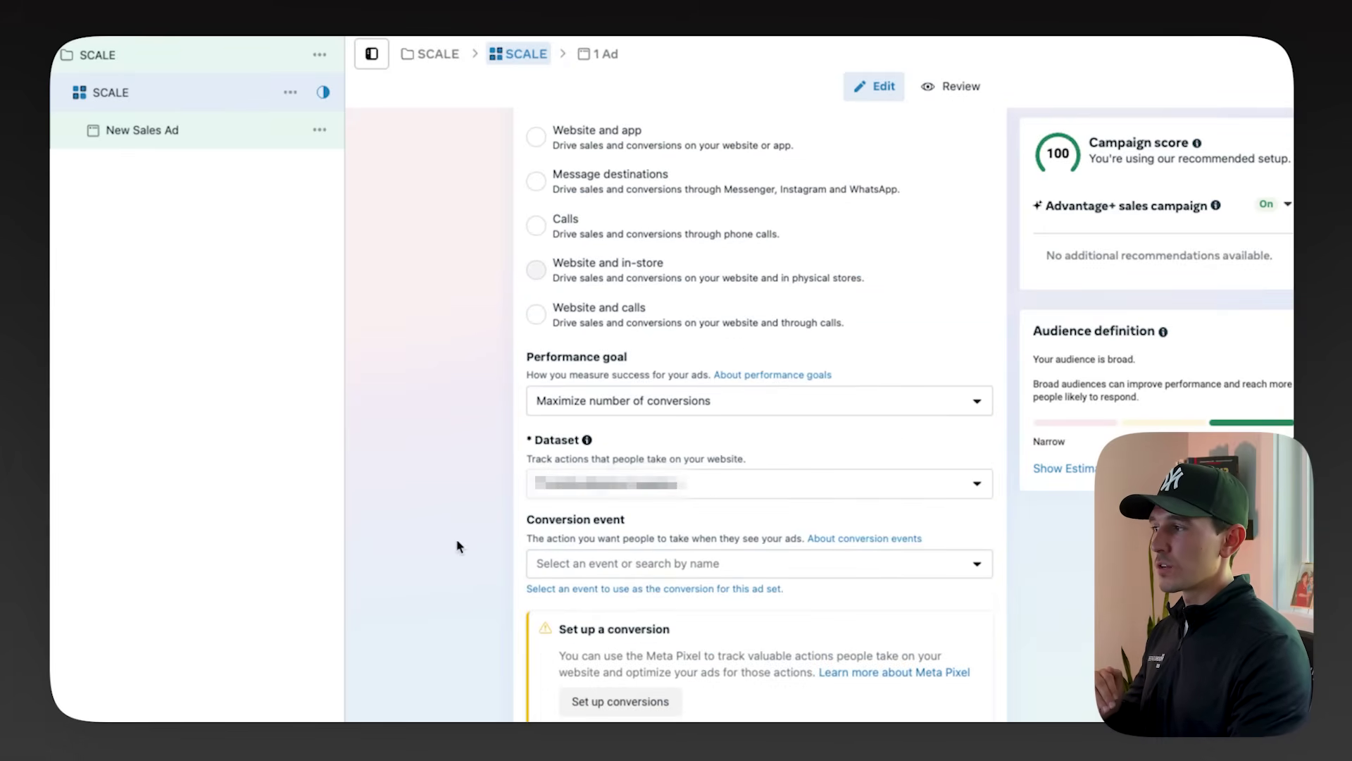
scroll(414, 522, "down", 8)
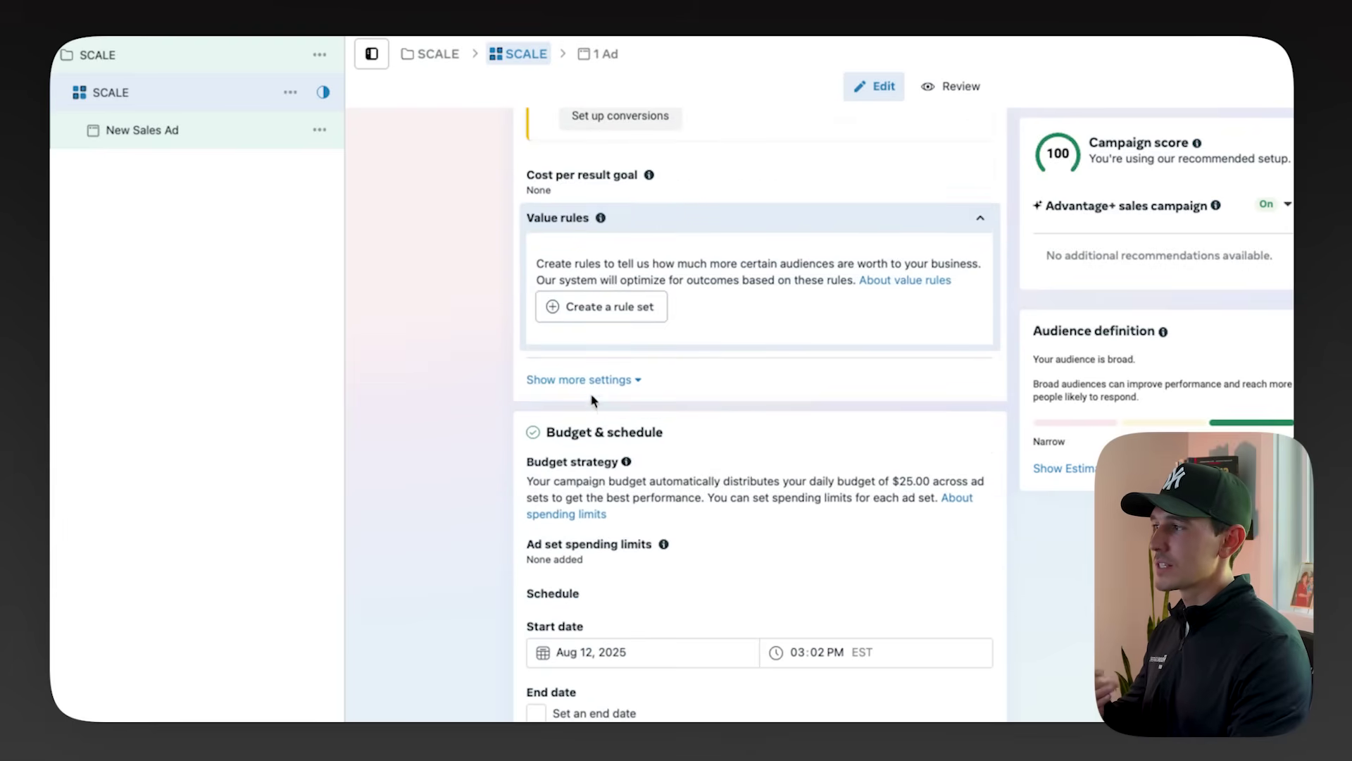
scroll(426, 352, "down", 6)
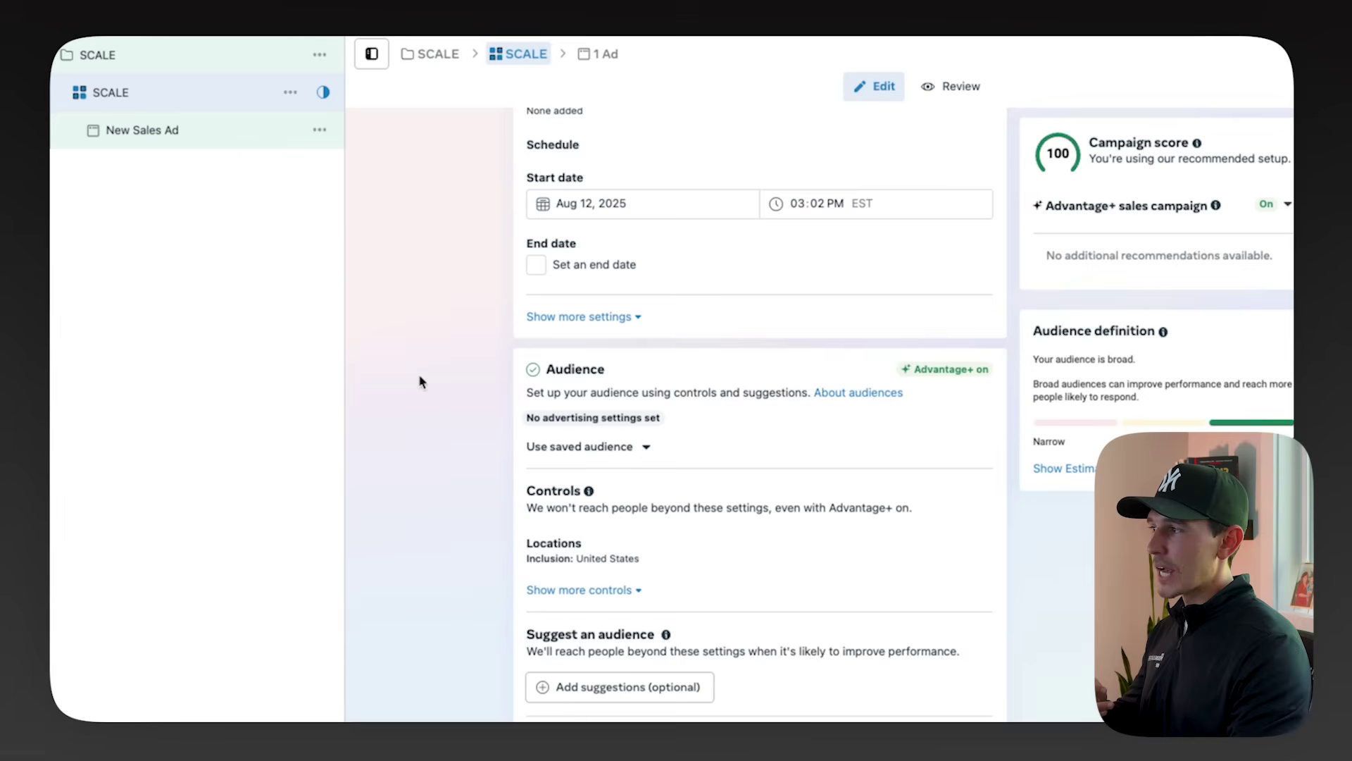
scroll(421, 381, "down", 2)
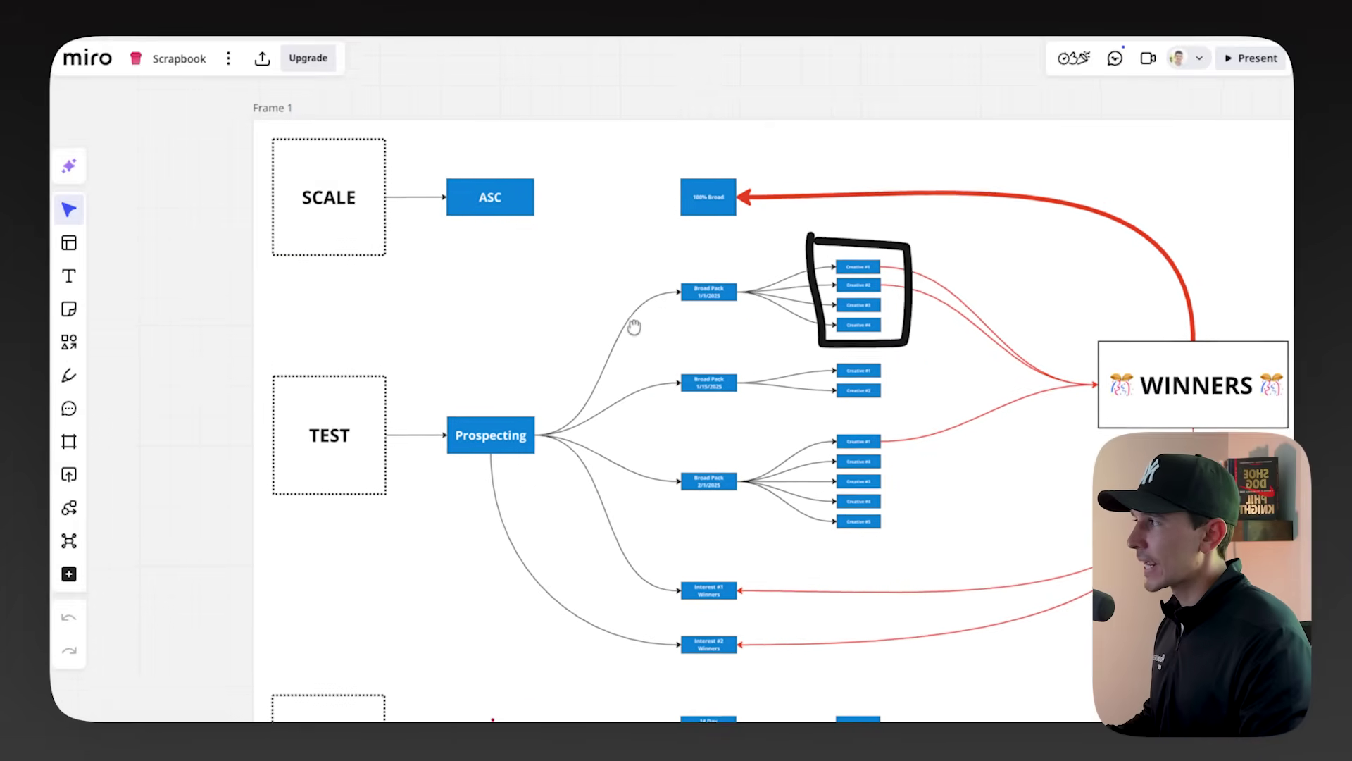
Draw a green pen arrow in Miro from Creative #1 up to the 100% Broad box.
left_click(69, 376)
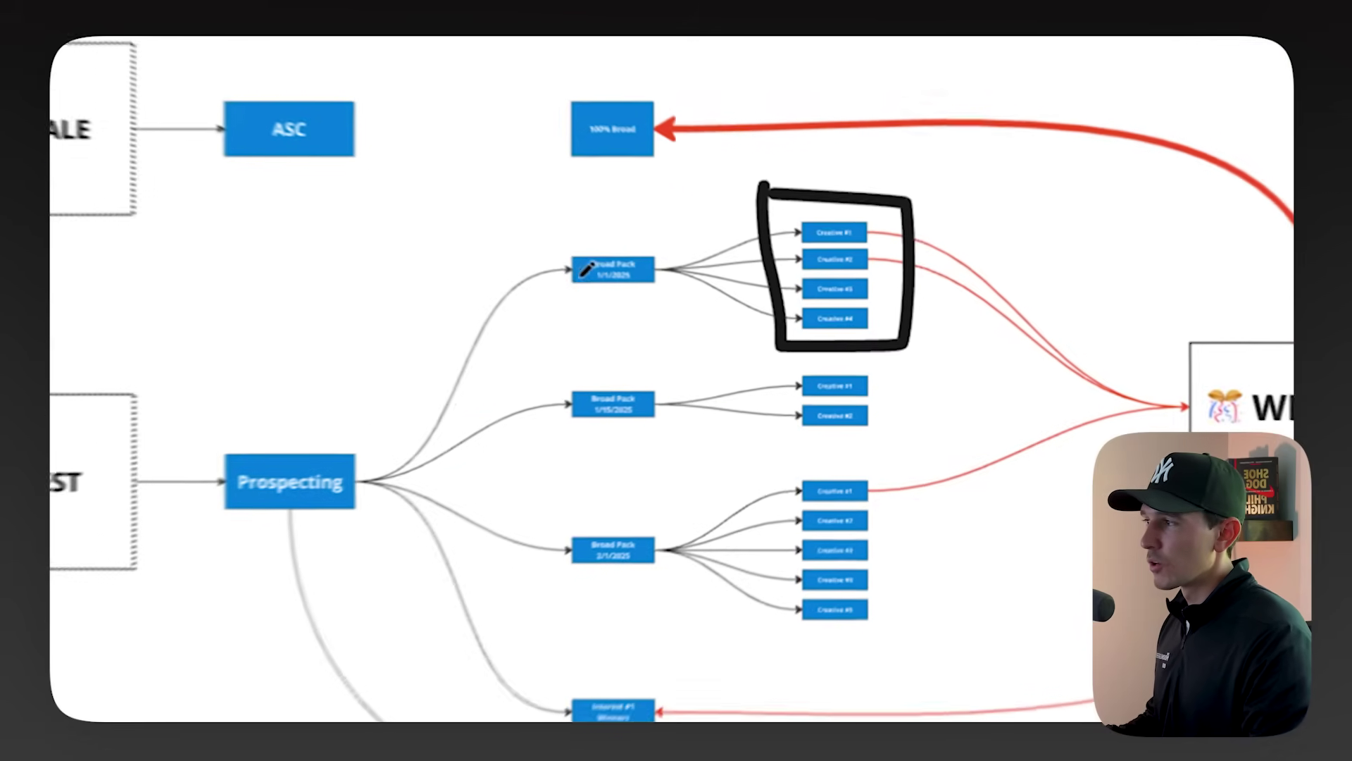
mouse_move(678, 291)
left_mouse_down()
mouse_move(765, 309)
mouse_move(643, 299)
left_mouse_up()
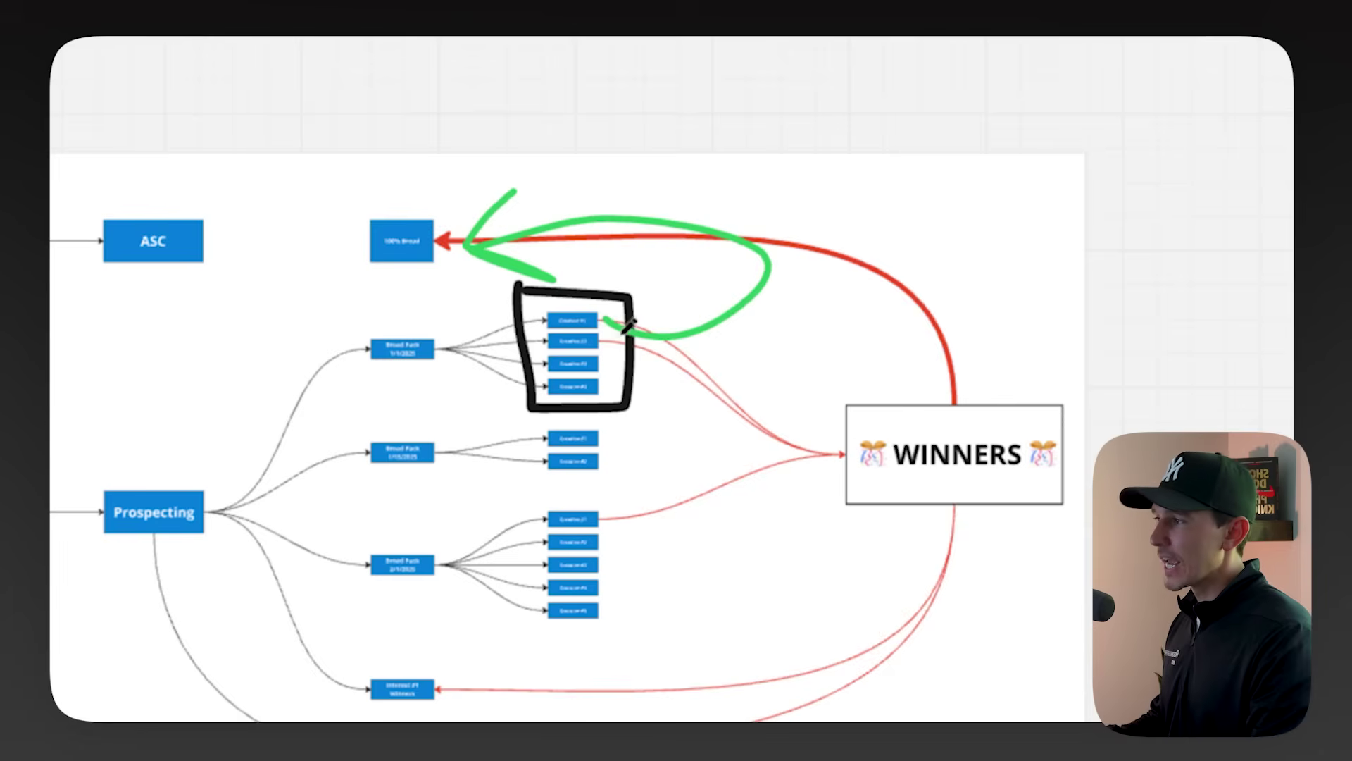
left_click_drag(623, 318, 1049, 37)
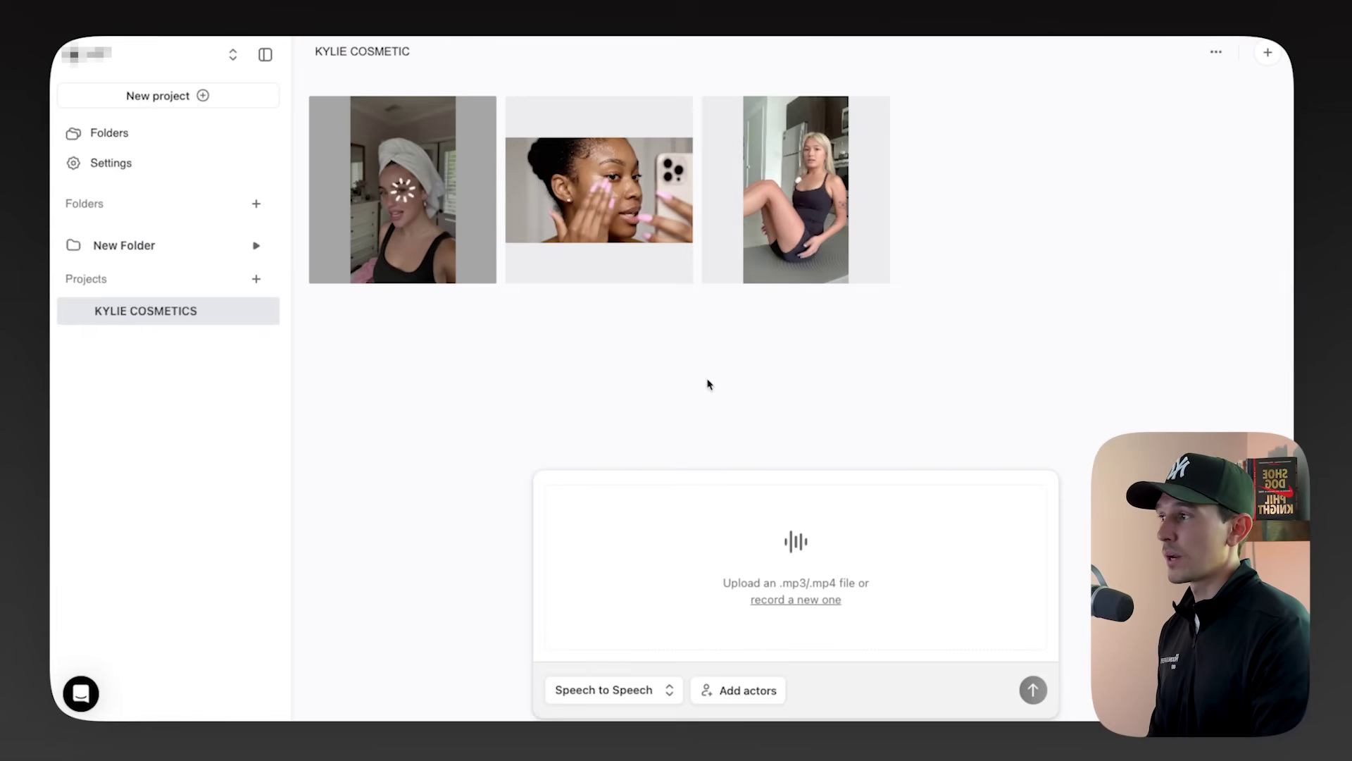
Open the 0:08 face-moisturizer Scenes clip's details and play it.
left_click(599, 271)
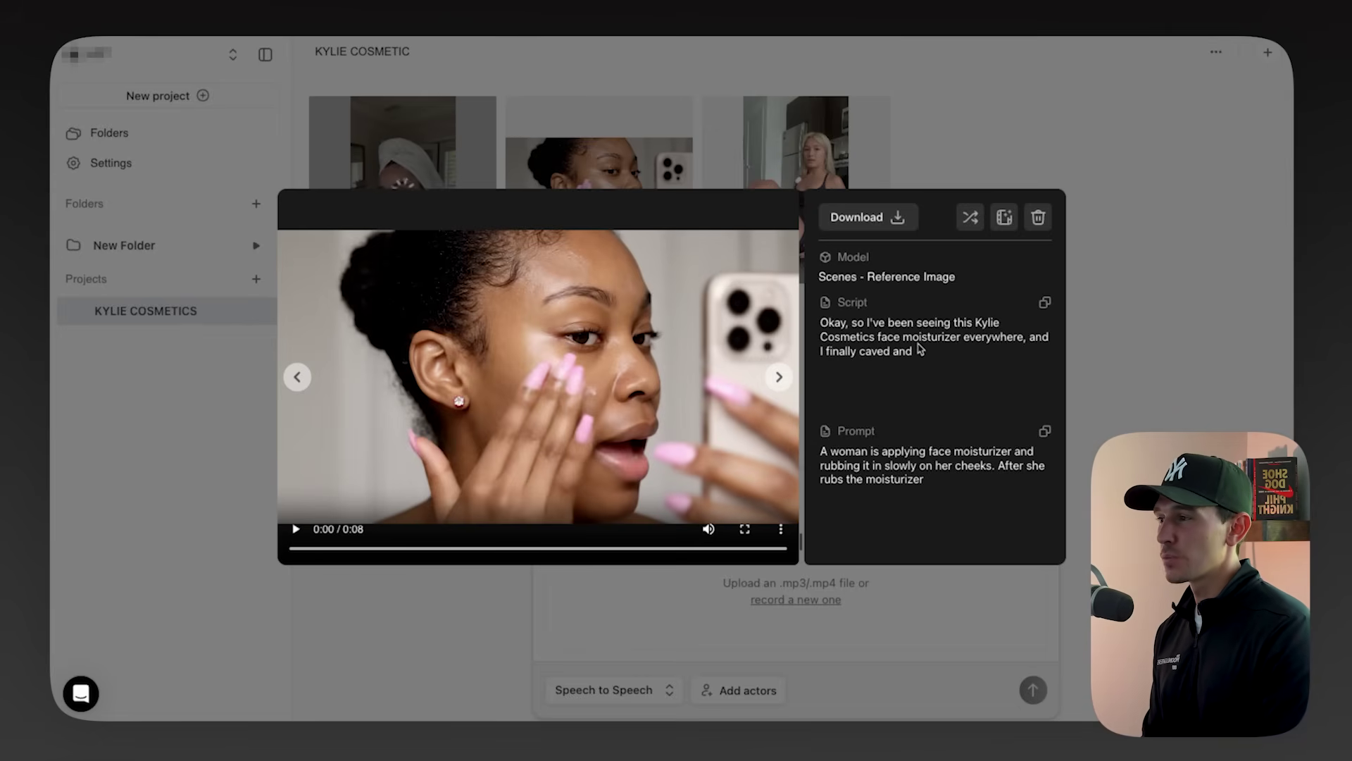
left_click(589, 389)
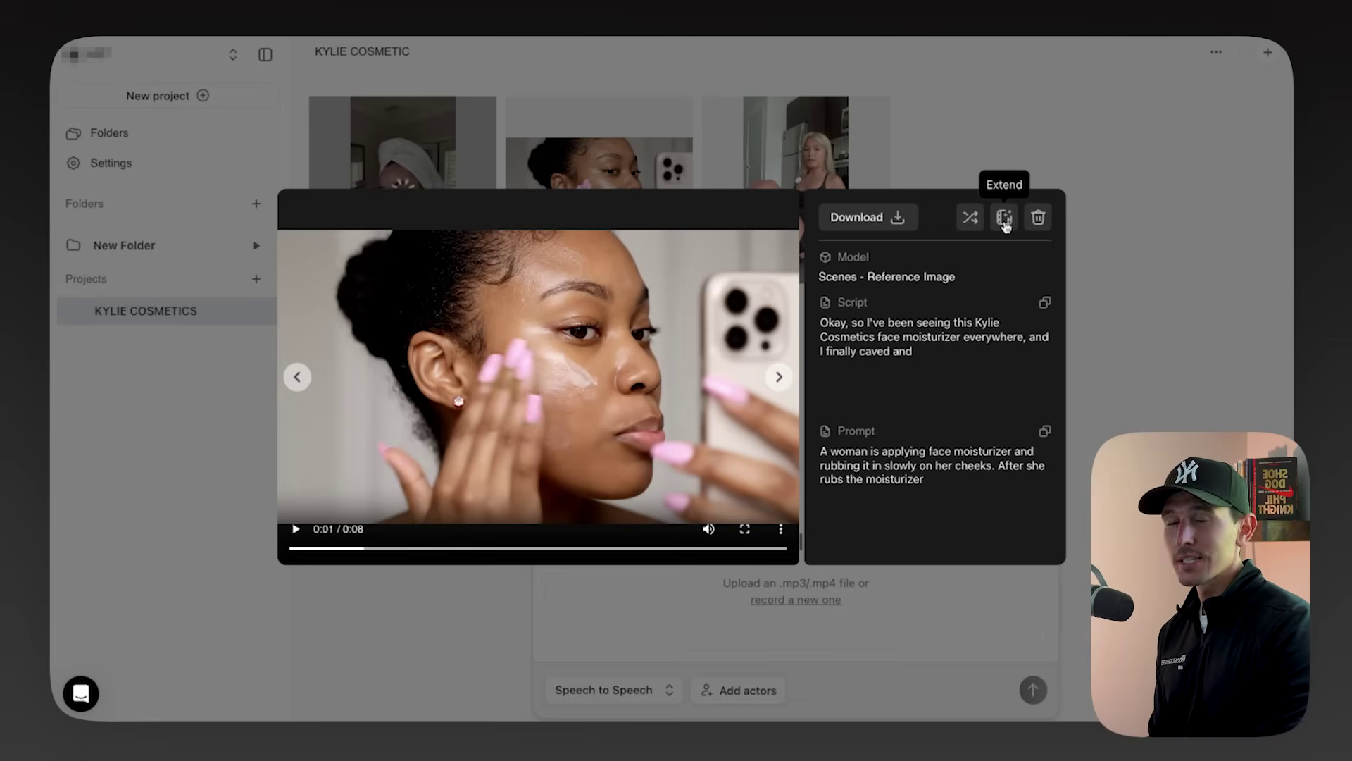
Extend the moisturizer clip, picking a start frame to generate the longer video from.
left_click(1005, 220)
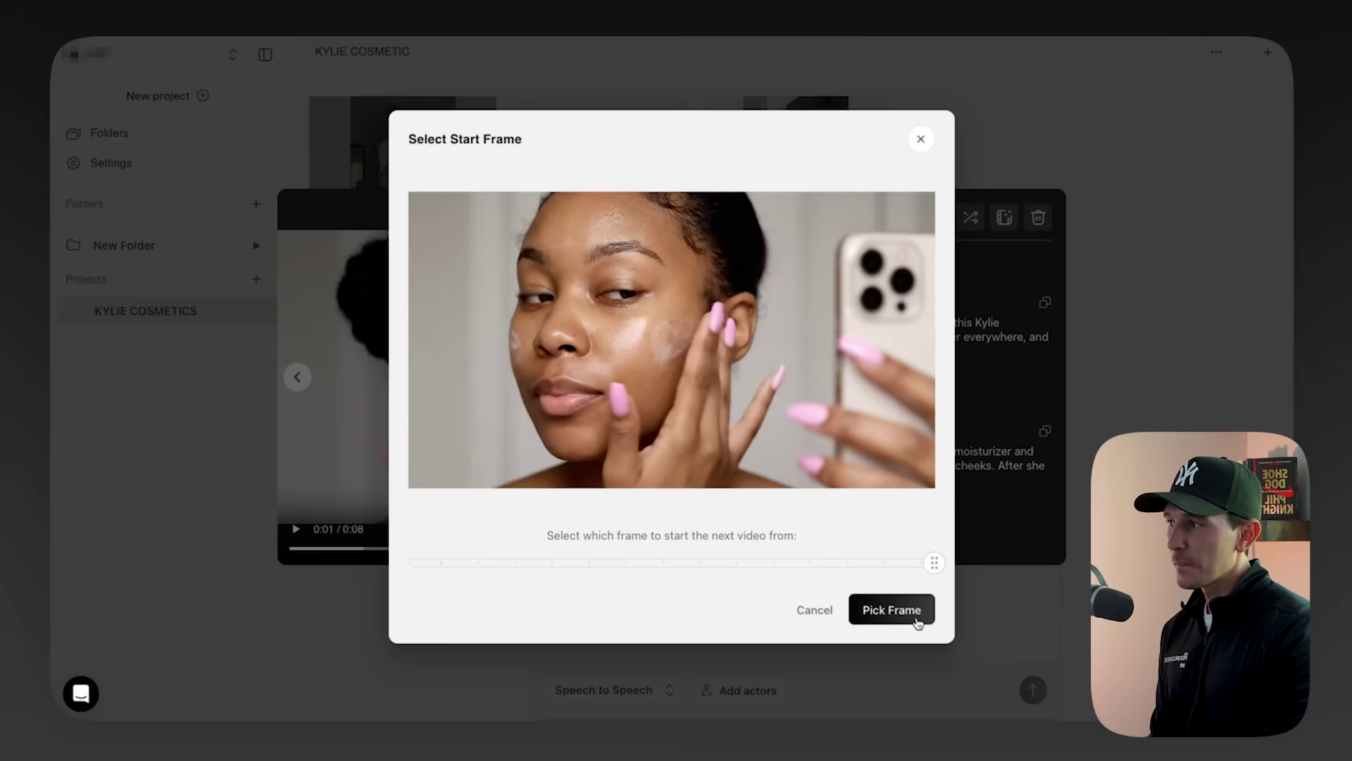
left_click(922, 607)
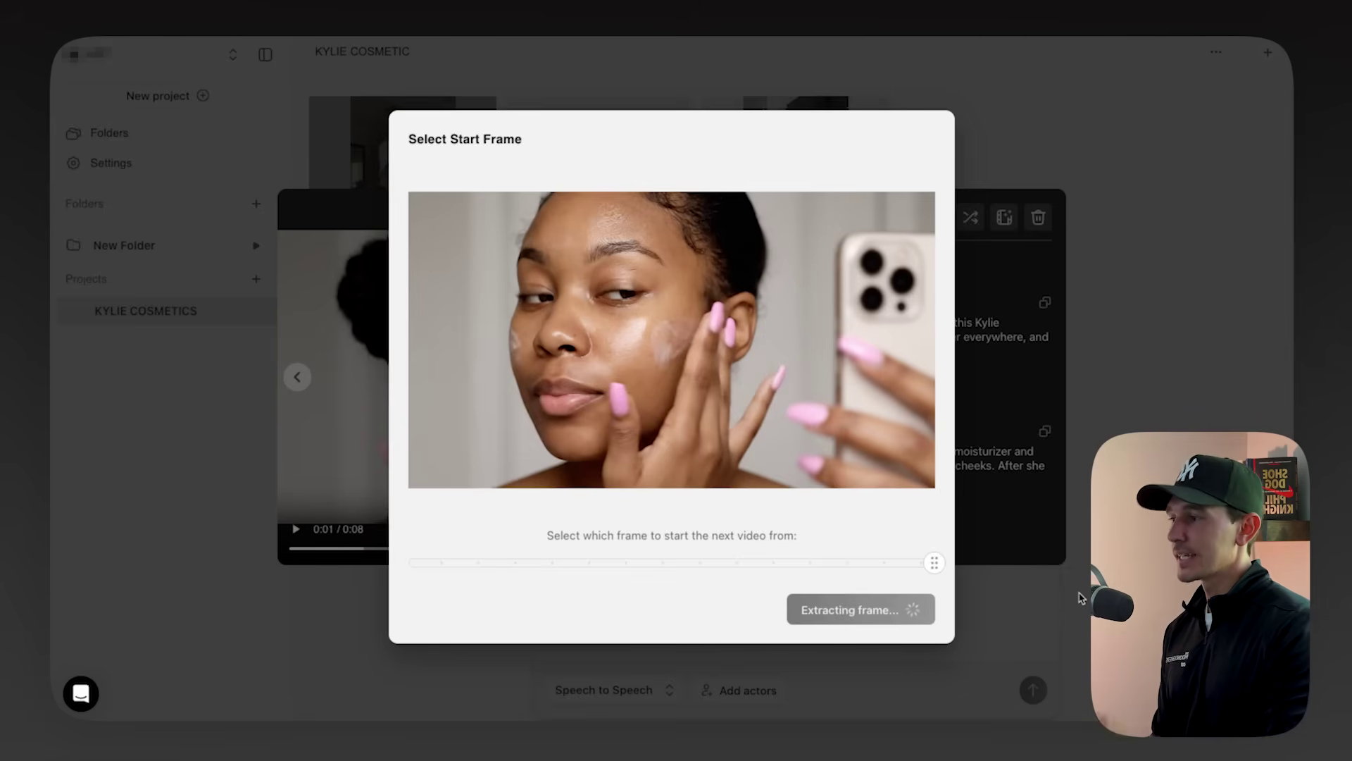